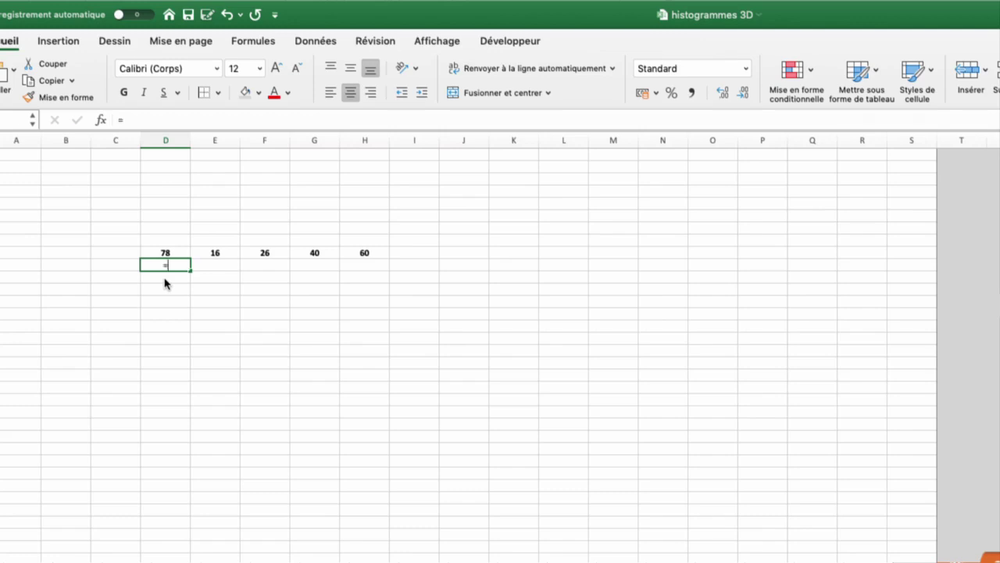
Enter =100-D9 in D10 and fill it to H10 (22, 84, 74, 60, 40), then select both rows.
{"action": "type", "text": "100-"}
{"action": "left_click", "coordinate": [166, 253]}
{"action": "key", "text": "Return"}
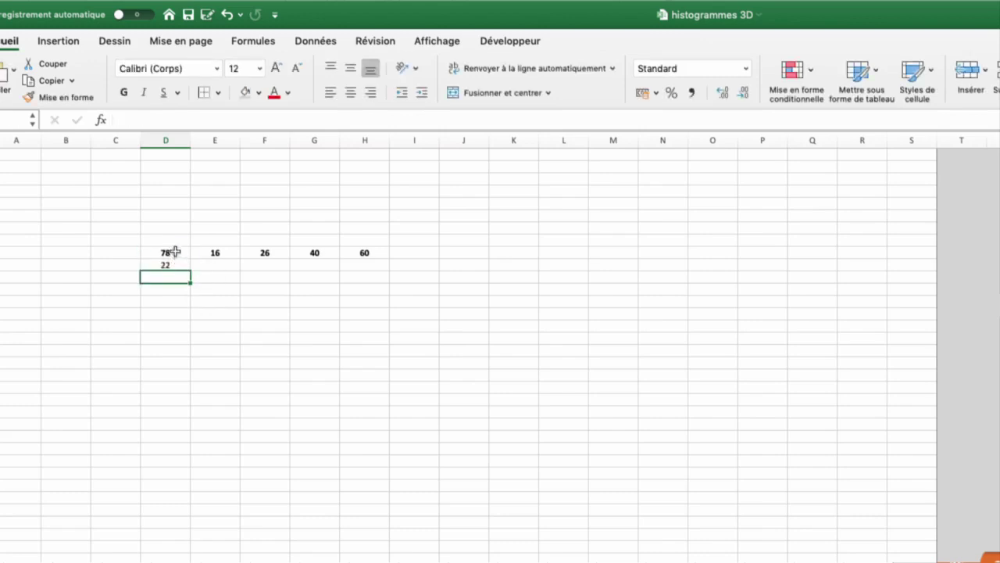
{"action": "left_click", "coordinate": [186, 267]}
{"action": "left_click_drag", "start_coordinate": [191, 270], "coordinate": [366, 271]}
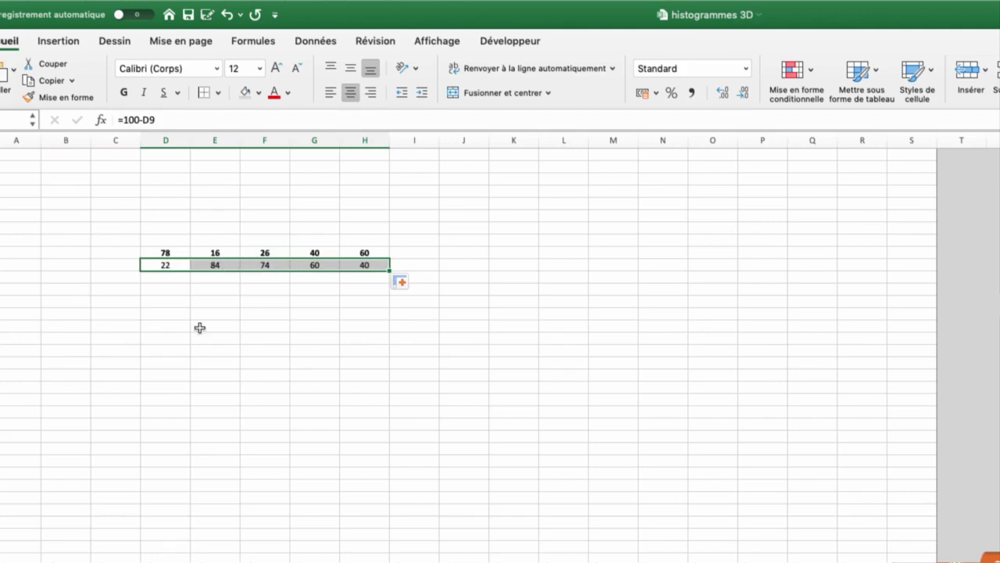
{"action": "left_click_drag", "start_coordinate": [165, 251], "coordinate": [363, 264]}
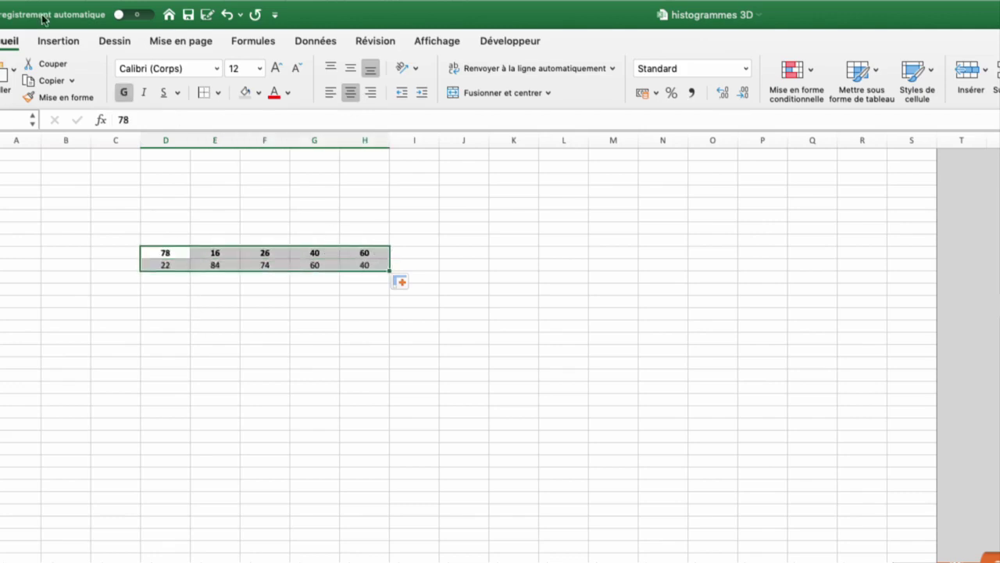
Insert a 3D stacked column chart of the two rows.
{"action": "left_click", "coordinate": [58, 41]}
{"action": "left_click", "coordinate": [708, 68]}
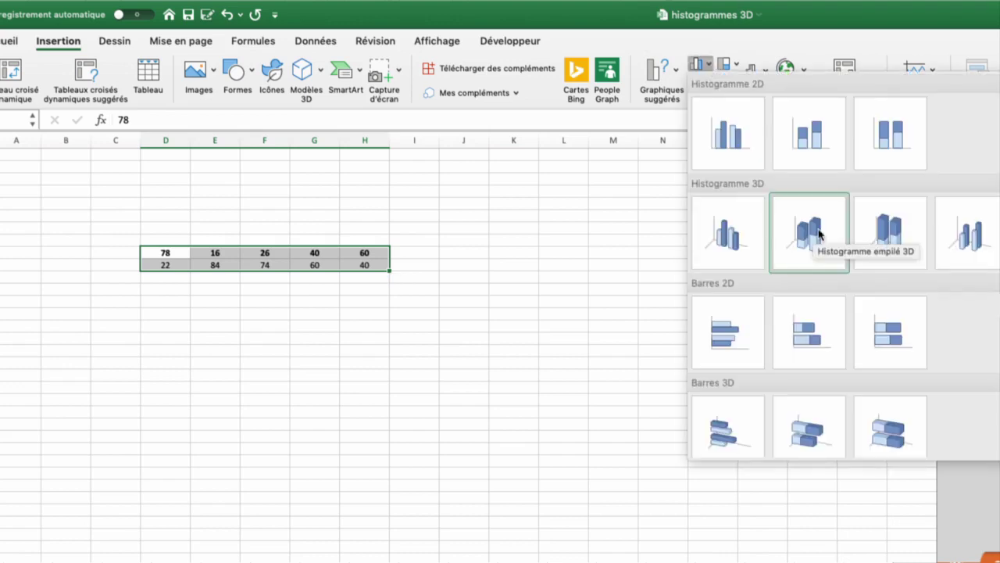
{"action": "left_click", "coordinate": [818, 232]}
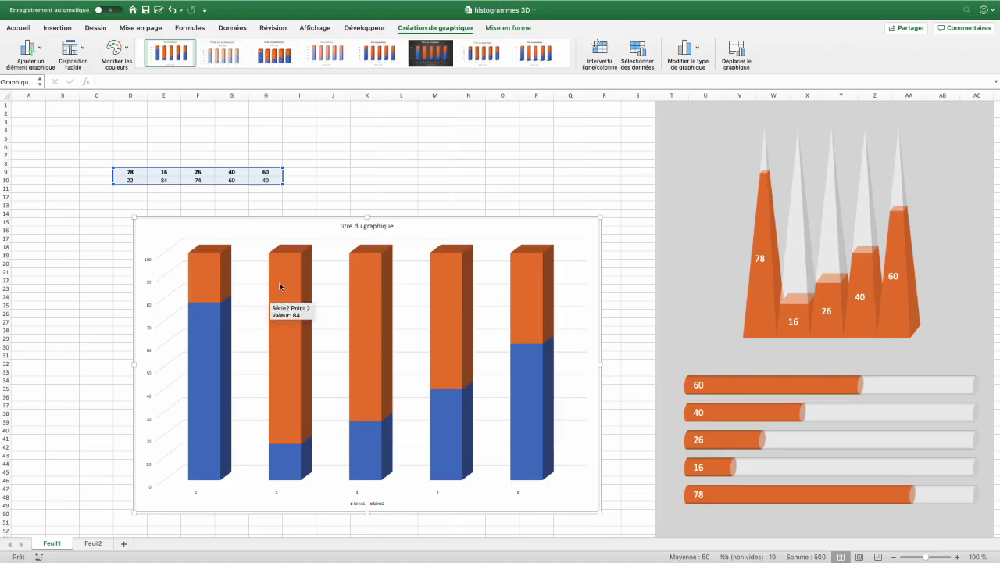
Delete the chart title, legend and vertical value axis.
{"action": "left_click", "coordinate": [362, 228]}
{"action": "key", "text": "Delete"}
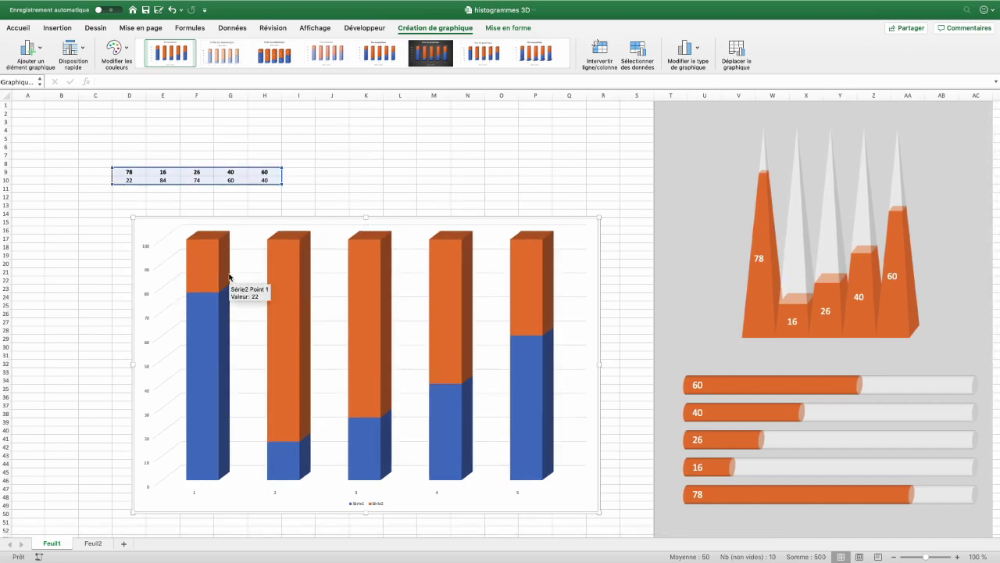
{"action": "left_click", "coordinate": [377, 504]}
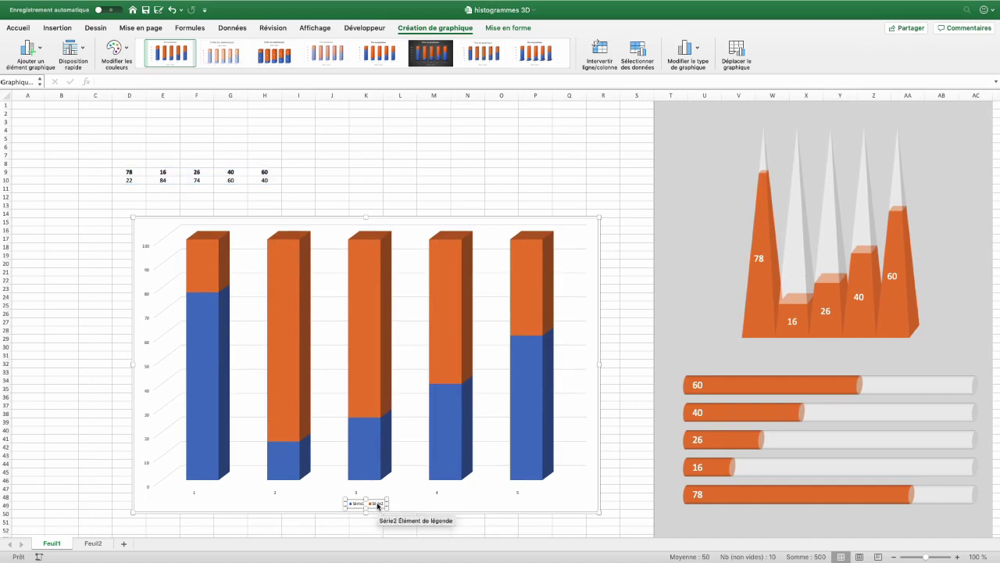
{"action": "key", "text": "Delete"}
{"action": "left_click", "coordinate": [150, 463]}
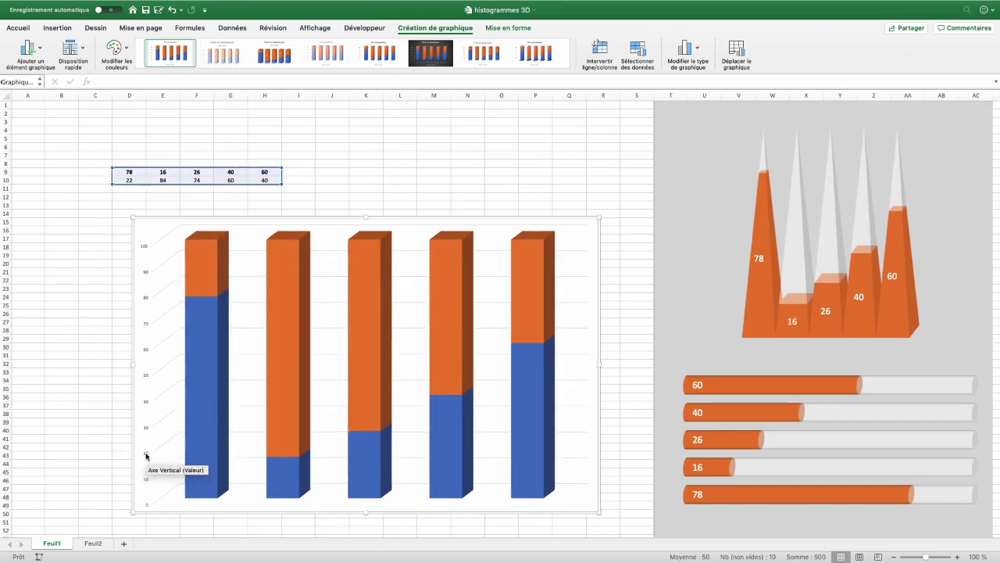
{"action": "key", "text": "Delete"}
{"action": "left_click", "coordinate": [176, 297]}
{"action": "left_click", "coordinate": [175, 296]}
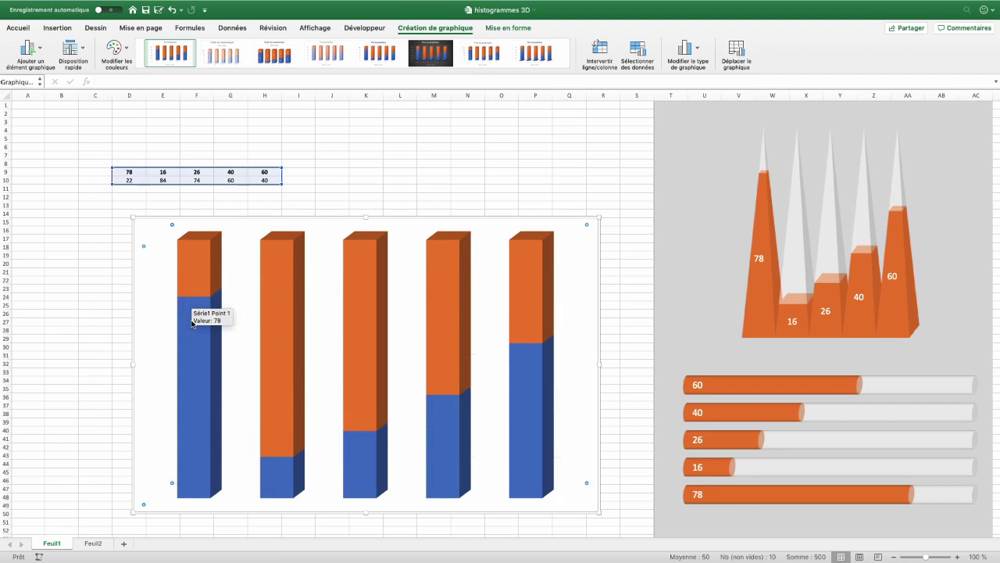
Set the data series column shape to Pyramide complète.
{"action": "right_click", "coordinate": [193, 324]}
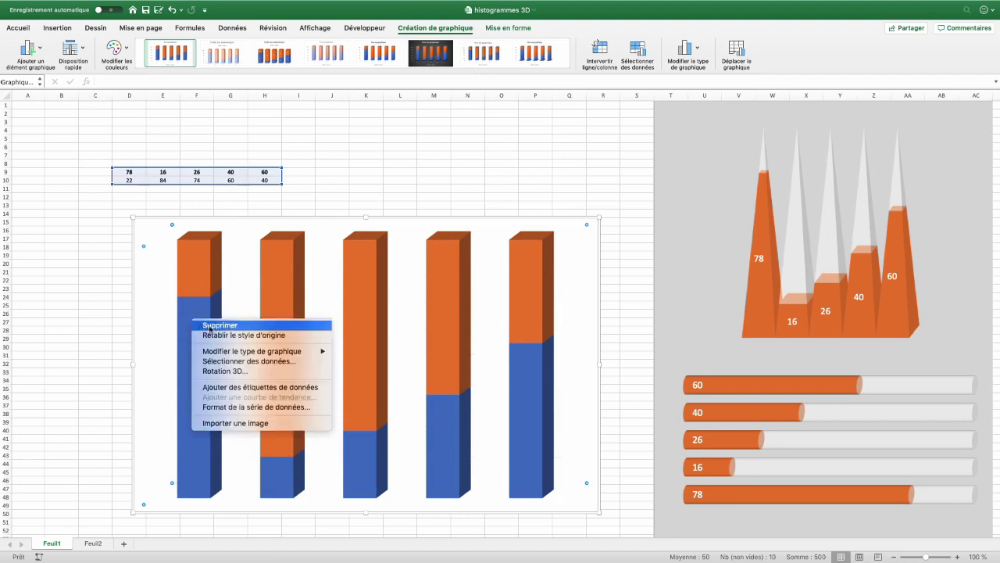
{"action": "left_click", "coordinate": [252, 407]}
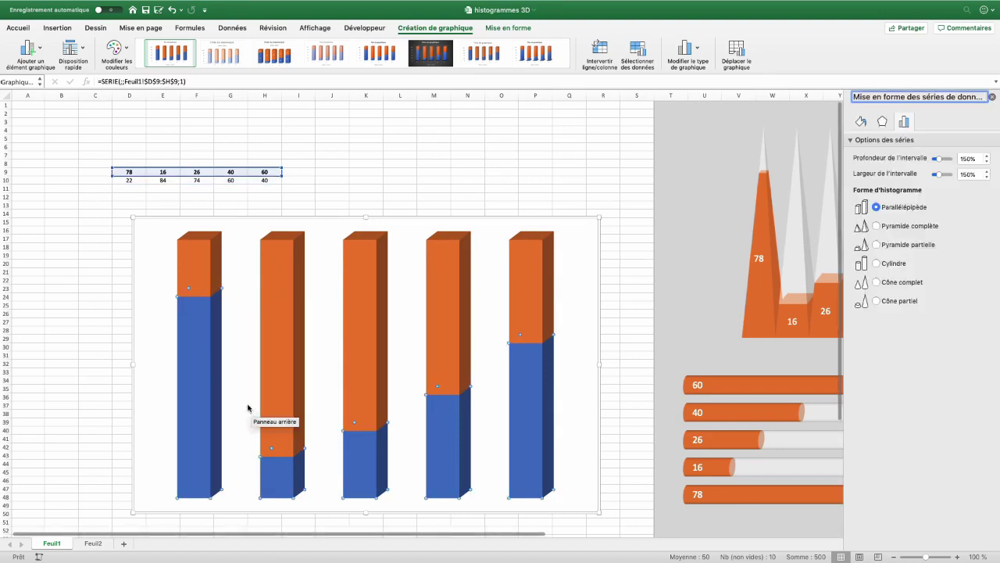
{"action": "left_click", "coordinate": [888, 228]}
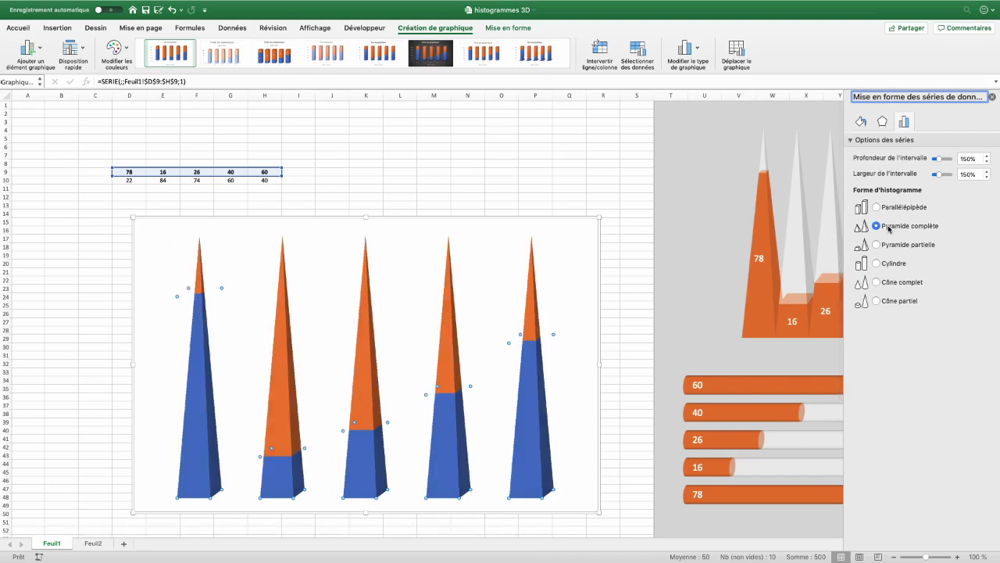
{"action": "left_click", "coordinate": [274, 374]}
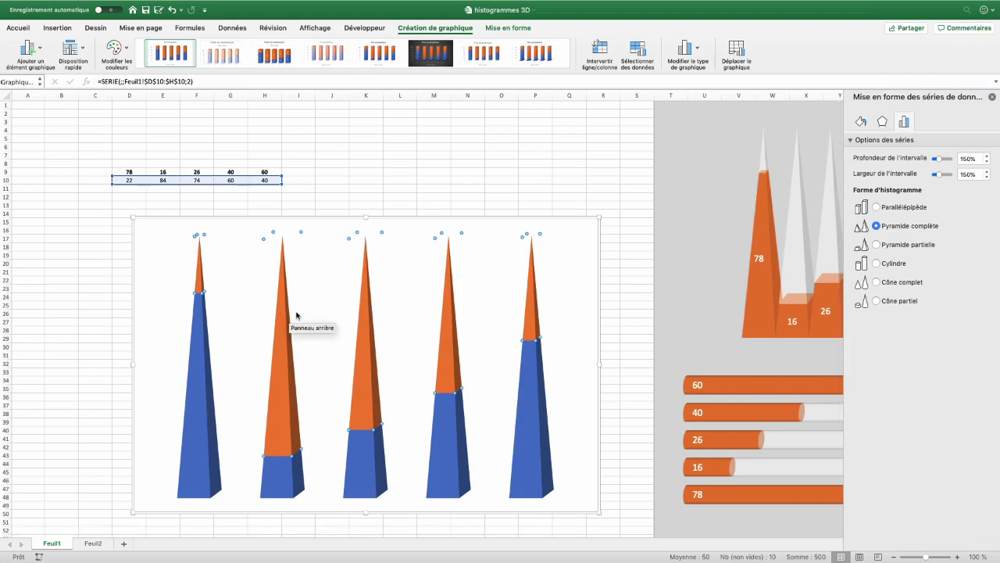
Fill the upper pyramid tips pale grey with 50% transparency.
{"action": "left_click", "coordinate": [860, 121]}
{"action": "left_click", "coordinate": [978, 235]}
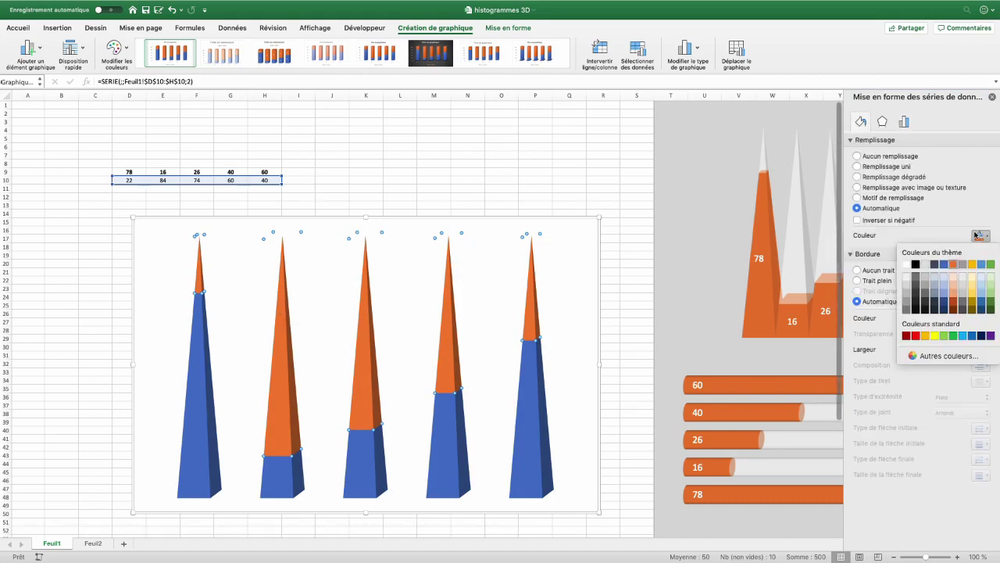
{"action": "left_click", "coordinate": [906, 264]}
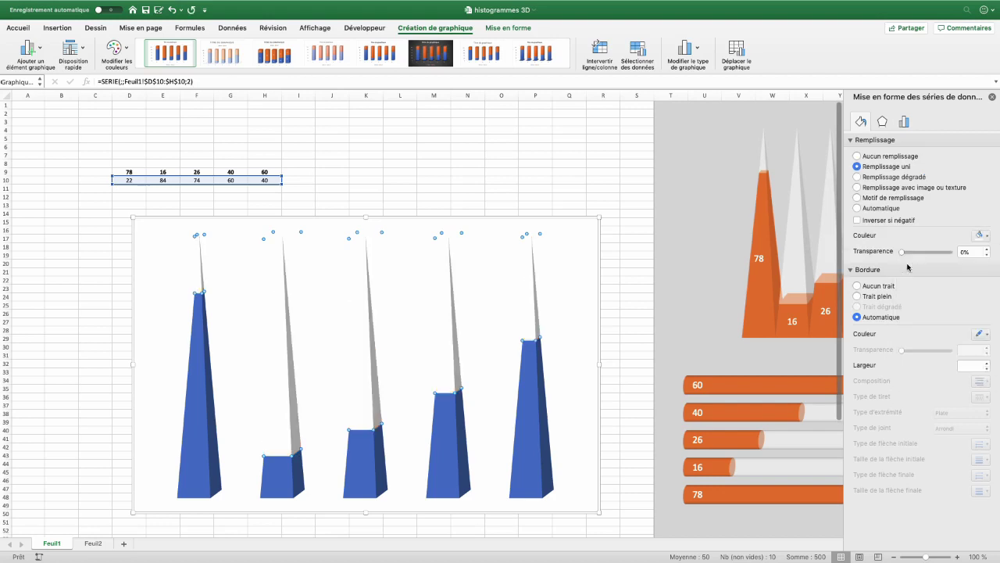
{"action": "left_click", "coordinate": [970, 251]}
{"action": "type", "text": "50"}
{"action": "key", "text": "Return"}
Colour the lower pyramid series orange.
{"action": "left_click", "coordinate": [207, 426]}
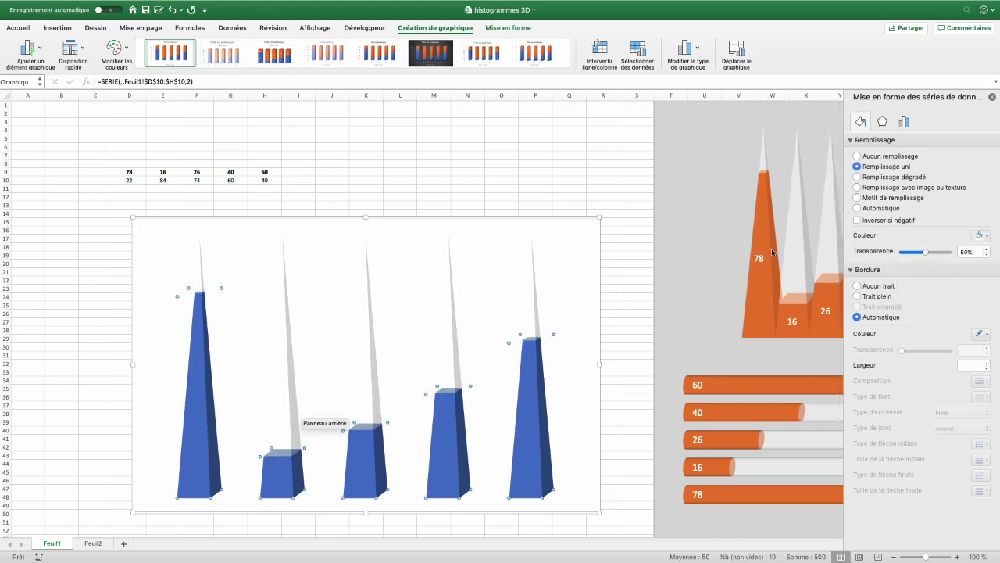
{"action": "left_click", "coordinate": [981, 235]}
{"action": "left_click", "coordinate": [953, 266]}
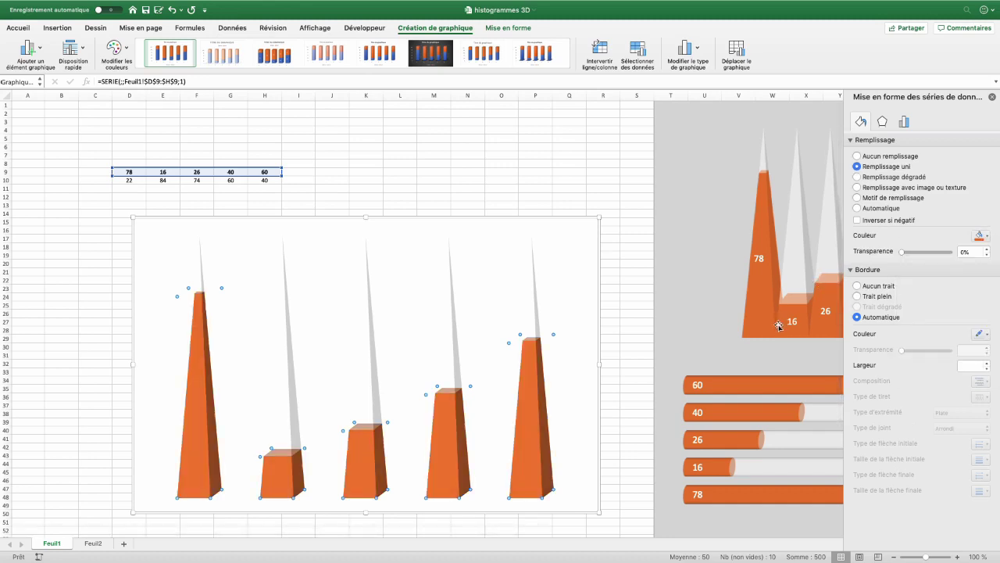
Set the series gap width to 0% so the pyramids touch.
{"action": "left_click", "coordinate": [905, 123]}
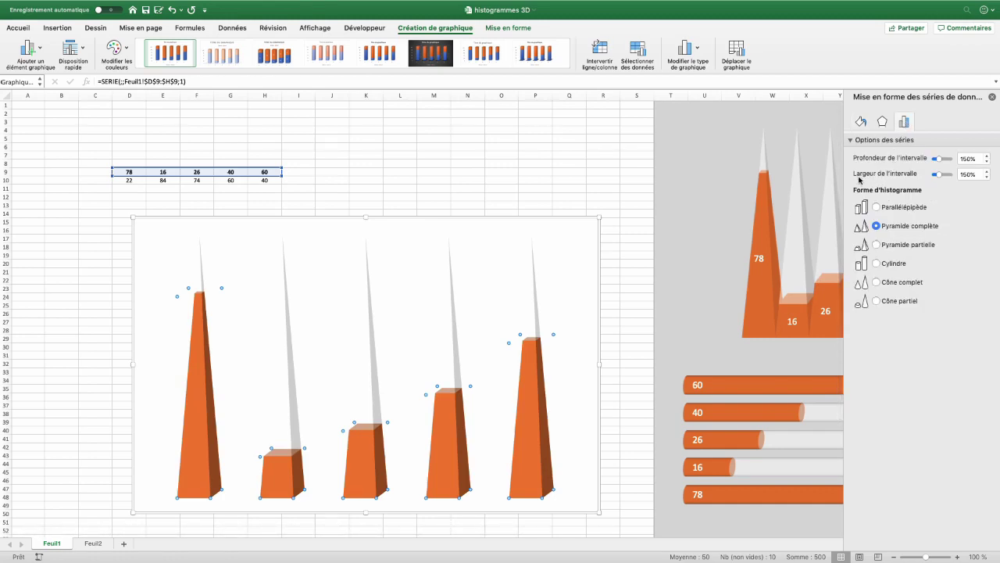
{"action": "left_click_drag", "start_coordinate": [938, 177], "coordinate": [933, 175]}
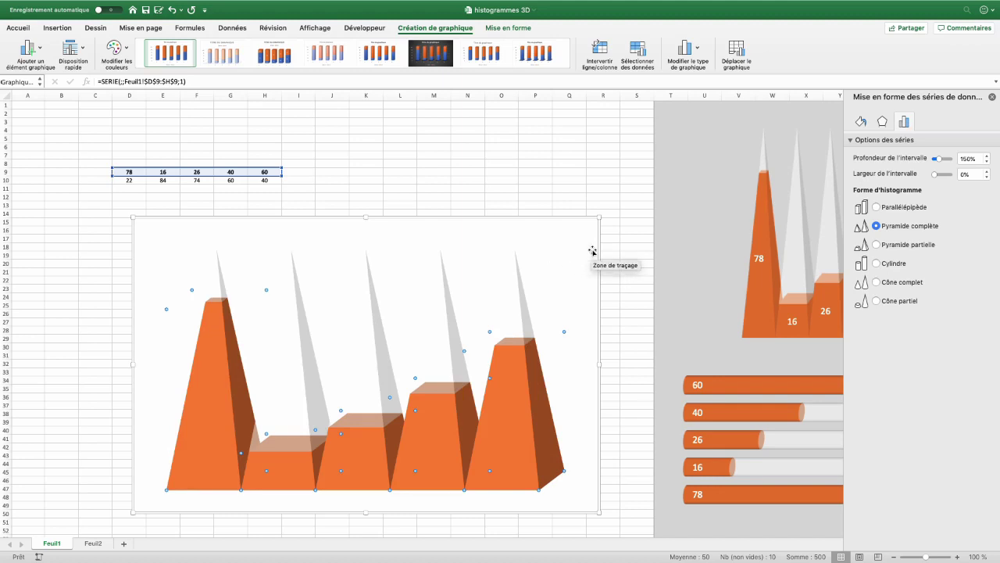
{"action": "left_click", "coordinate": [539, 265]}
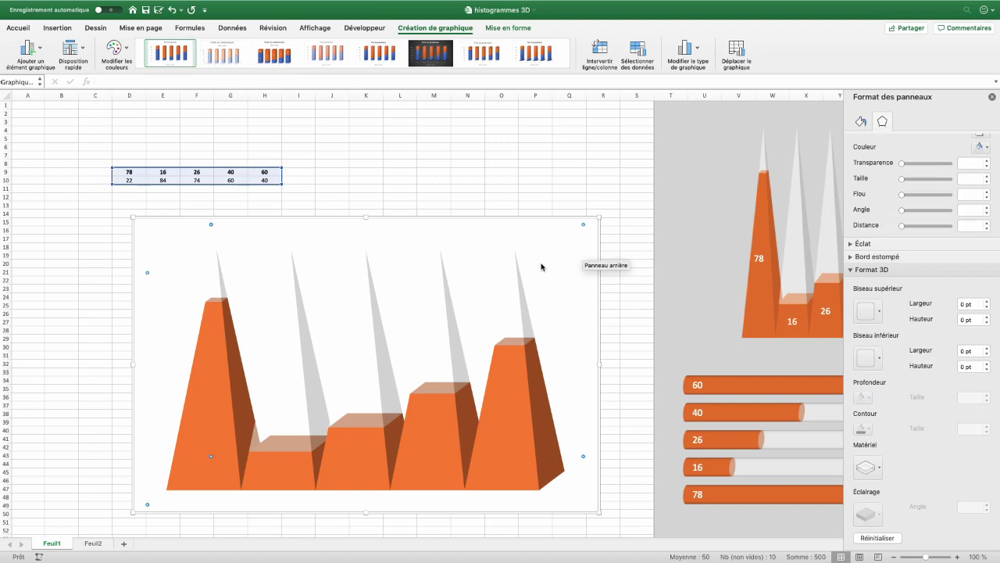
Try a gold fill, then set the walls and plot area to no fill.
{"action": "left_click", "coordinate": [861, 121]}
{"action": "left_click", "coordinate": [981, 224]}
{"action": "left_click", "coordinate": [950, 249]}
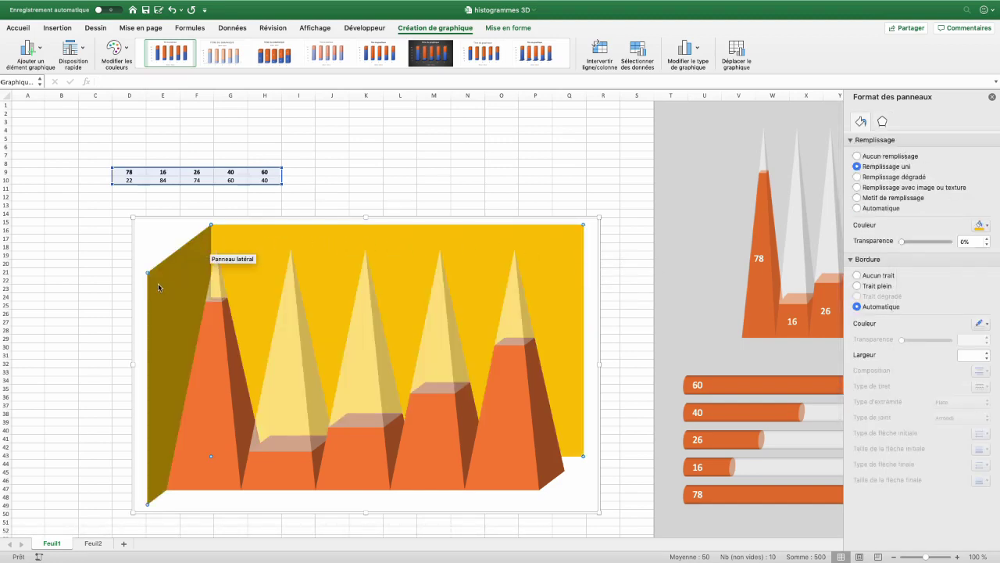
{"action": "left_click", "coordinate": [858, 156]}
{"action": "left_click", "coordinate": [589, 250]}
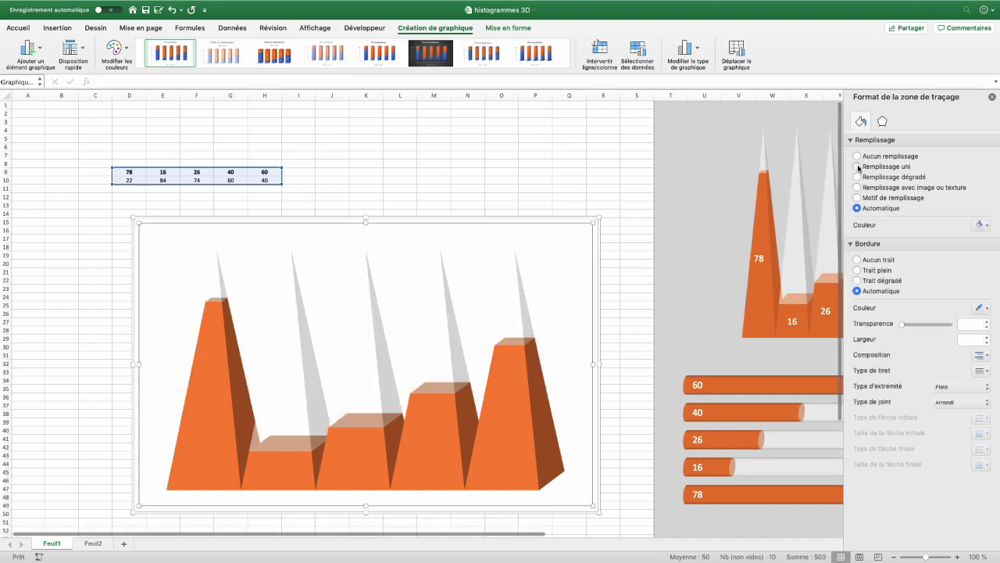
{"action": "left_click", "coordinate": [857, 167]}
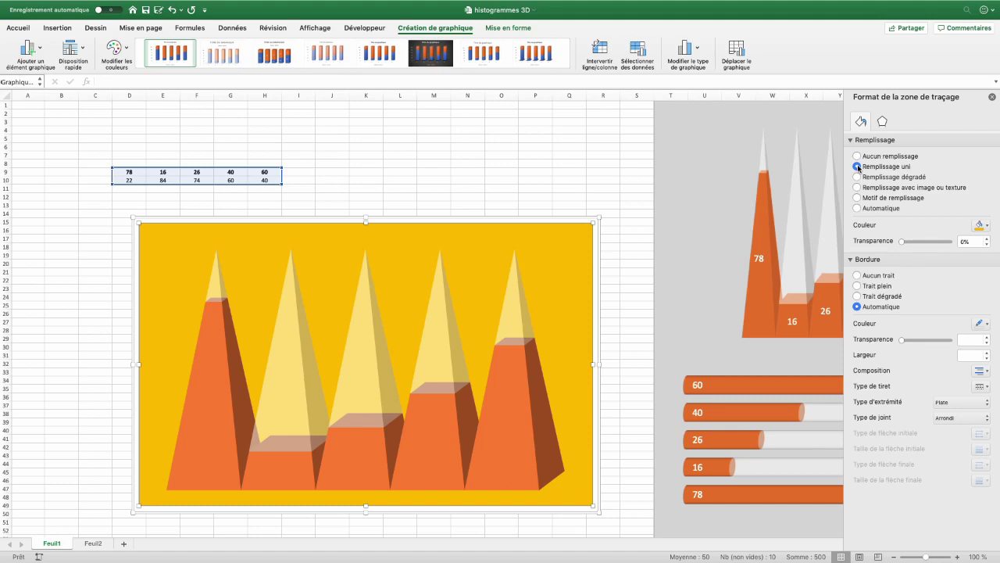
{"action": "left_click", "coordinate": [858, 155]}
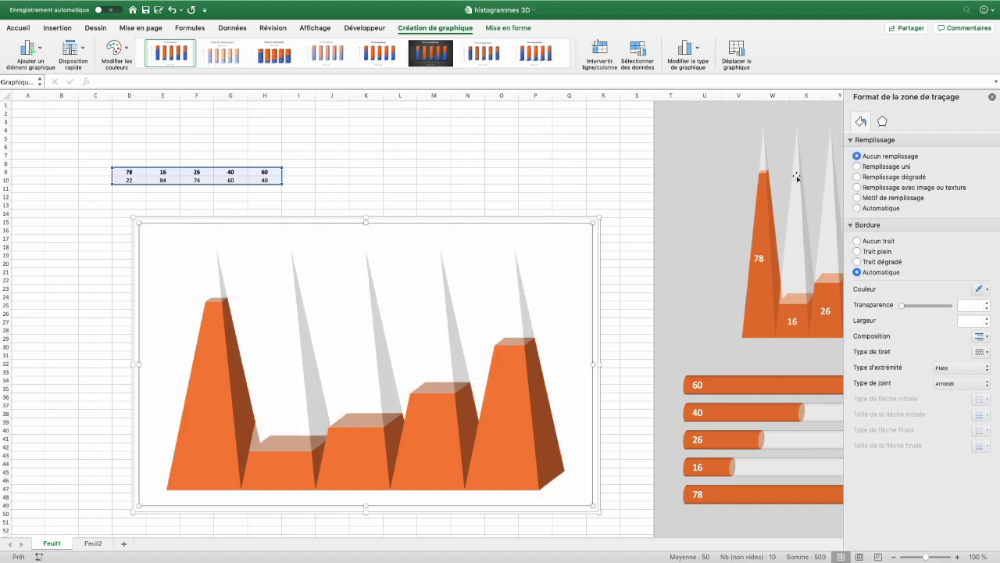
Set the chart area to no fill after trying gold.
{"action": "left_click", "coordinate": [600, 257]}
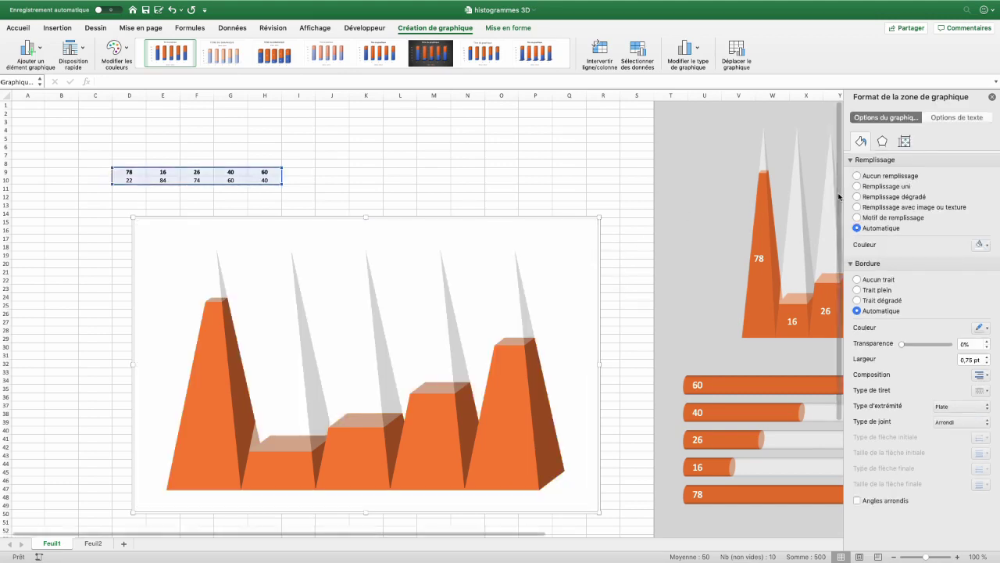
{"action": "left_click", "coordinate": [858, 186]}
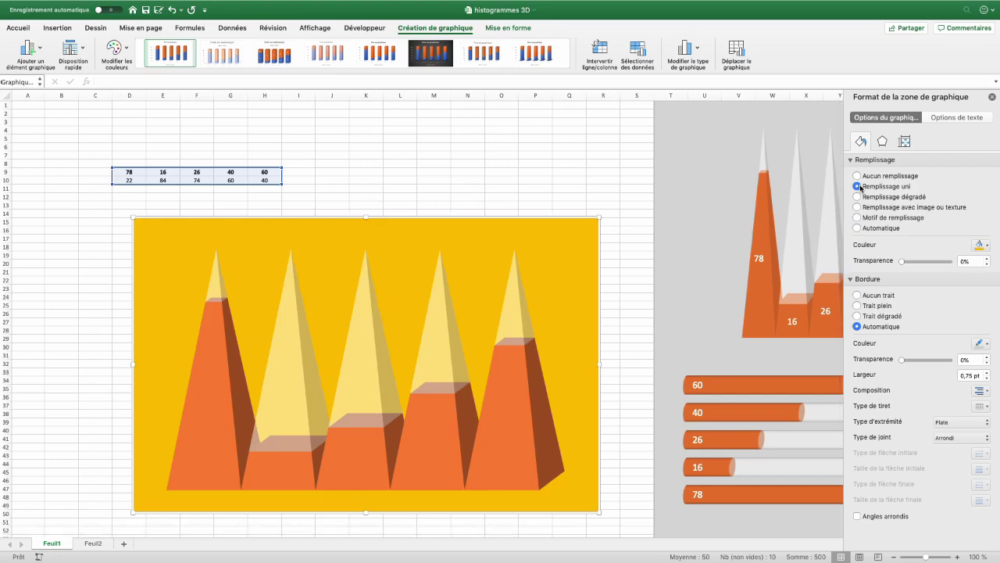
{"action": "left_click", "coordinate": [857, 177]}
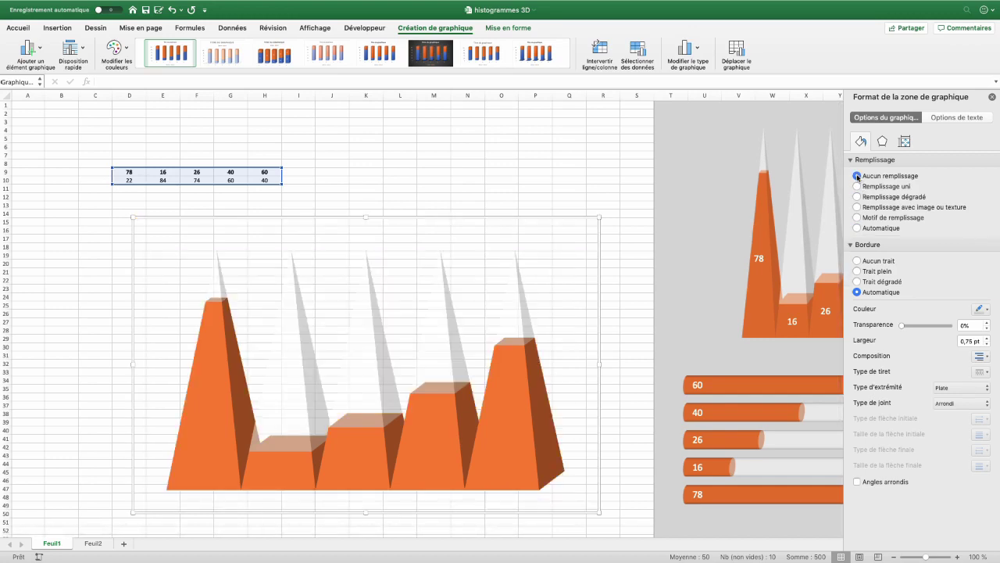
{"action": "mouse_move", "coordinate": [204, 375]}
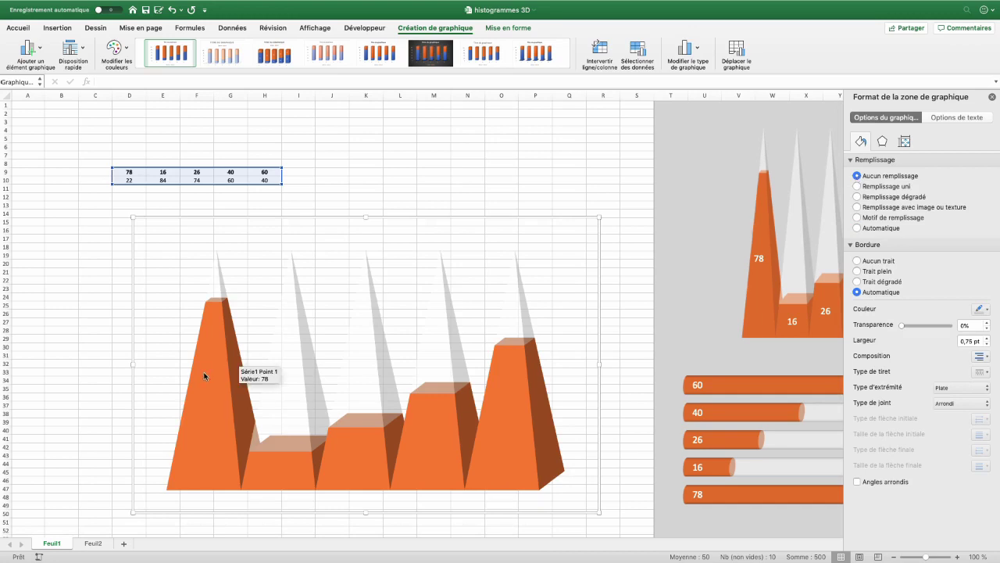
{"action": "left_click", "coordinate": [204, 375]}
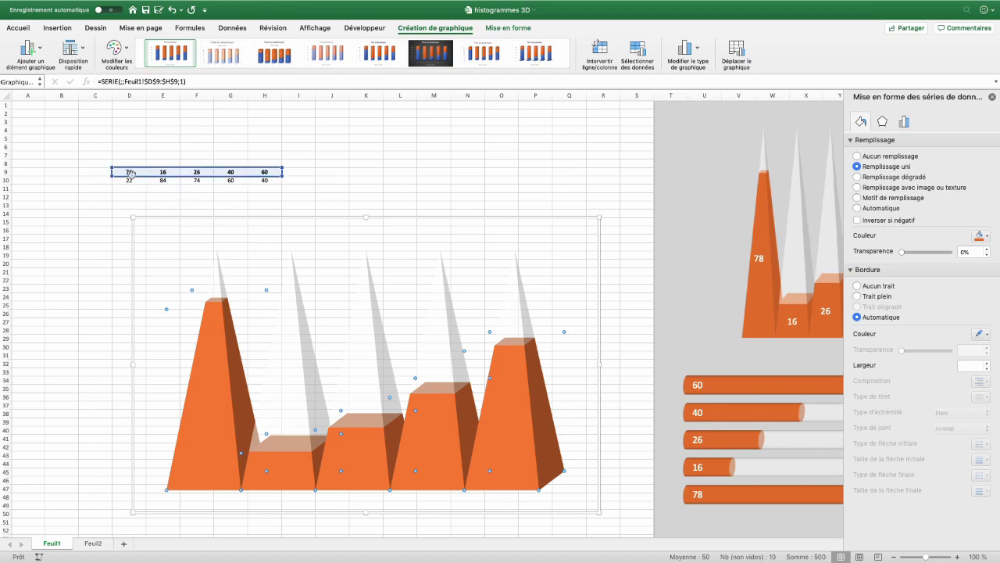
{"action": "right_click", "coordinate": [216, 388]}
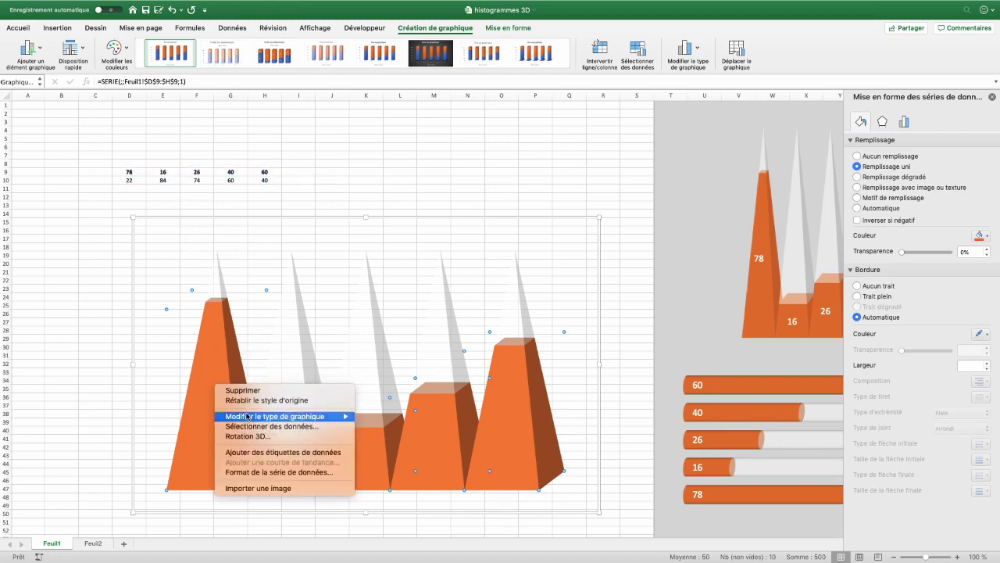
Add data labels to the pyramids and make them white, size 24.
{"action": "left_click", "coordinate": [266, 452]}
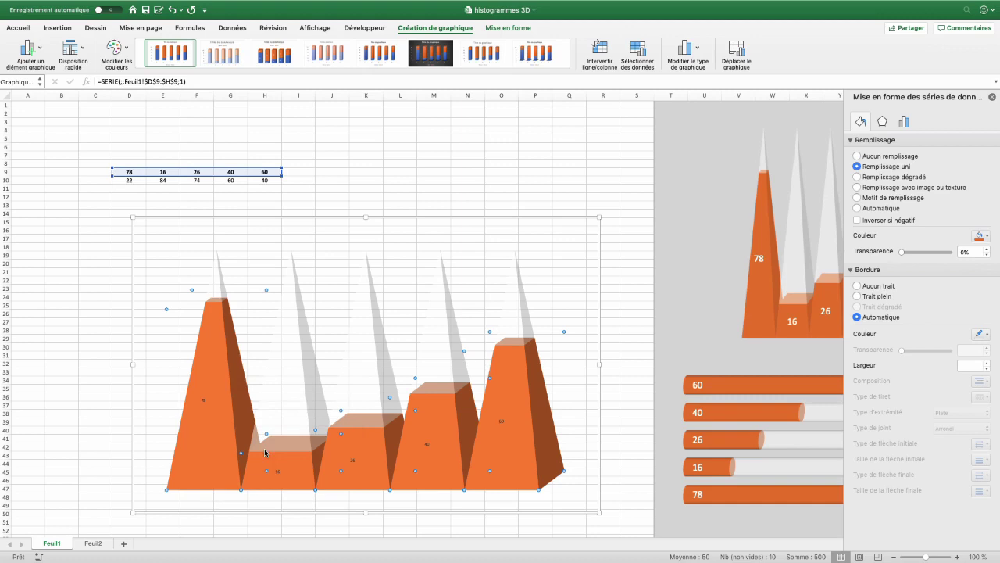
{"action": "left_click", "coordinate": [203, 399]}
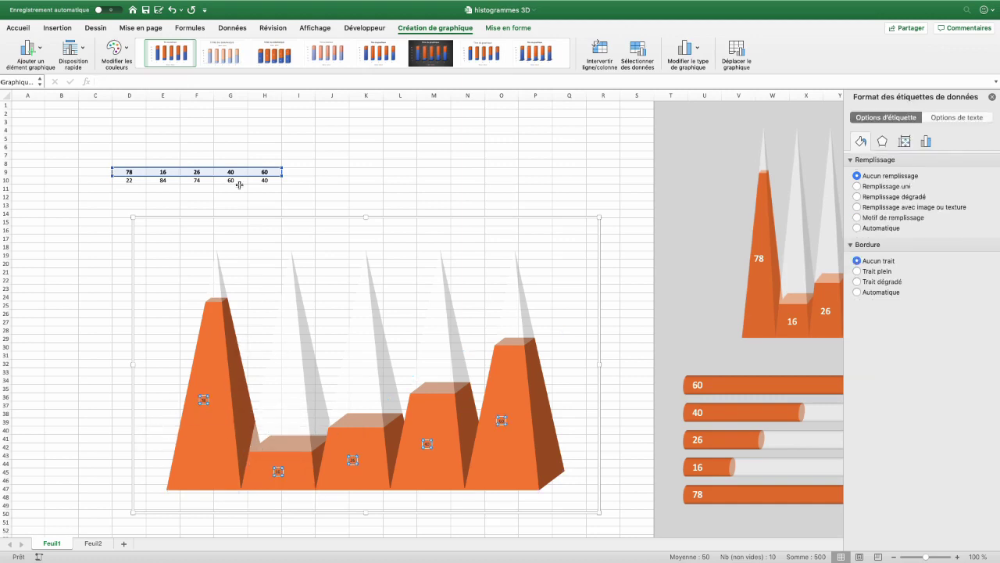
{"action": "left_click", "coordinate": [17, 28]}
{"action": "left_click", "coordinate": [204, 47]}
{"action": "left_click", "coordinate": [204, 47]}
{"action": "left_click", "coordinate": [204, 47]}
{"action": "left_click", "coordinate": [204, 64]}
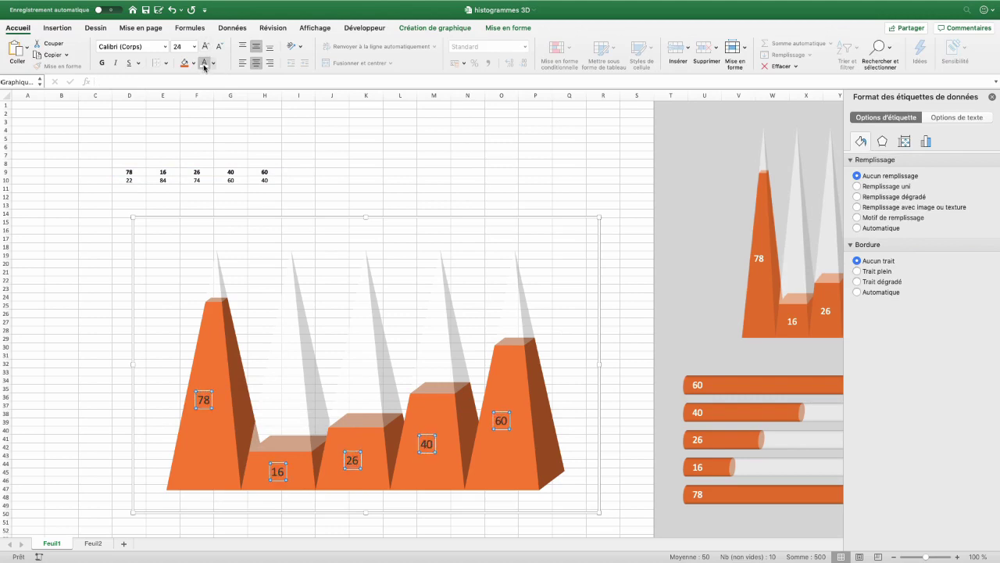
Resize the chart narrower and shorter.
{"action": "left_click_drag", "start_coordinate": [599, 363], "coordinate": [440, 362]}
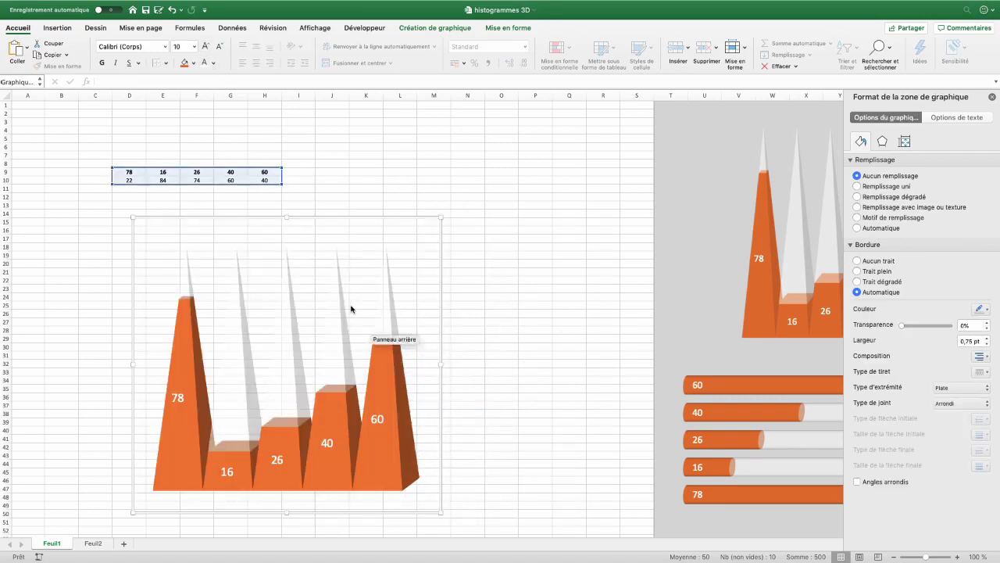
{"action": "mouse_move", "coordinate": [287, 217]}
{"action": "left_mouse_down"}
{"action": "mouse_move", "coordinate": [288, 291]}
{"action": "mouse_move", "coordinate": [232, 227]}
{"action": "left_mouse_up"}
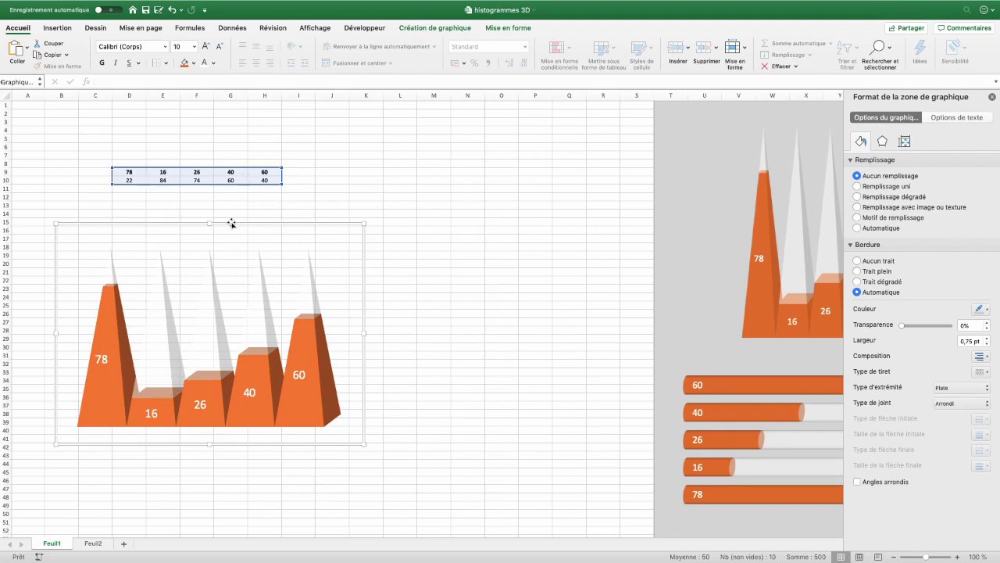
{"action": "left_click", "coordinate": [425, 214]}
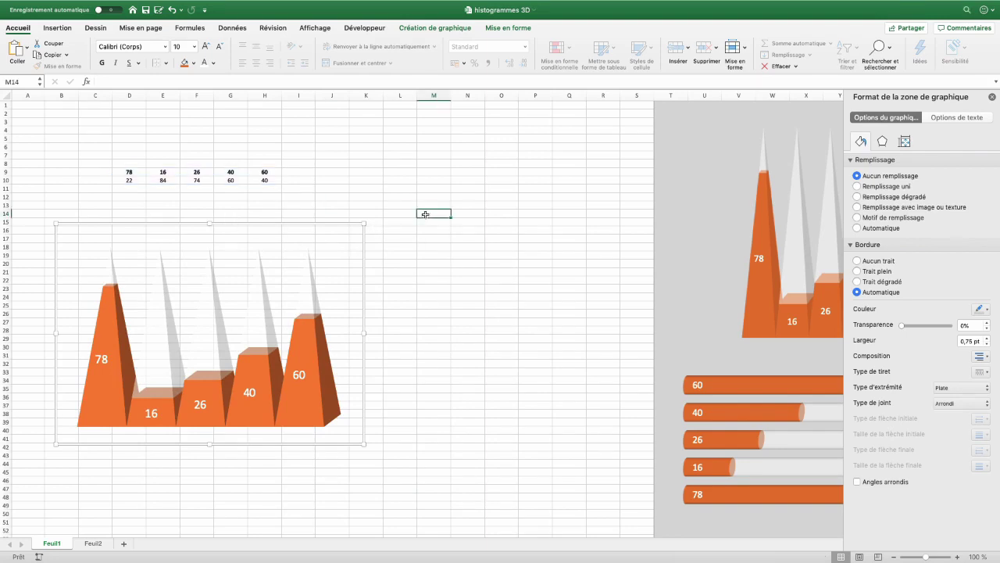
{"action": "left_click", "coordinate": [27, 50]}
{"action": "left_click", "coordinate": [35, 120]}
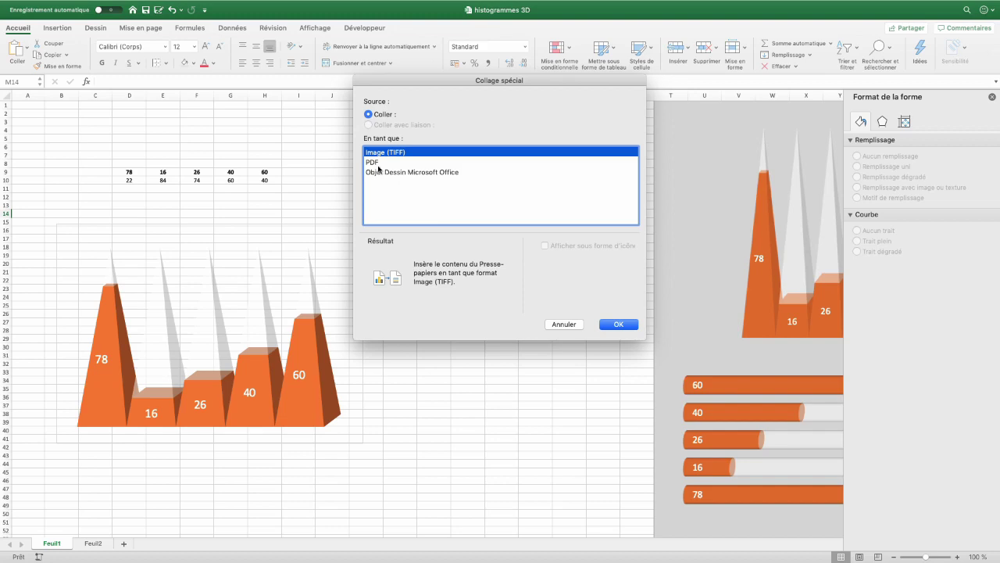
{"action": "left_click", "coordinate": [375, 164]}
{"action": "left_click", "coordinate": [618, 324]}
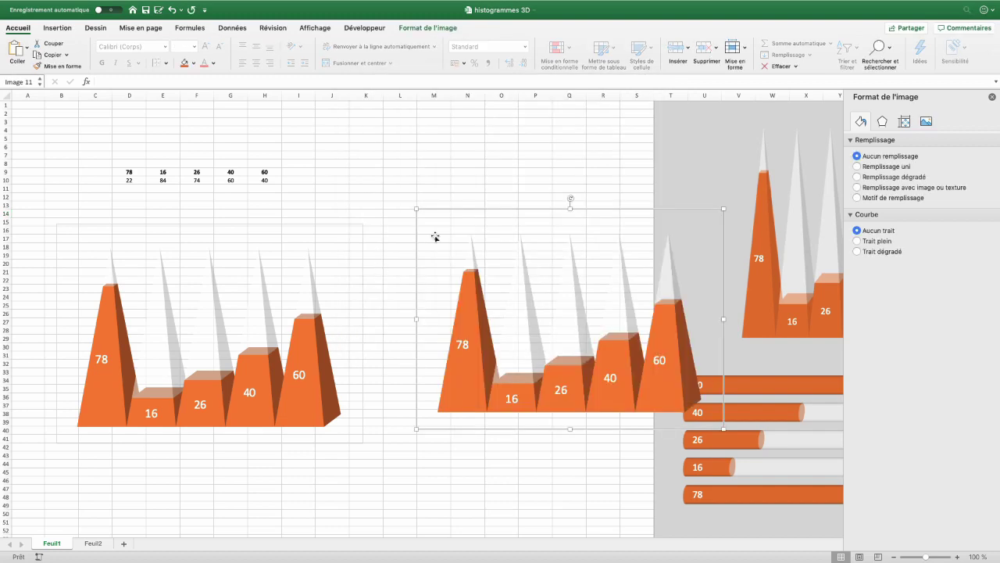
{"action": "left_click_drag", "start_coordinate": [466, 211], "coordinate": [437, 199]}
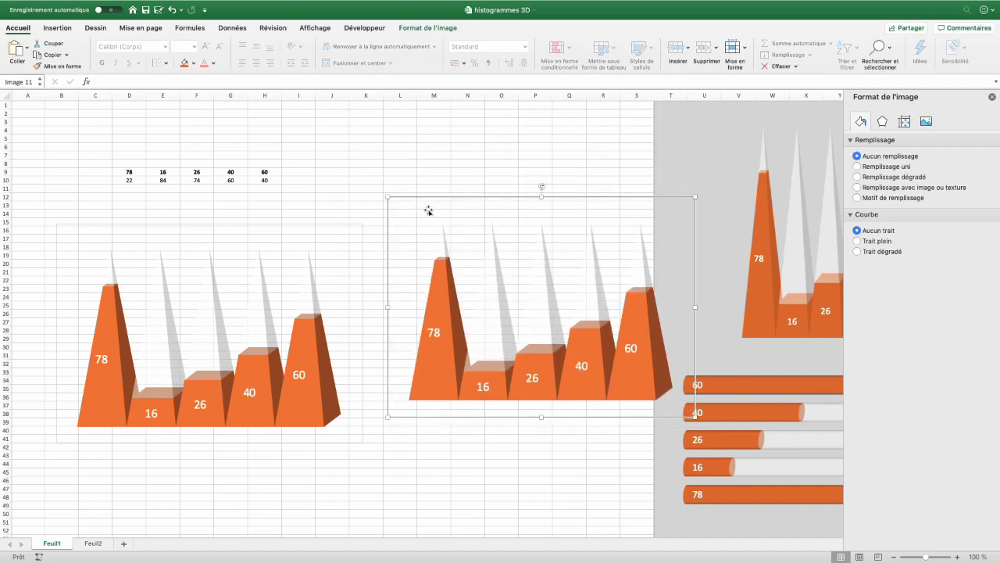
{"action": "left_click_drag", "start_coordinate": [542, 188], "coordinate": [500, 192]}
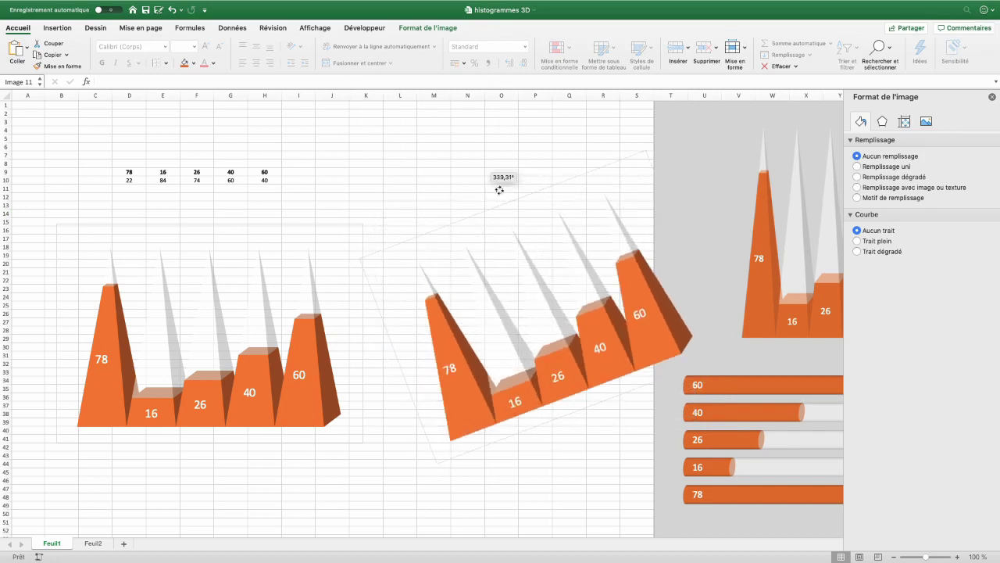
{"action": "key", "text": "Delete"}
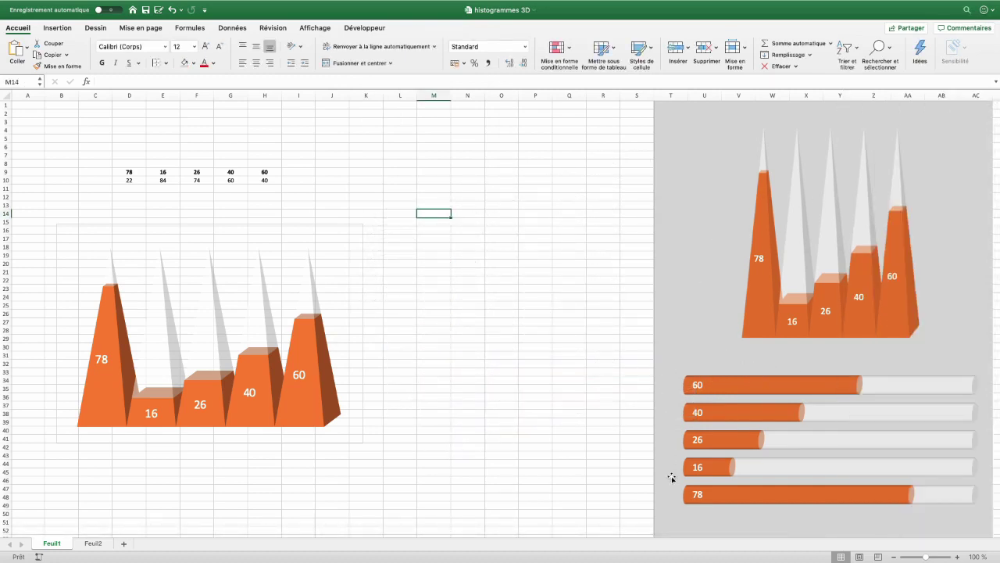
Duplicate the block chart to the right and change the copy to Barres empilées 3D.
{"action": "left_click", "coordinate": [361, 231]}
{"action": "left_click_drag", "start_coordinate": [364, 265], "coordinate": [603, 268]}
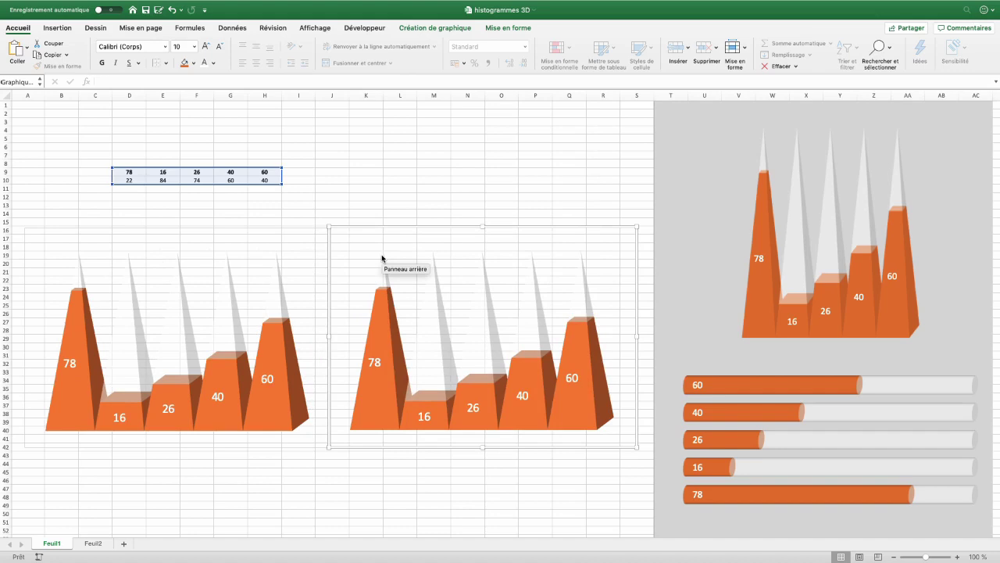
{"action": "left_click", "coordinate": [428, 31]}
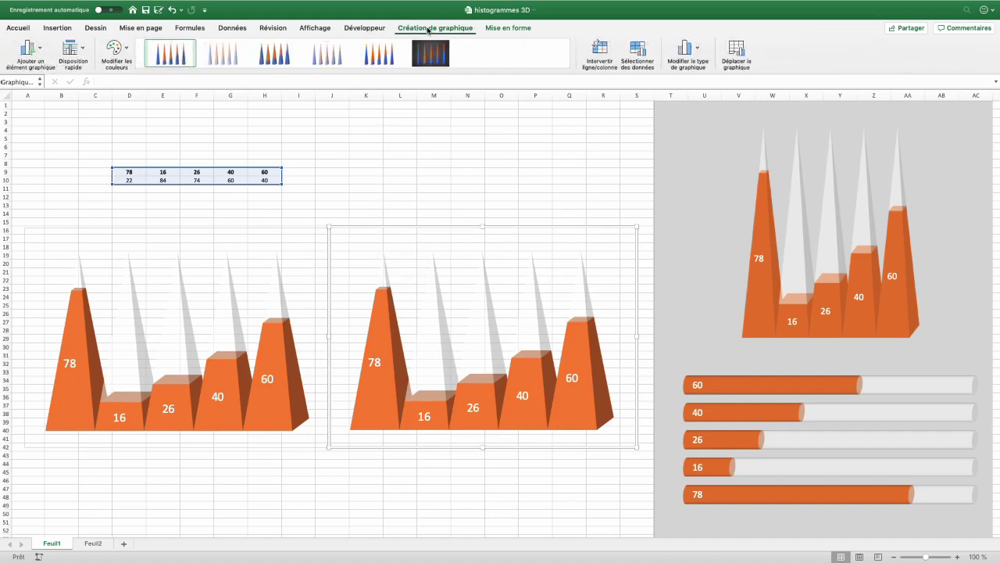
{"action": "left_click", "coordinate": [698, 53]}
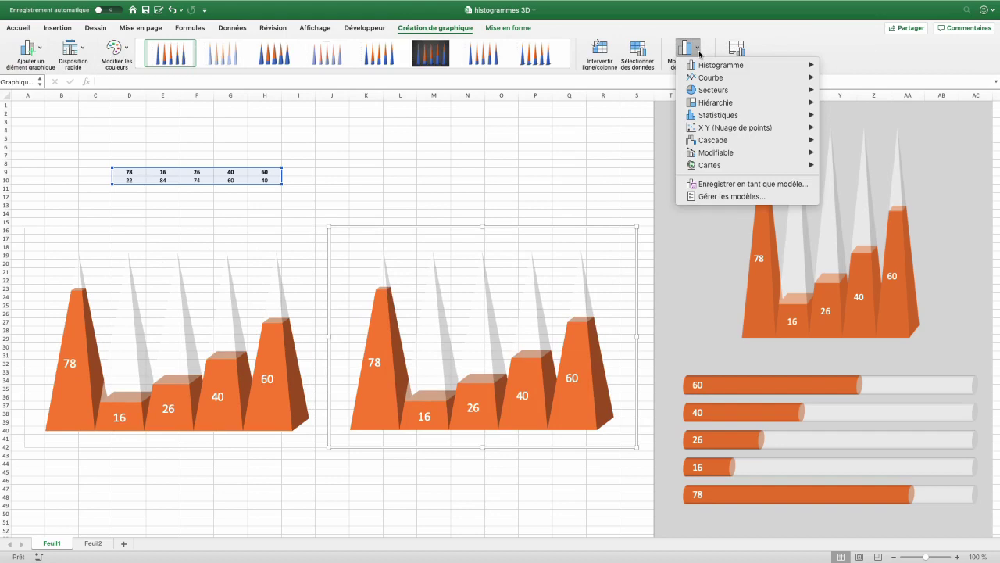
{"action": "scroll", "coordinate": [893, 245], "scroll_direction": "down", "scroll_amount": 2}
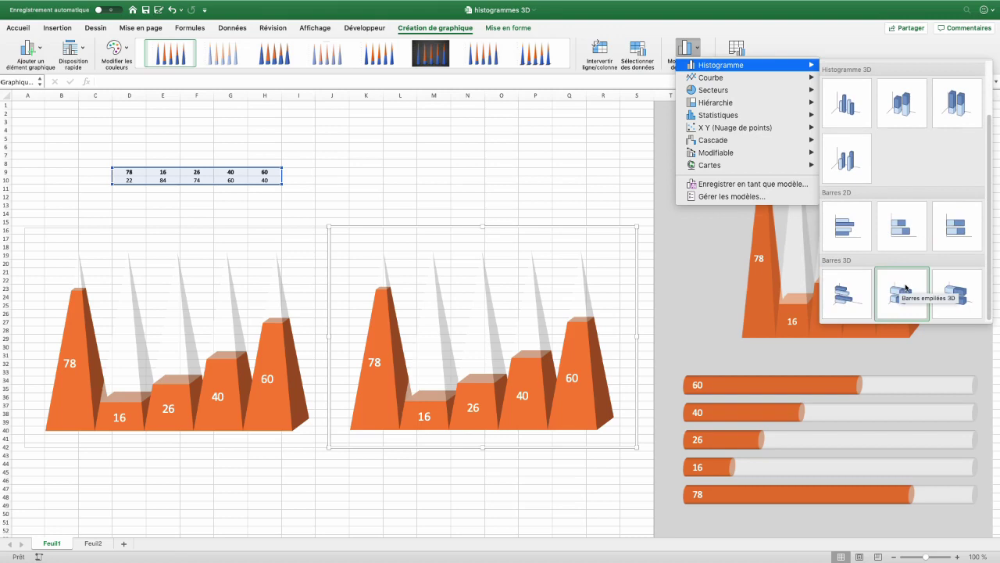
{"action": "left_click", "coordinate": [905, 289]}
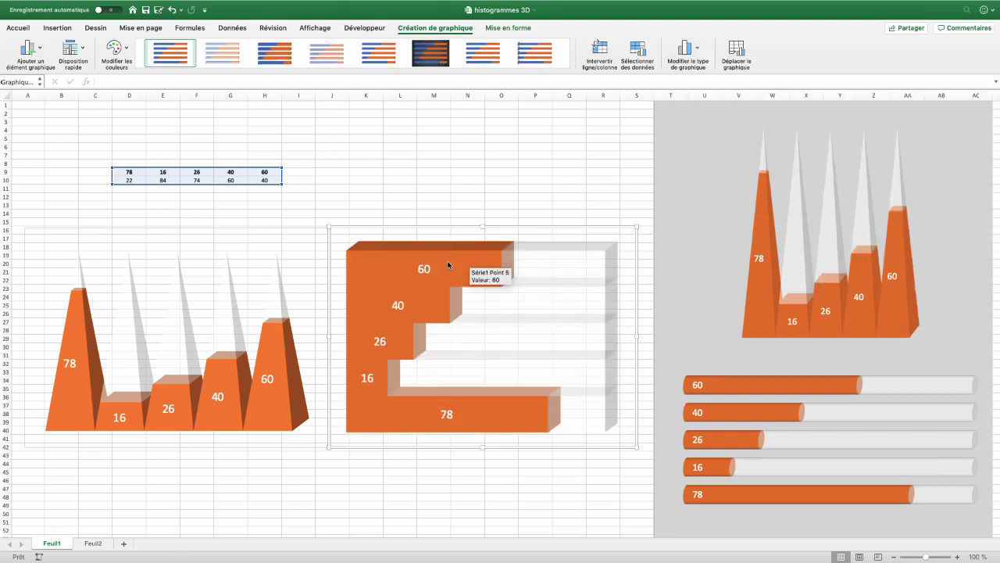
Set the bar series shape to Cylindre.
{"action": "right_click", "coordinate": [449, 265]}
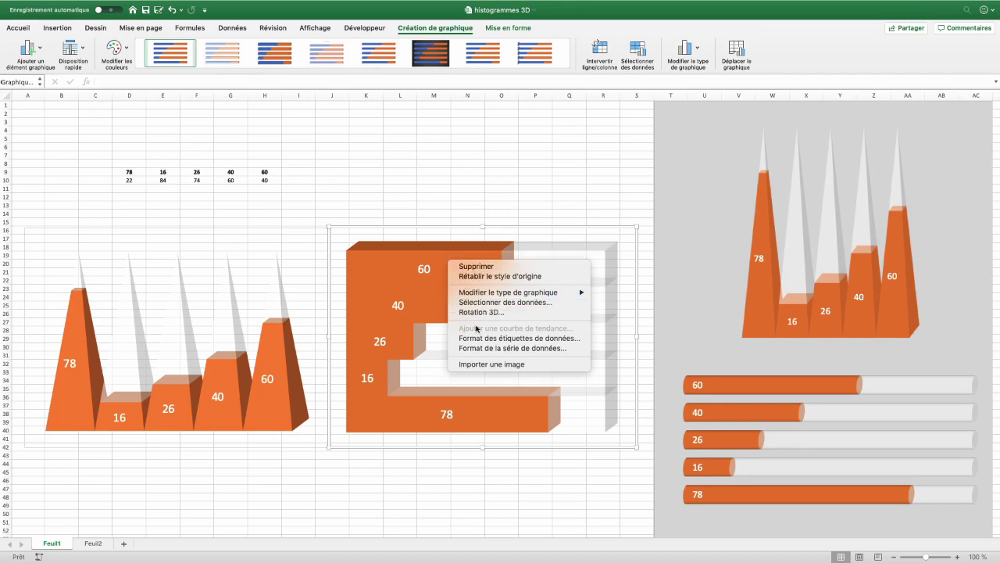
{"action": "left_click", "coordinate": [479, 349]}
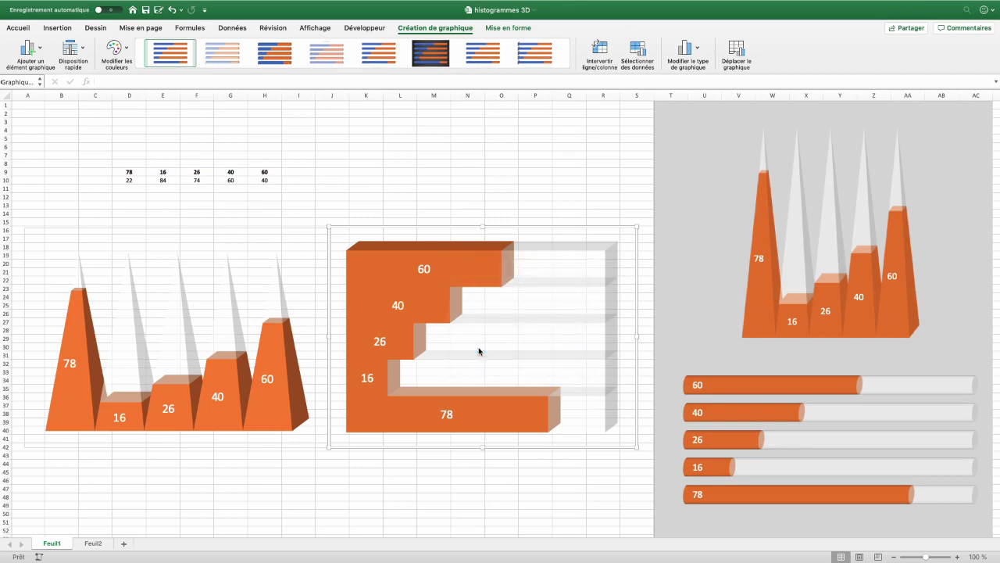
{"action": "left_click", "coordinate": [877, 263]}
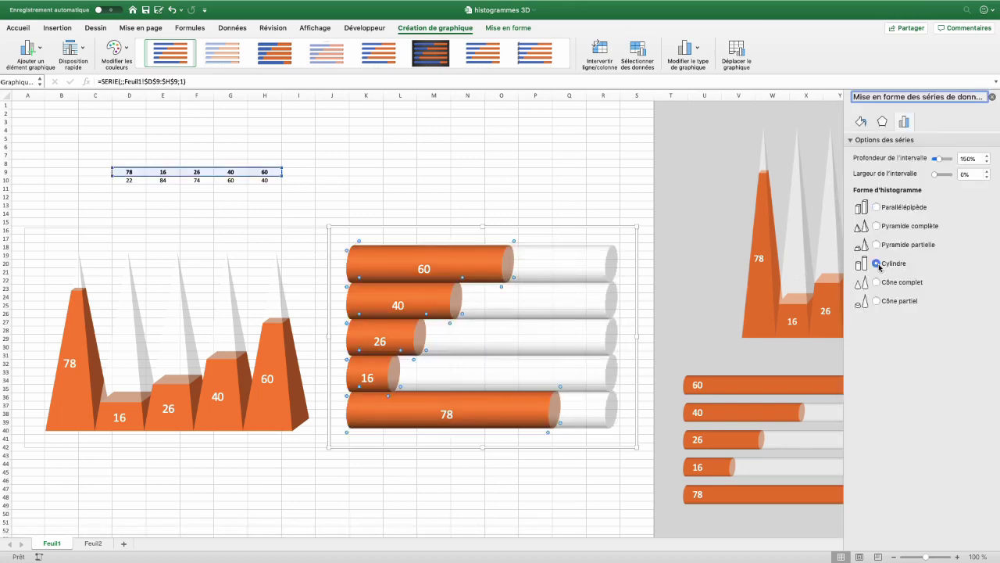
Set the cylinder bars' gap width to 40%.
{"action": "double_click", "coordinate": [976, 174]}
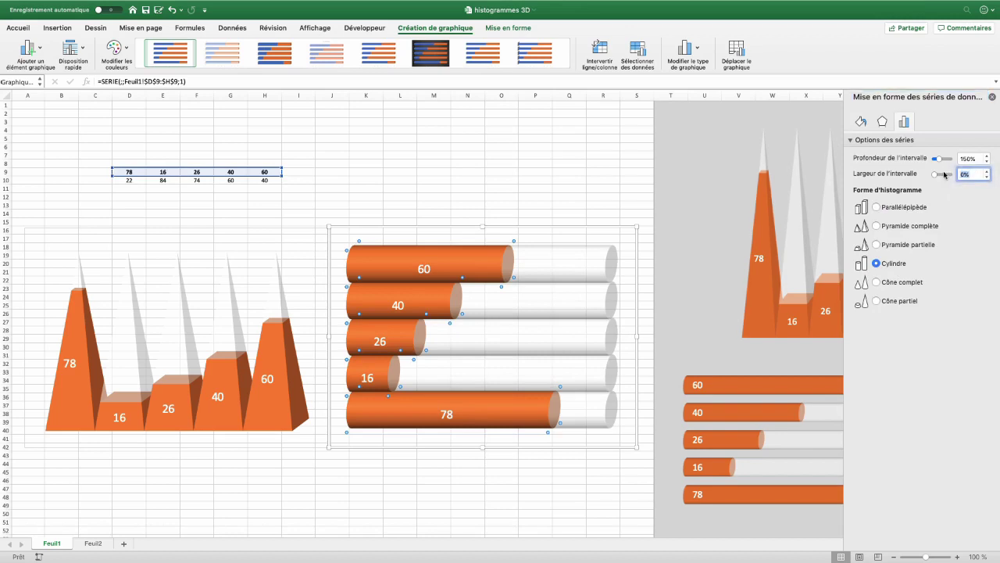
{"action": "type", "text": "20"}
{"action": "key", "text": "Return"}
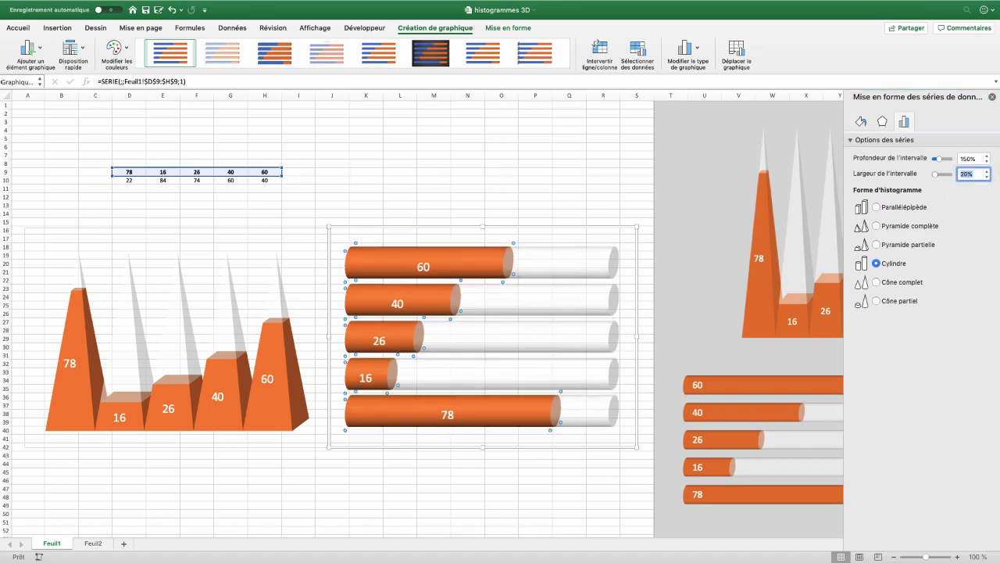
{"action": "type", "text": "40"}
{"action": "key", "text": "Return"}
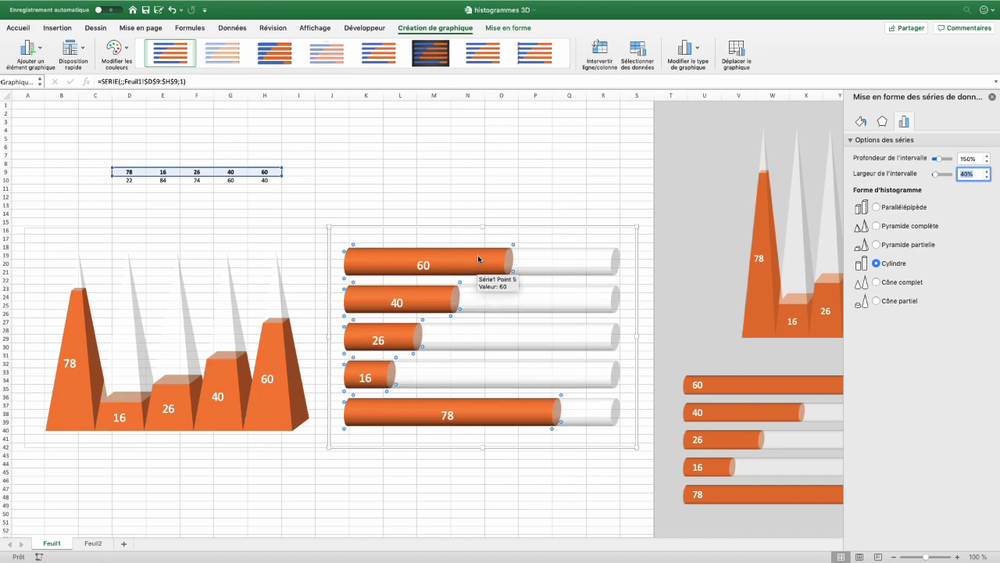
Apply the À deux dimensions material to the orange bars, back wall and grey bars.
{"action": "left_click", "coordinate": [882, 122]}
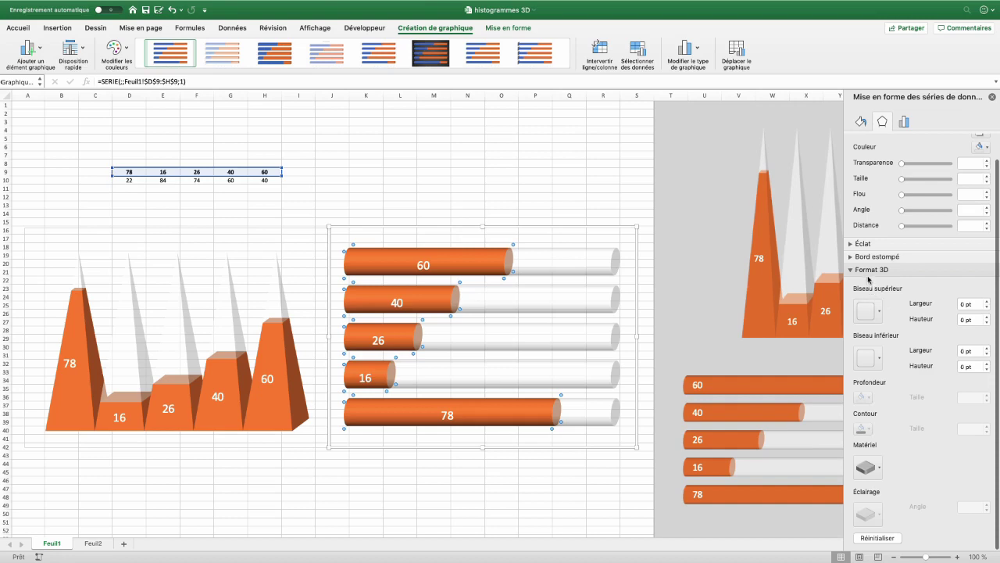
{"action": "left_click", "coordinate": [877, 467]}
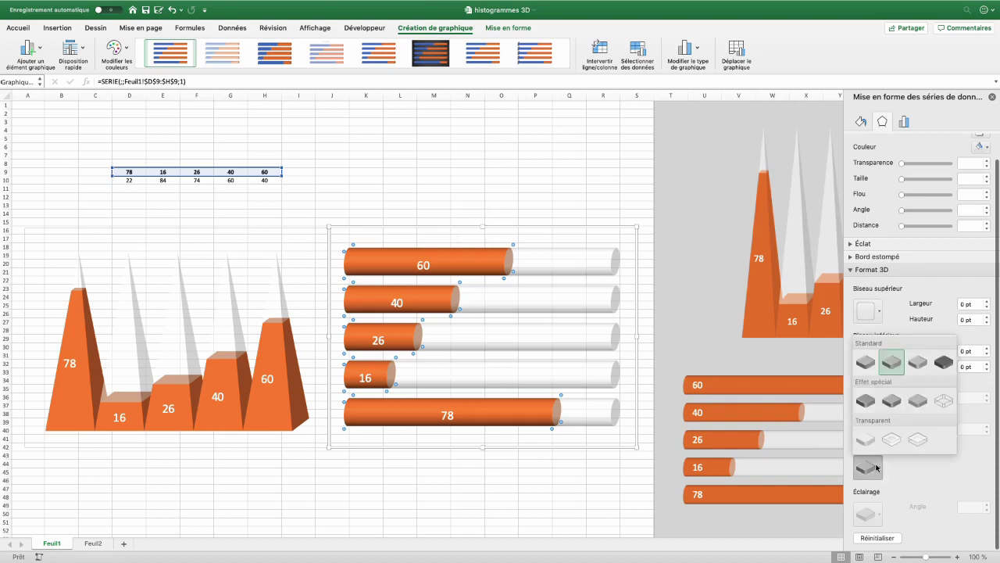
{"action": "left_click", "coordinate": [919, 400]}
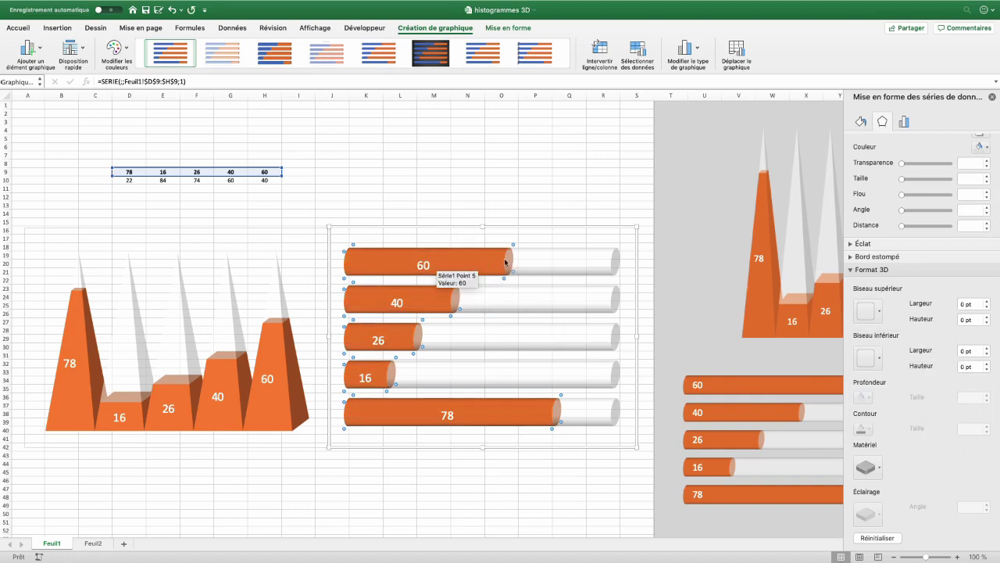
{"action": "left_click", "coordinate": [577, 270]}
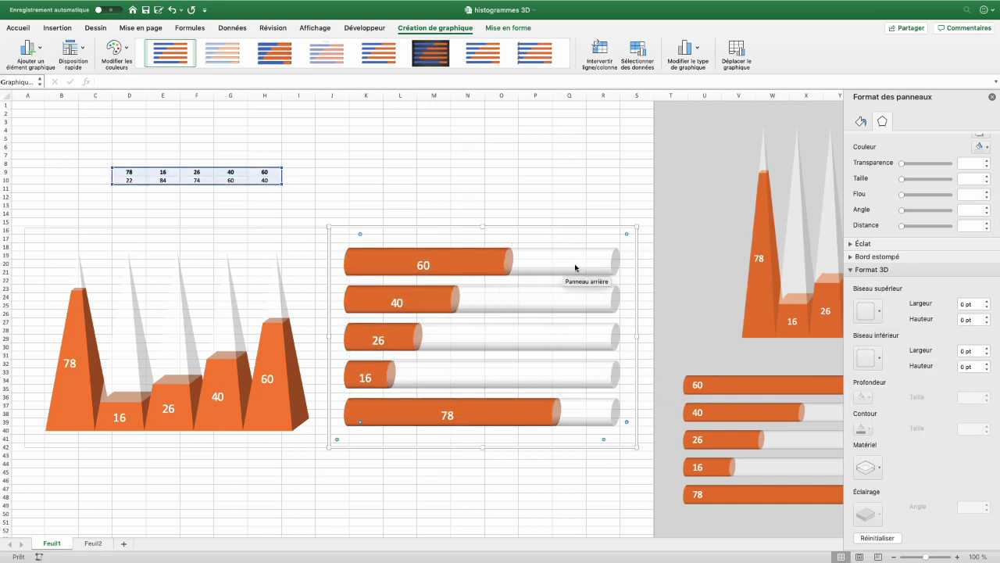
{"action": "left_click", "coordinate": [577, 271]}
{"action": "left_click", "coordinate": [594, 273]}
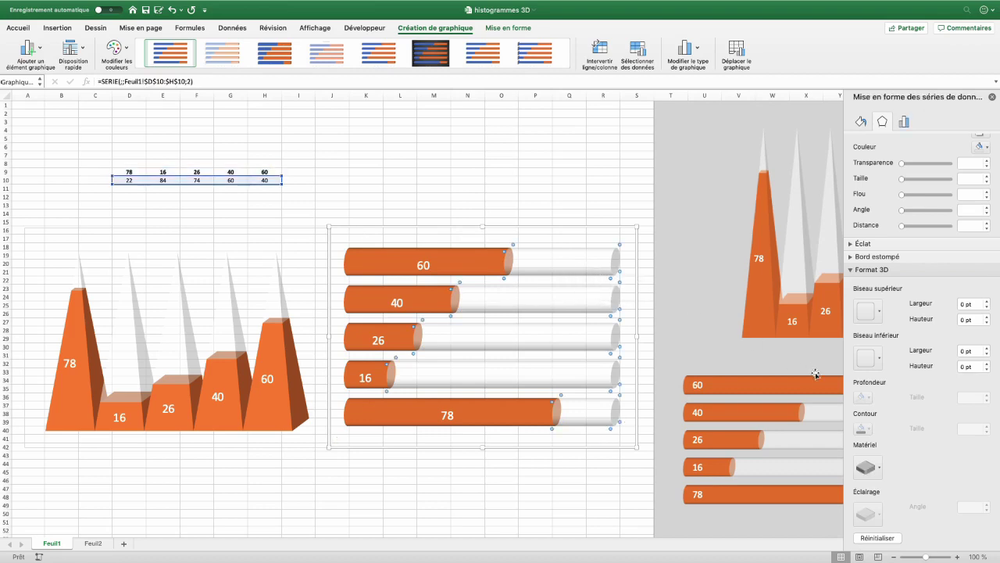
{"action": "left_click", "coordinate": [865, 467]}
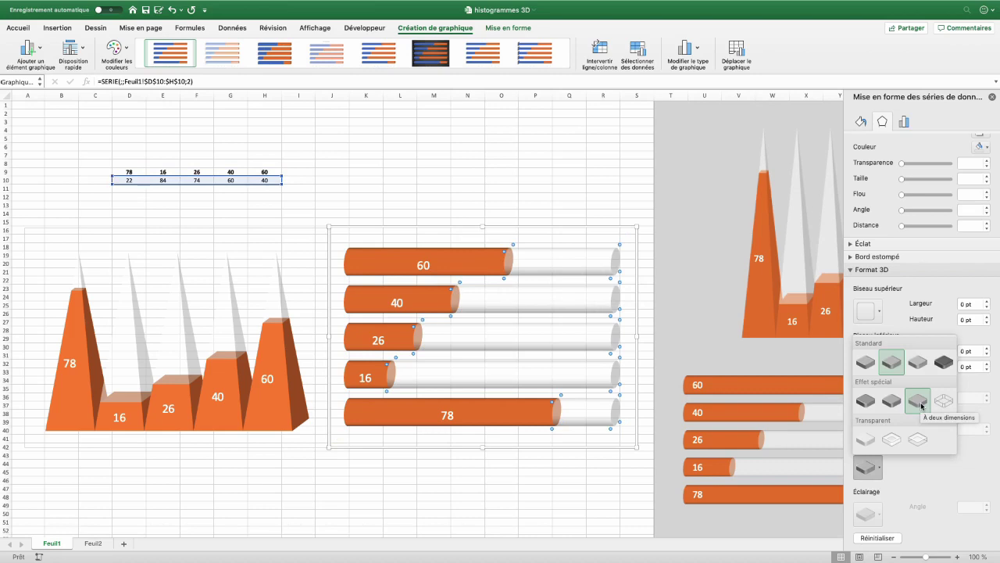
{"action": "left_click", "coordinate": [424, 265]}
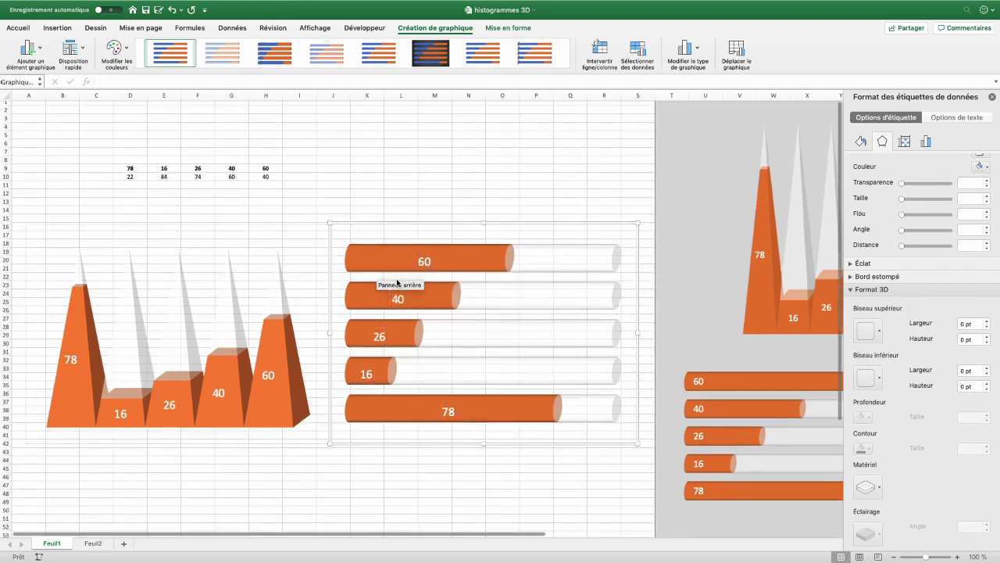
Replace the data labels with a text box linked to cell H9 on the first bar.
{"action": "key", "text": "Delete"}
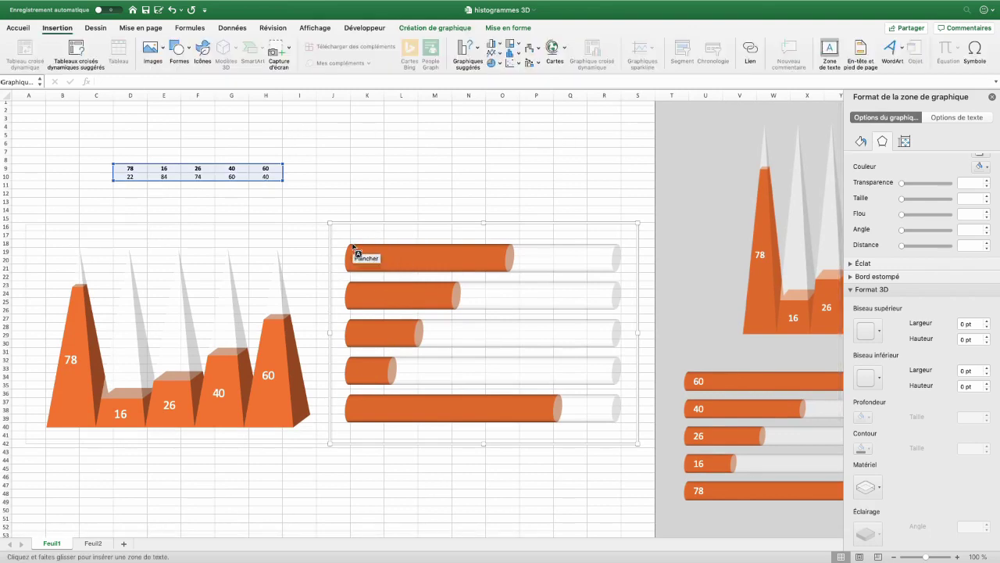
{"action": "left_click_drag", "start_coordinate": [351, 246], "coordinate": [375, 271]}
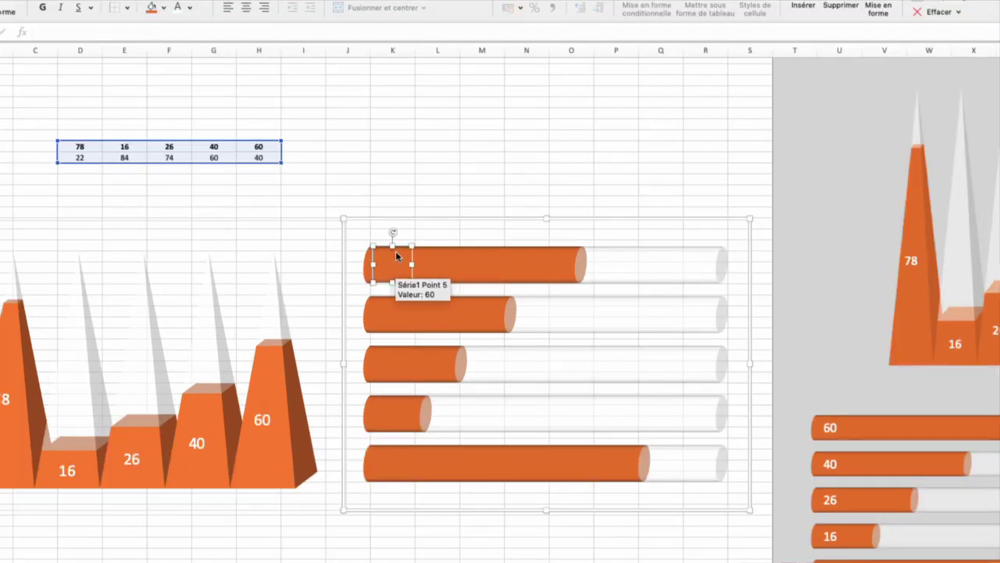
{"action": "left_click", "coordinate": [81, 33]}
{"action": "type", "text": "="}
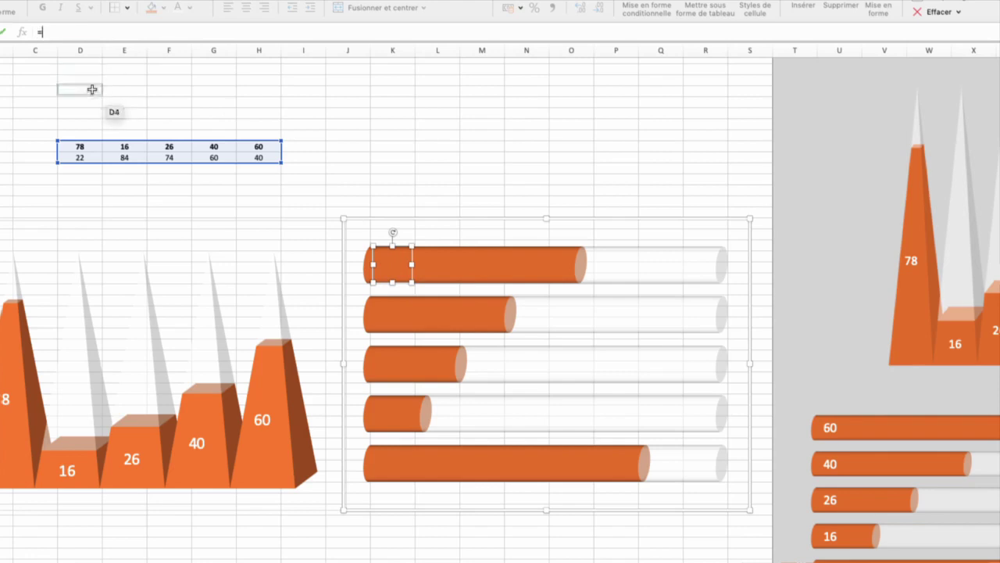
{"action": "left_click", "coordinate": [265, 147]}
{"action": "key", "text": "Return"}
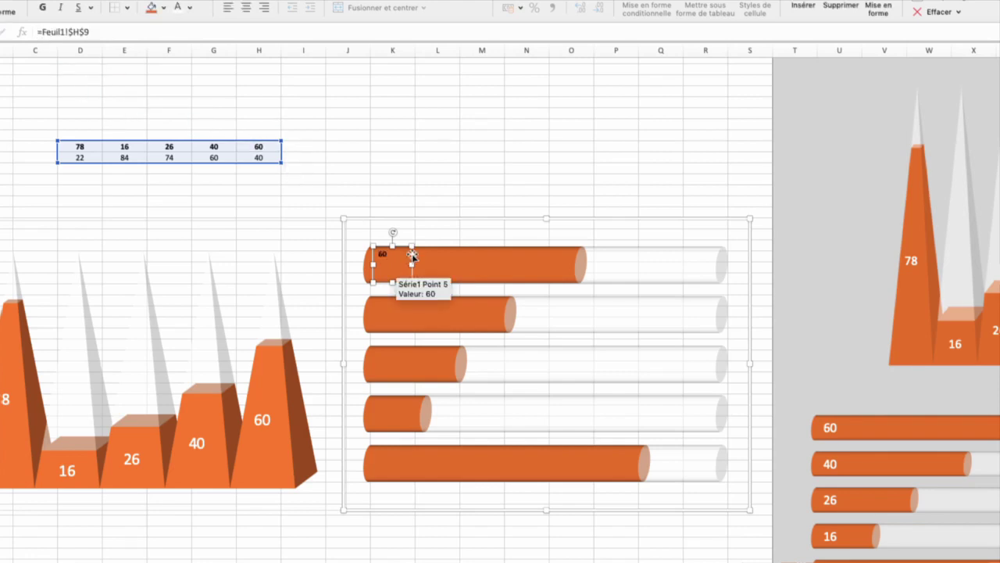
{"action": "mouse_move", "coordinate": [405, 250]}
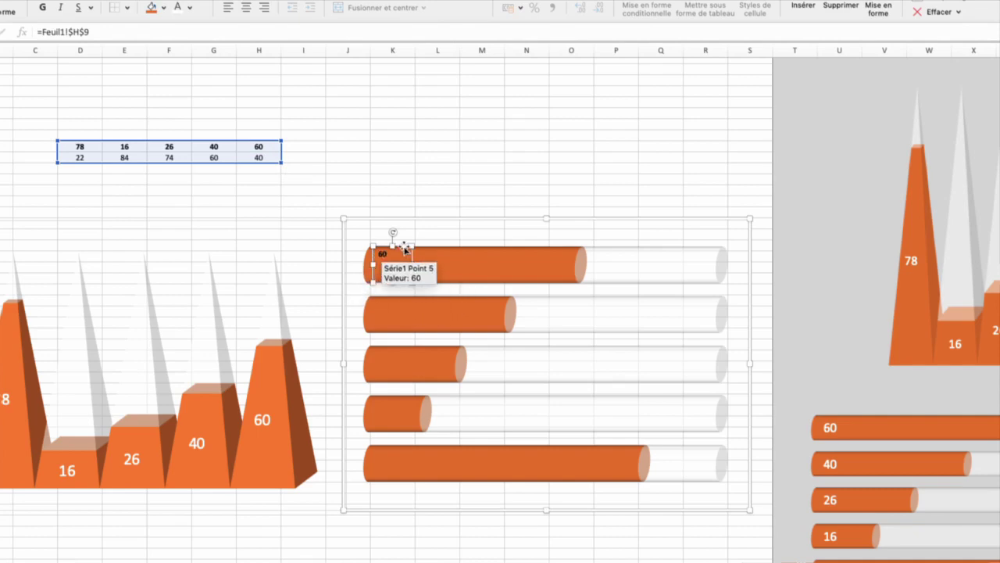
Copy the 60 text box onto the other bars.
{"action": "left_click_drag", "start_coordinate": [405, 249], "coordinate": [407, 300]}
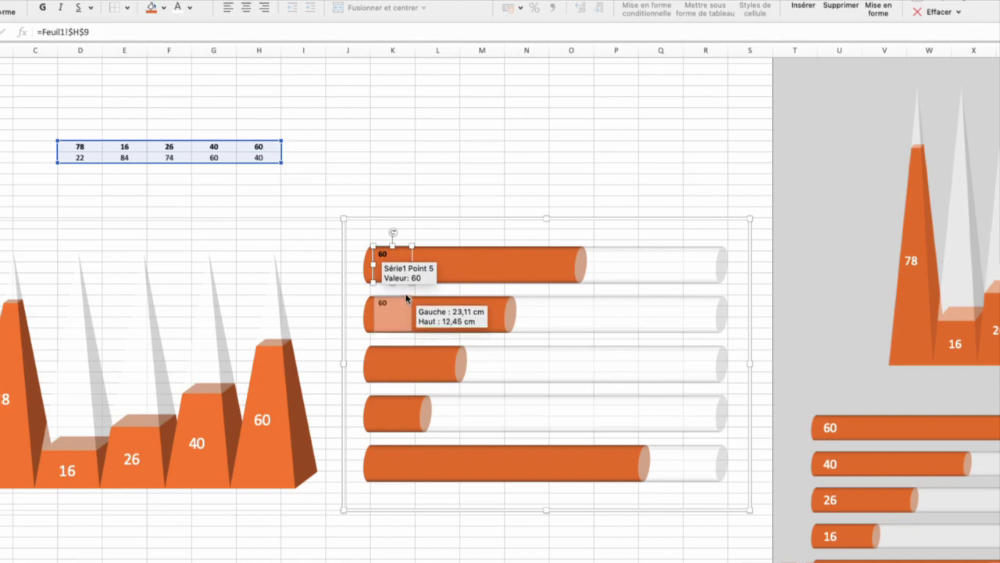
{"action": "mouse_move", "coordinate": [407, 300]}
{"action": "left_mouse_down"}
{"action": "mouse_move", "coordinate": [396, 338]}
{"action": "mouse_move", "coordinate": [412, 448]}
{"action": "left_mouse_up"}
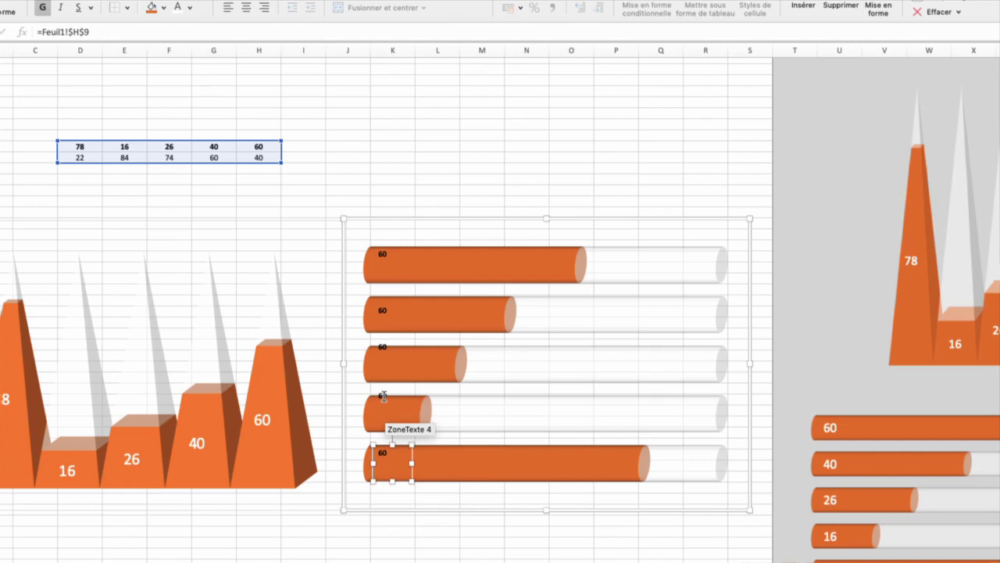
{"action": "left_click", "coordinate": [383, 396], "text": "shift"}
Distribute the five bar labels evenly with Répartir verticalement.
{"action": "left_click", "coordinate": [382, 346], "text": "shift"}
{"action": "left_click", "coordinate": [382, 310], "text": "shift"}
{"action": "left_click", "coordinate": [382, 254], "text": "shift"}
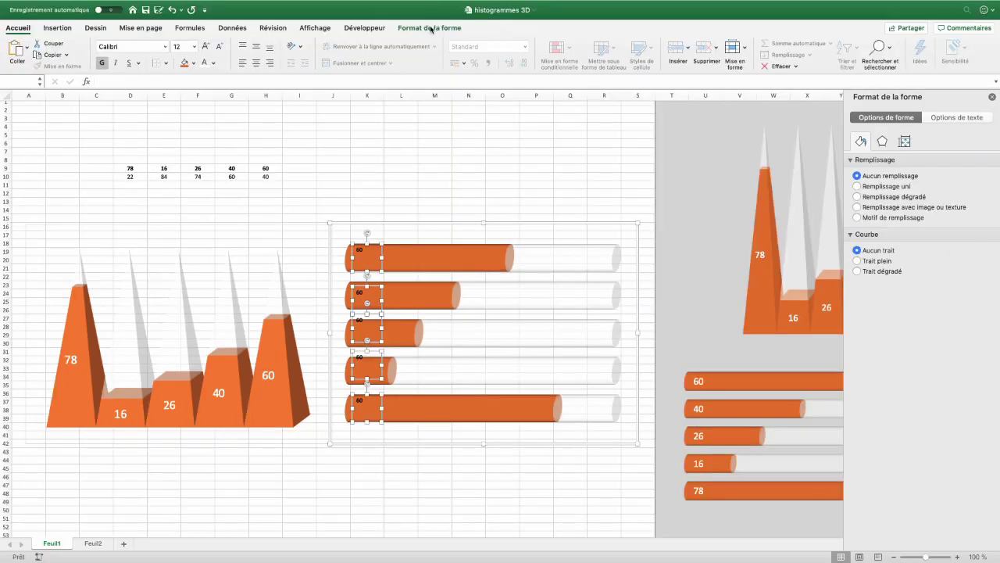
{"action": "left_click", "coordinate": [430, 28]}
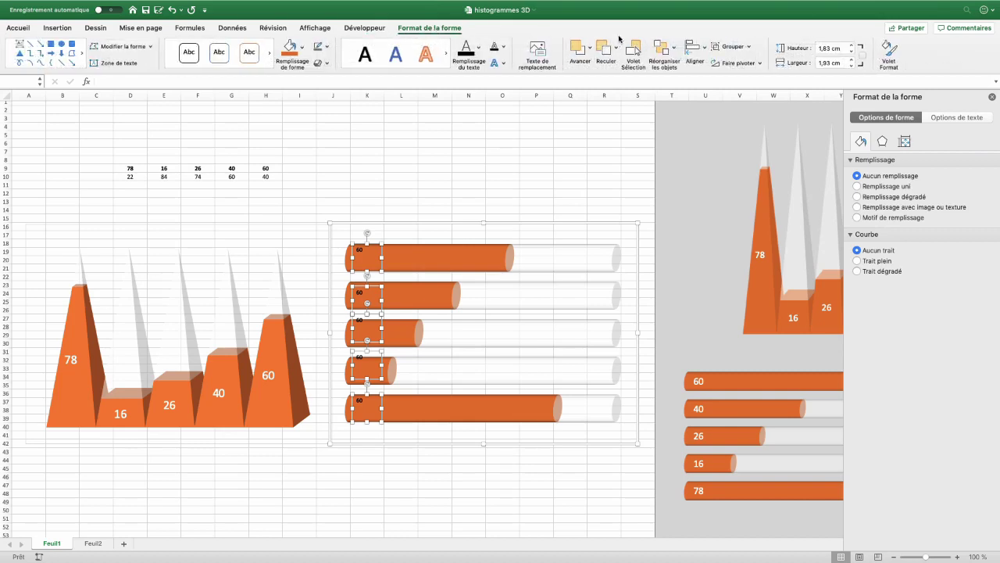
{"action": "left_click", "coordinate": [704, 52]}
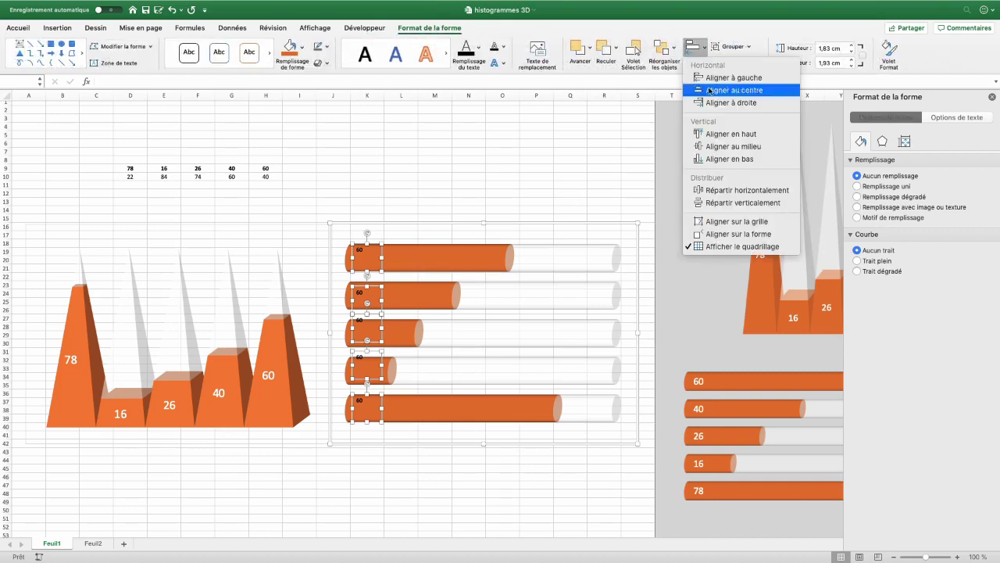
{"action": "left_click", "coordinate": [720, 204]}
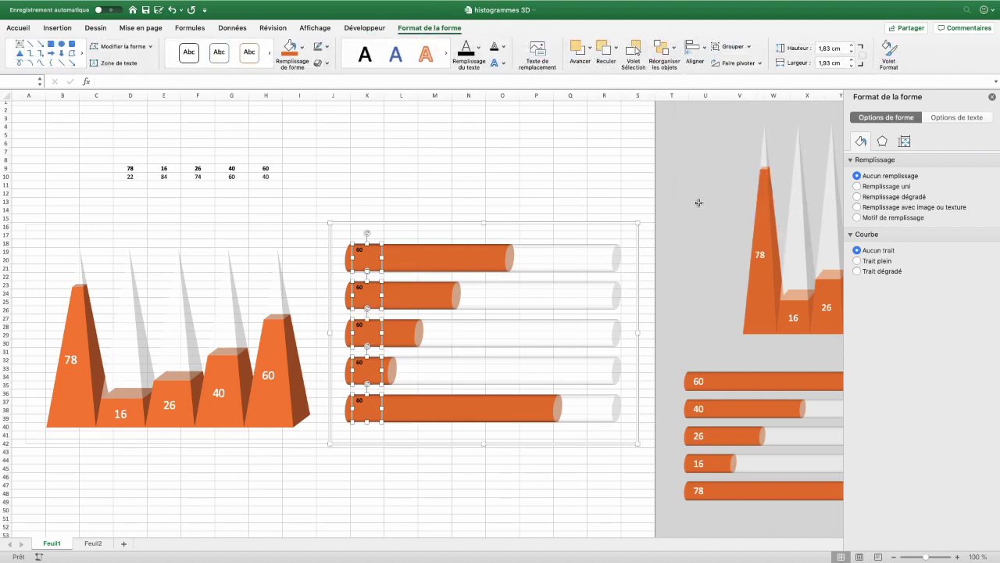
Relink each bar label to its own column's cell.
{"action": "left_click", "coordinate": [390, 321]}
{"action": "left_click", "coordinate": [395, 295]}
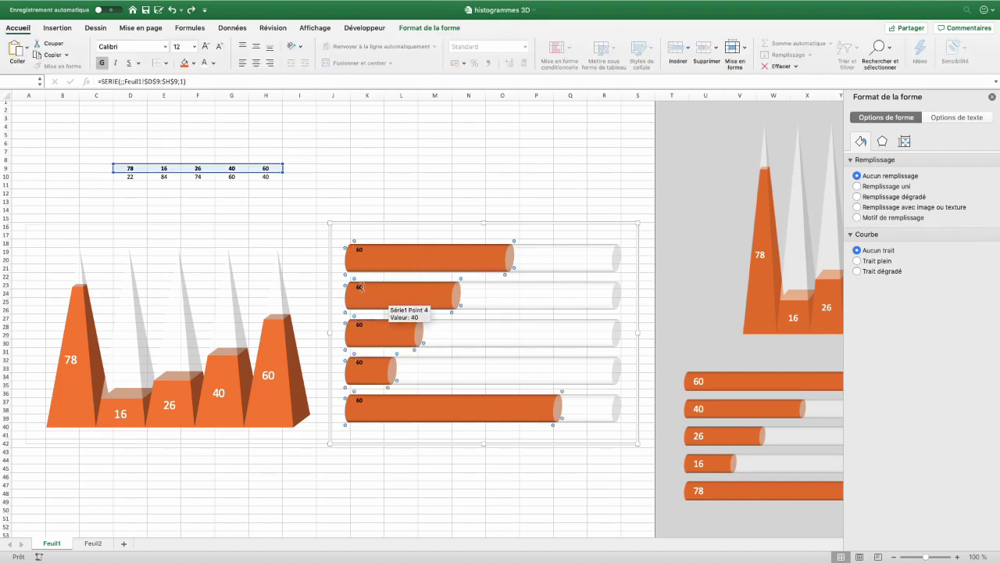
{"action": "left_click", "coordinate": [361, 287]}
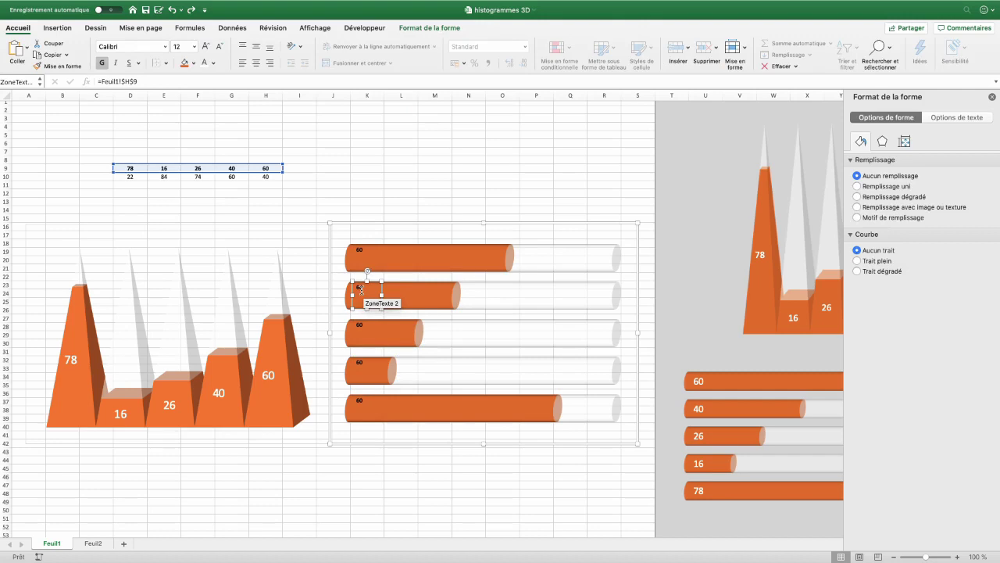
{"action": "left_click", "coordinate": [143, 82]}
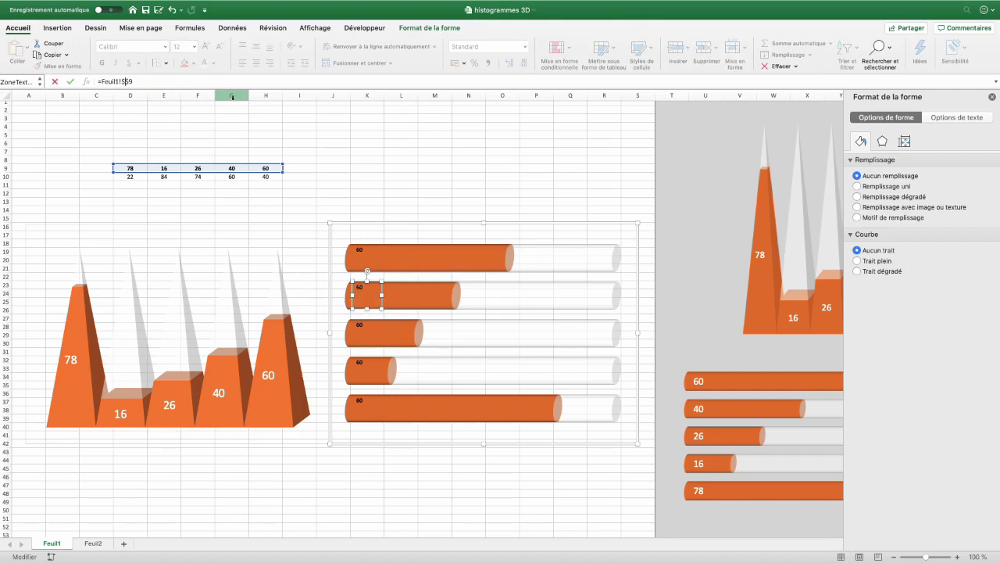
{"action": "type", "text": "G"}
{"action": "key", "text": "Return"}
{"action": "key", "text": "Tab"}
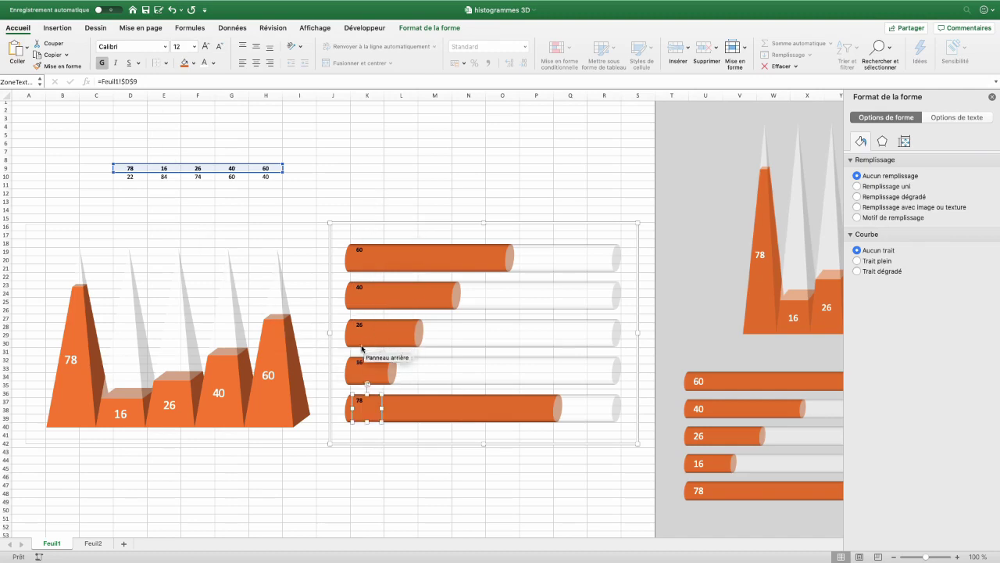
Centre all five labels and make their text white, size 24.
{"action": "left_click", "coordinate": [359, 361], "text": "shift"}
{"action": "left_click", "coordinate": [360, 324], "text": "shift"}
{"action": "left_click", "coordinate": [359, 287], "text": "shift"}
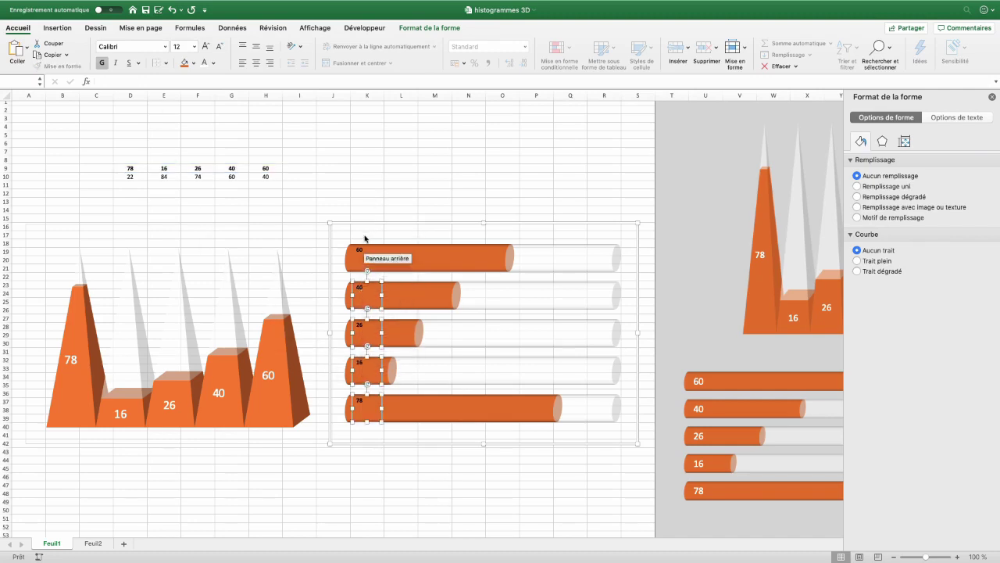
{"action": "left_click", "coordinate": [362, 250], "text": "shift"}
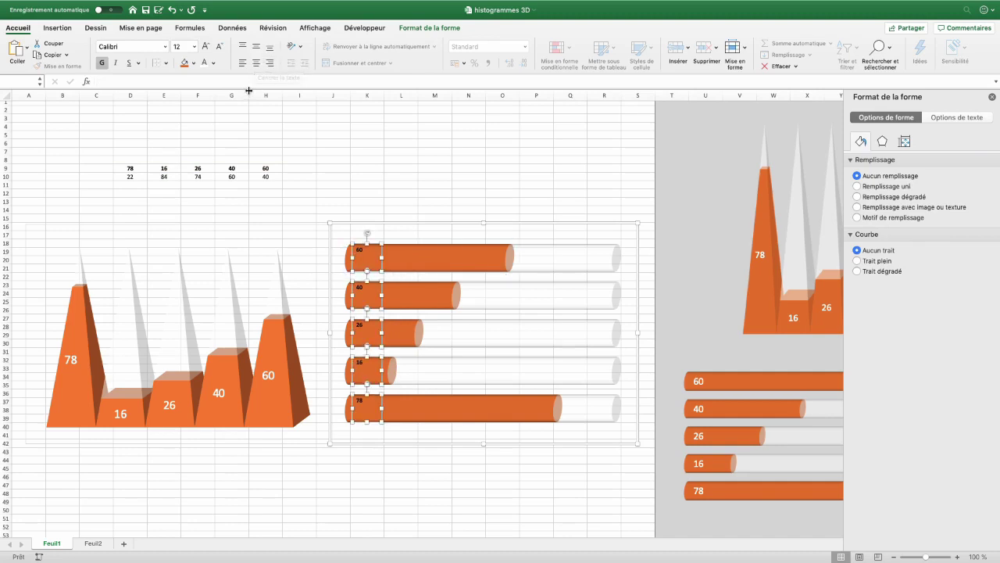
{"action": "left_click", "coordinate": [255, 63]}
{"action": "left_click", "coordinate": [260, 48]}
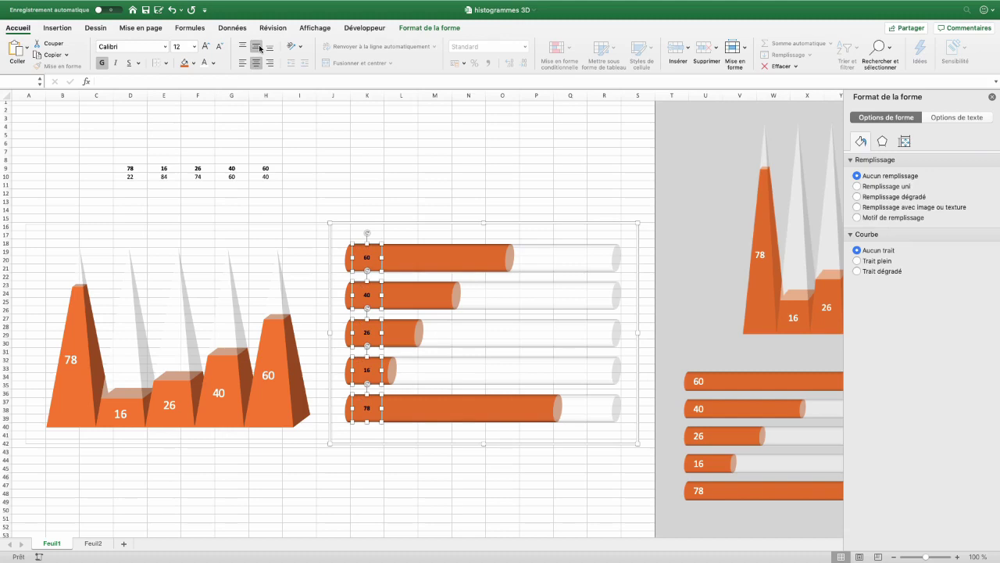
{"action": "left_click", "coordinate": [204, 62]}
{"action": "left_click", "coordinate": [203, 46]}
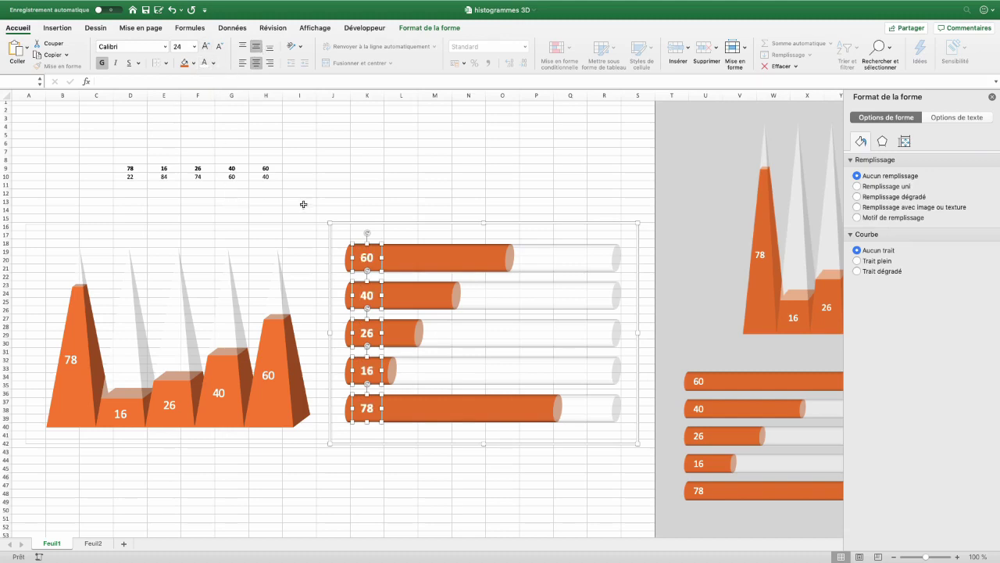
{"action": "left_click", "coordinate": [302, 204]}
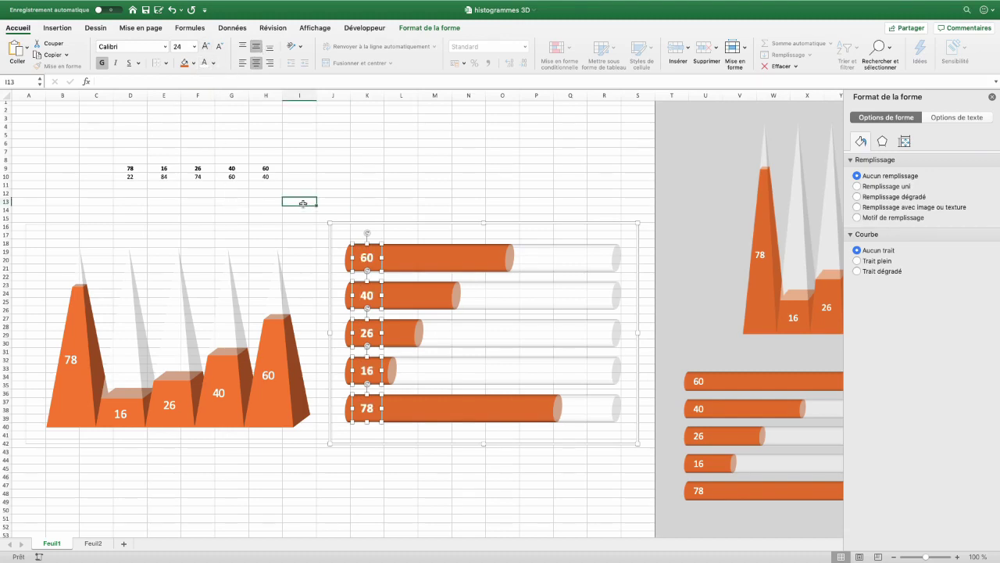
Enter 80 in cell H9, then move to the Feuil2 sheet.
{"action": "left_click", "coordinate": [266, 168]}
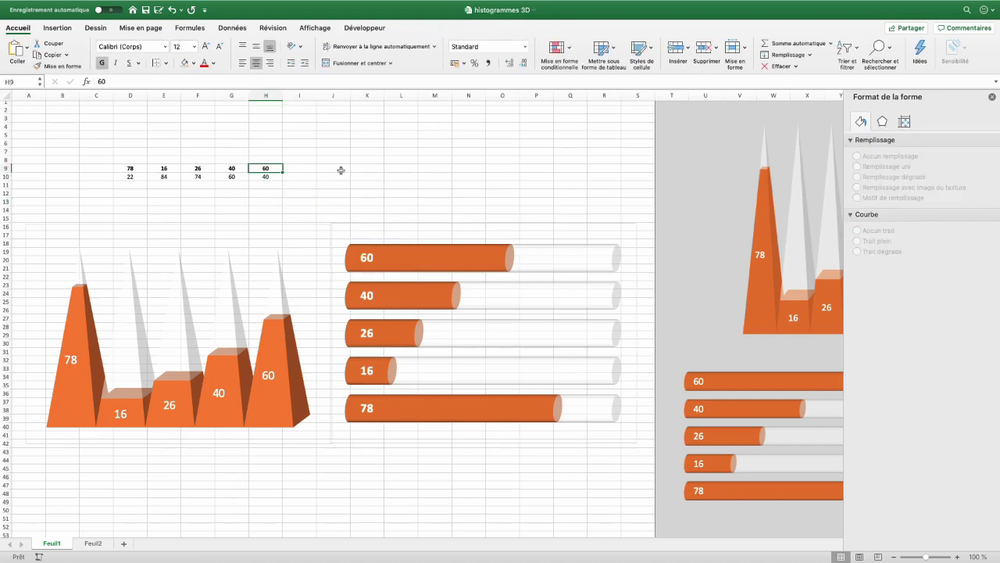
{"action": "type", "text": "80"}
{"action": "key", "text": "Return"}
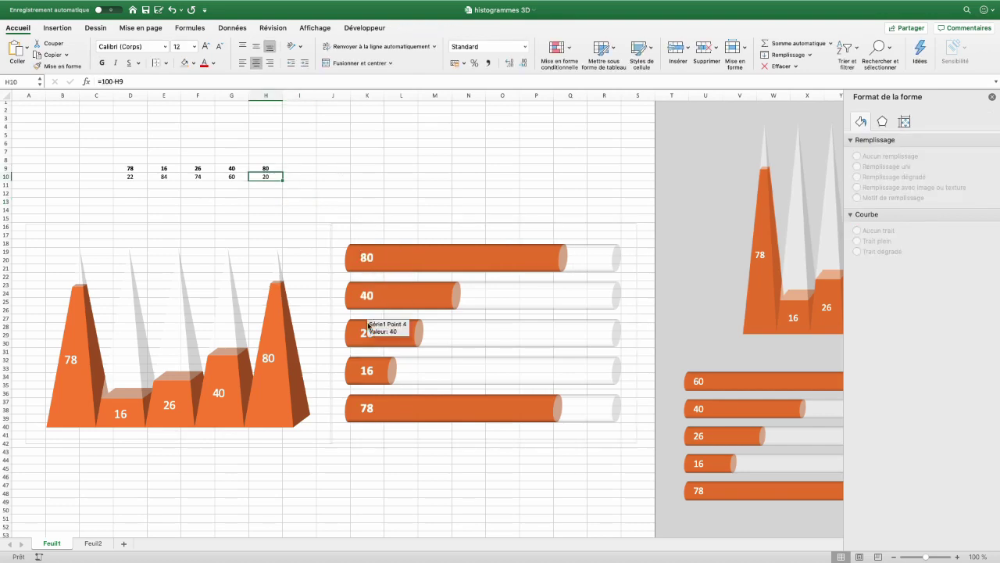
{"action": "key", "text": "ctrl+Page_Down"}
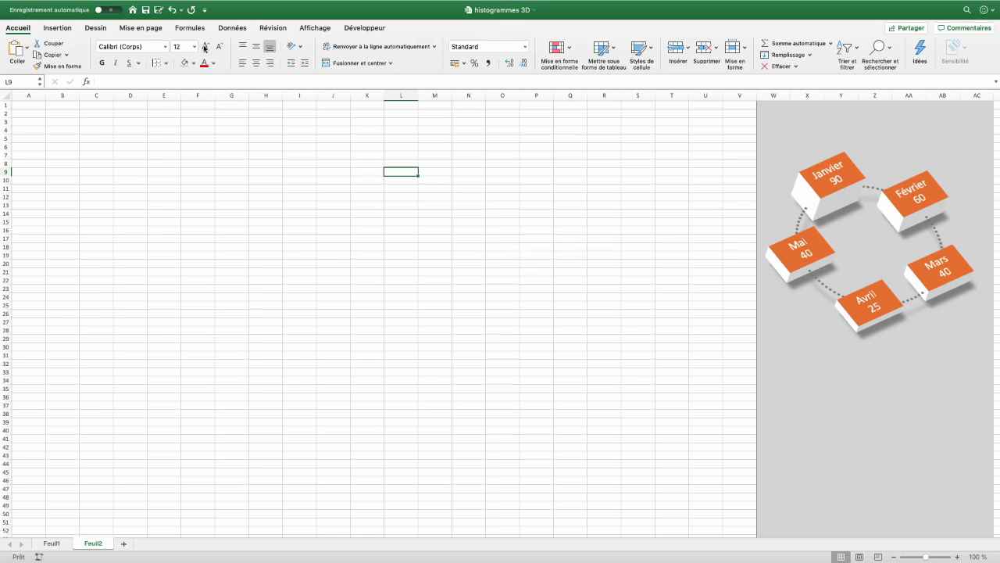
Insert a basic Cycle SmartArt diagram on Feuil2.
{"action": "left_click", "coordinate": [54, 30]}
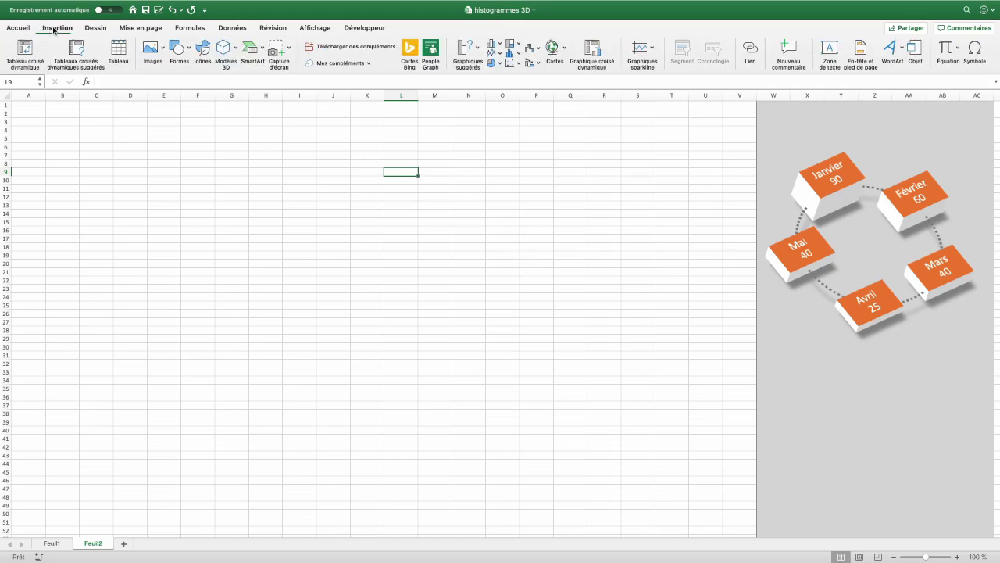
{"action": "left_click", "coordinate": [261, 50]}
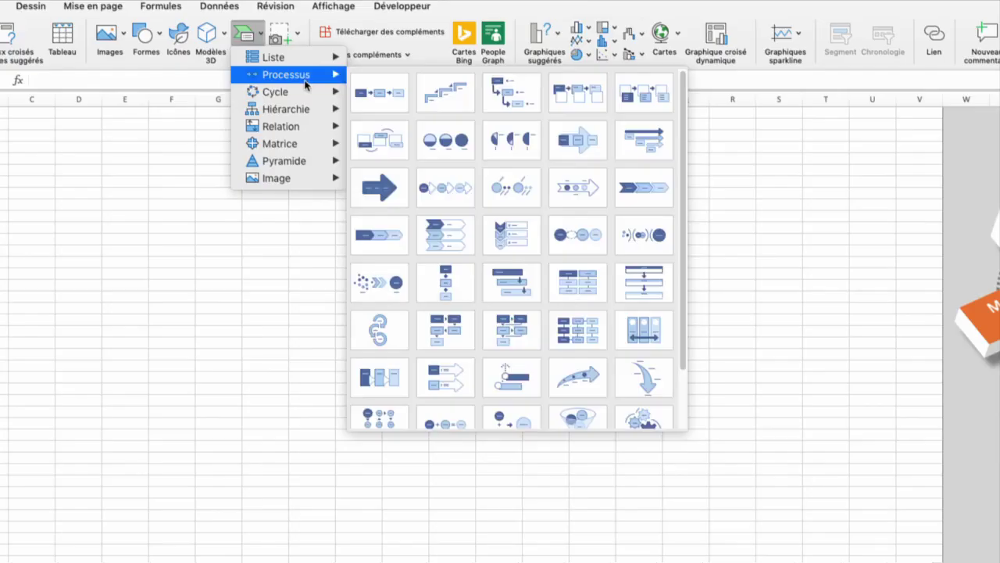
{"action": "mouse_move", "coordinate": [275, 91]}
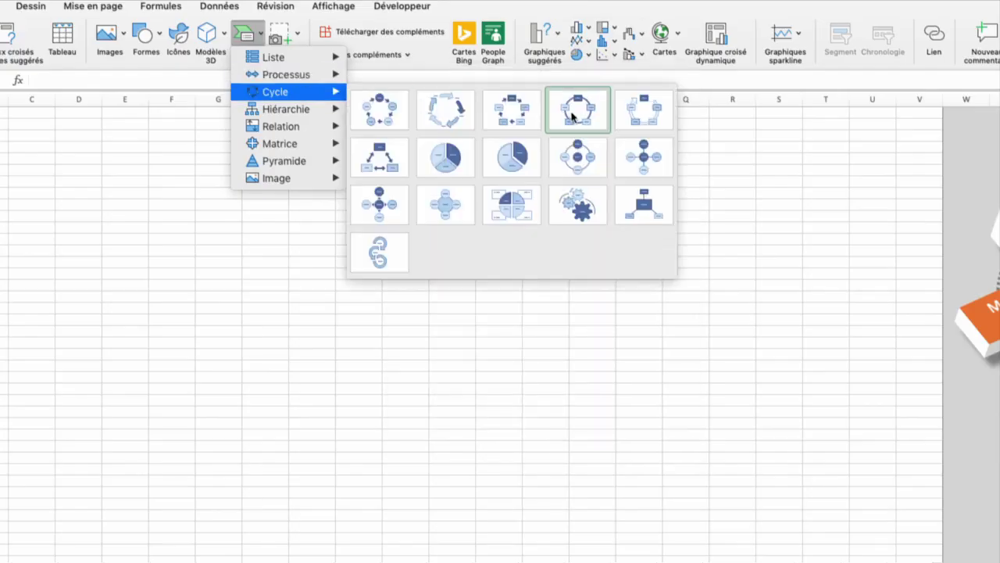
{"action": "left_click", "coordinate": [572, 116]}
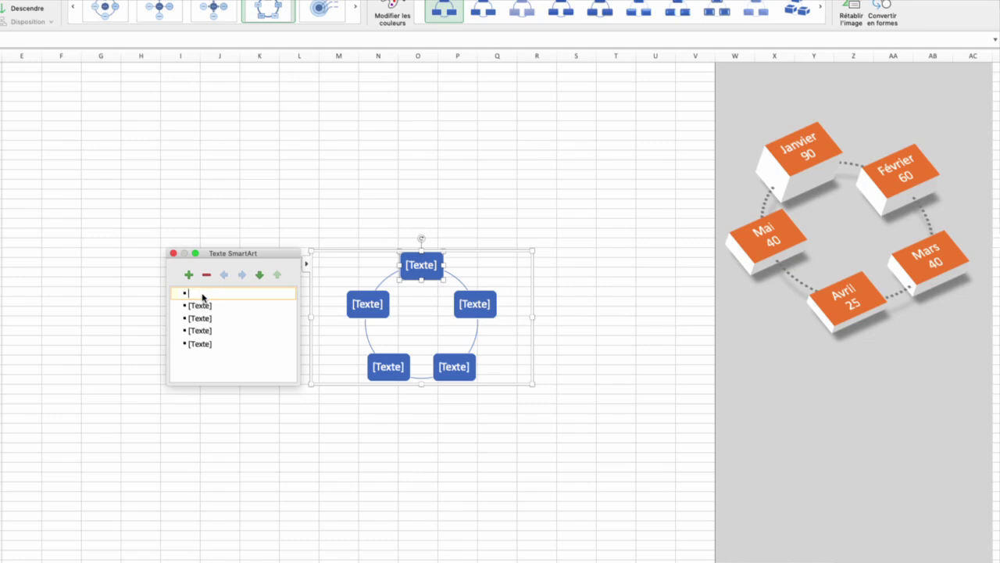
Label the first cycle items 'Janvier' and 'Février' with '60' on a second line.
{"action": "type", "text": "Janvier"}
{"action": "key", "text": "Return"}
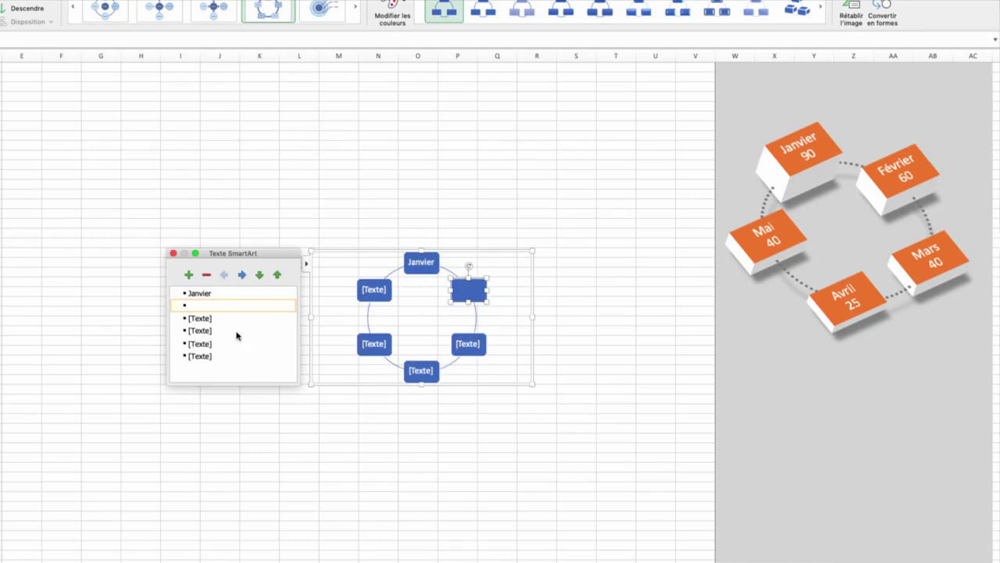
{"action": "key", "text": "BackSpace"}
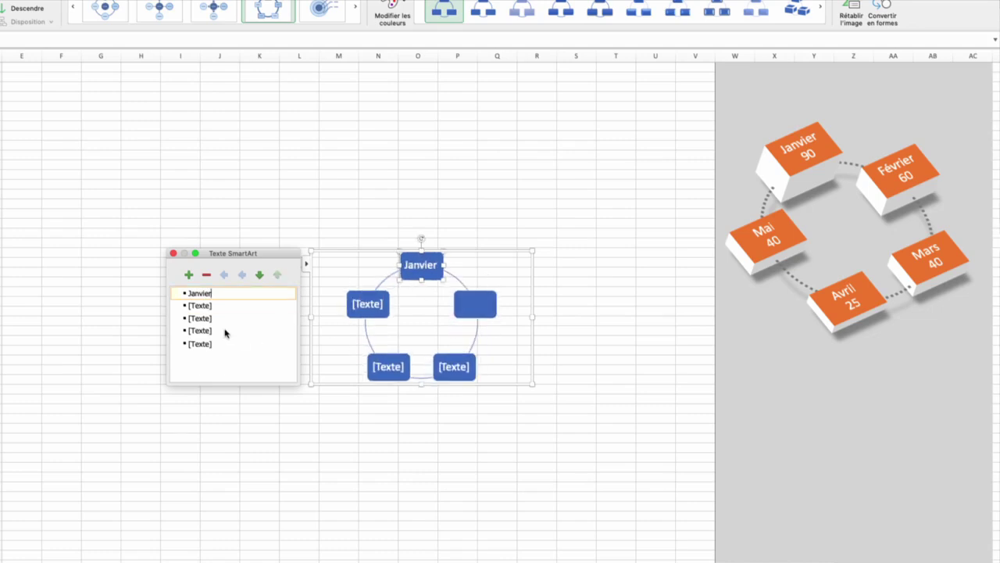
{"action": "key", "text": "shift+Return"}
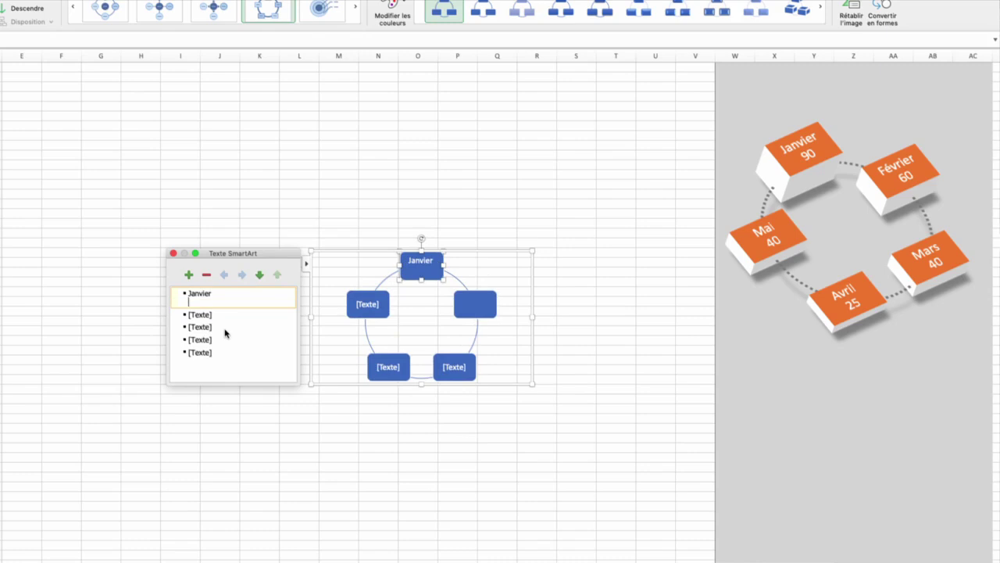
{"action": "type", "text": "90"}
{"action": "left_click", "coordinate": [211, 315]}
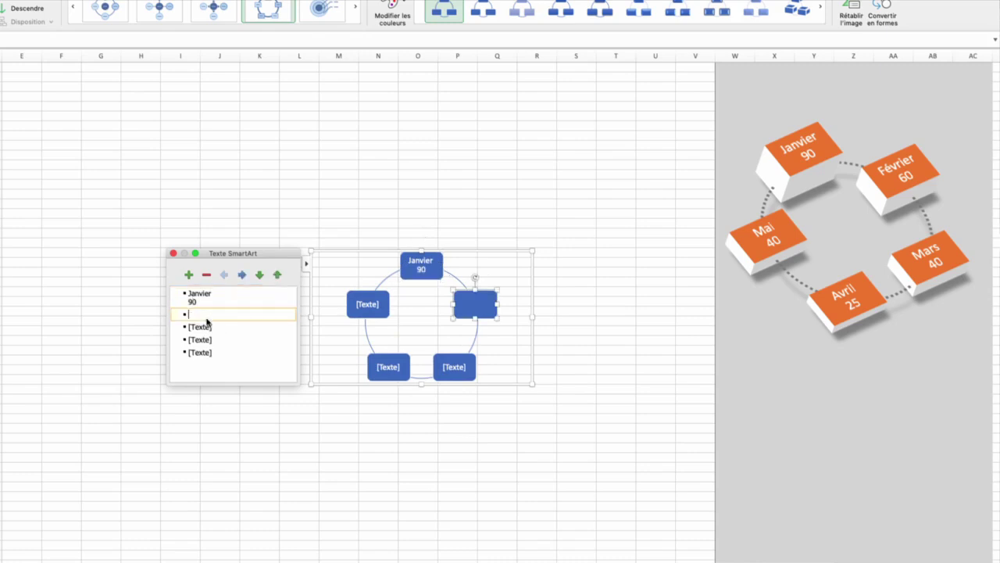
{"action": "type", "text": "Février"}
{"action": "key", "text": "shift+Return"}
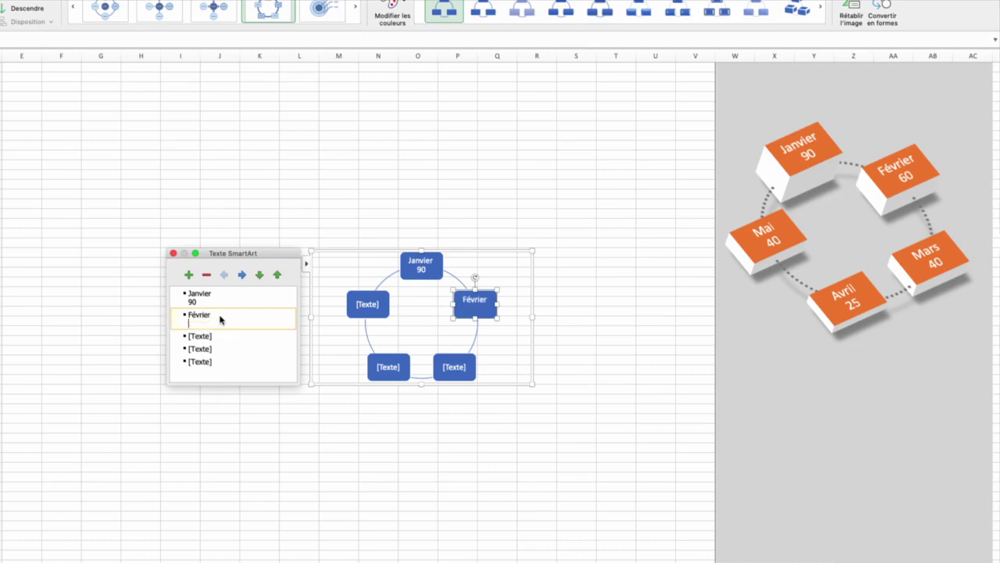
{"action": "type", "text": "60"}
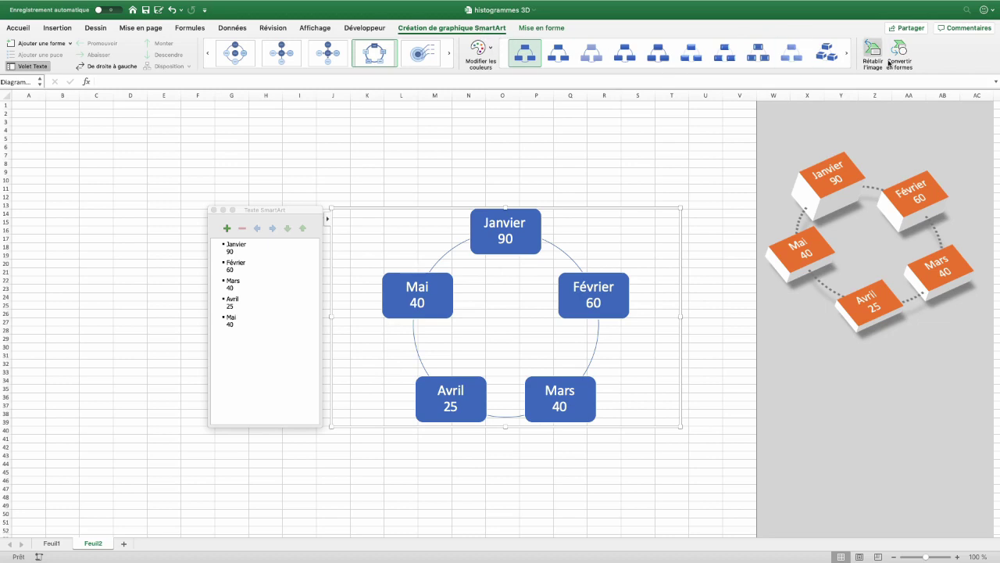
Convert the SmartArt to shapes and select the five month boxes, Janvier through Mai.
{"action": "left_click", "coordinate": [903, 53]}
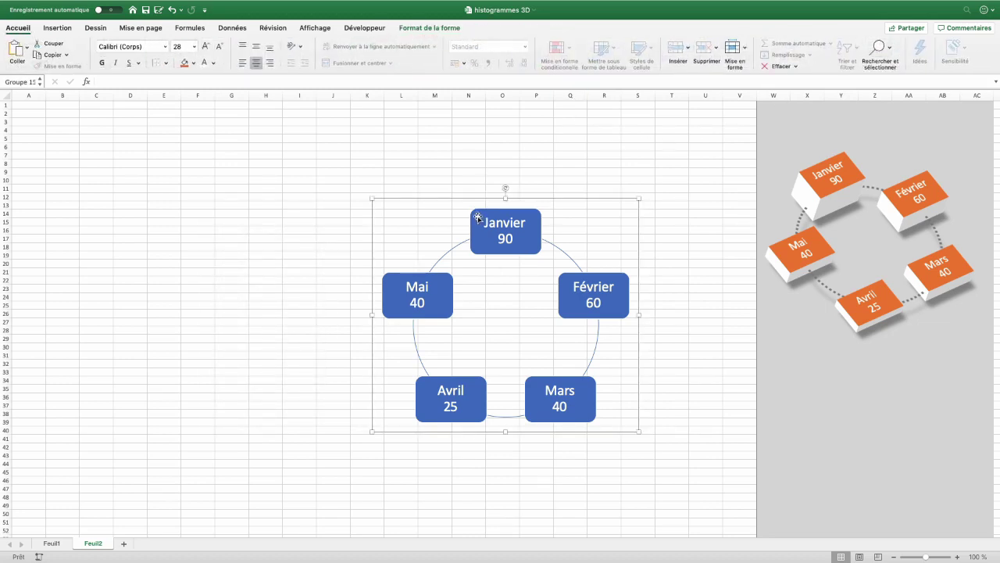
{"action": "left_click", "coordinate": [477, 218]}
{"action": "left_click", "coordinate": [577, 283], "text": "shift"}
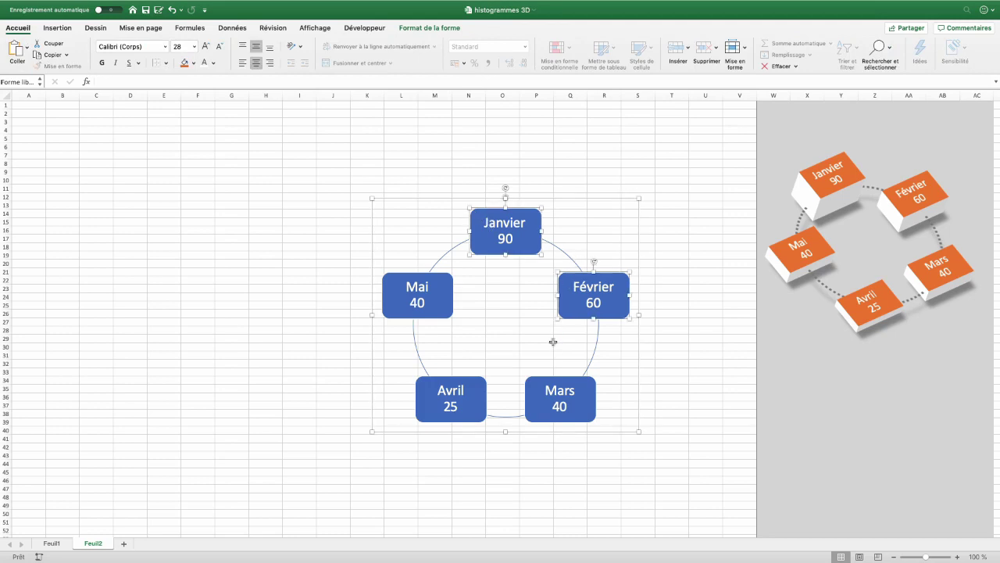
{"action": "left_click", "coordinate": [540, 385], "text": "shift"}
{"action": "left_click", "coordinate": [482, 386], "text": "shift"}
{"action": "left_click", "coordinate": [439, 287], "text": "shift"}
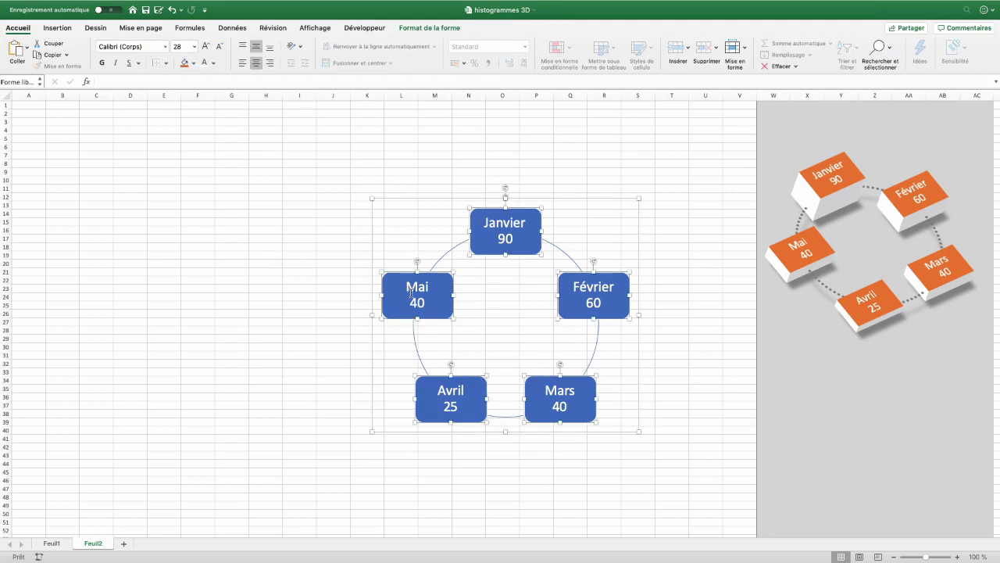
Change the five selected month boxes into plain Rectangle shapes.
{"action": "left_click", "coordinate": [429, 33]}
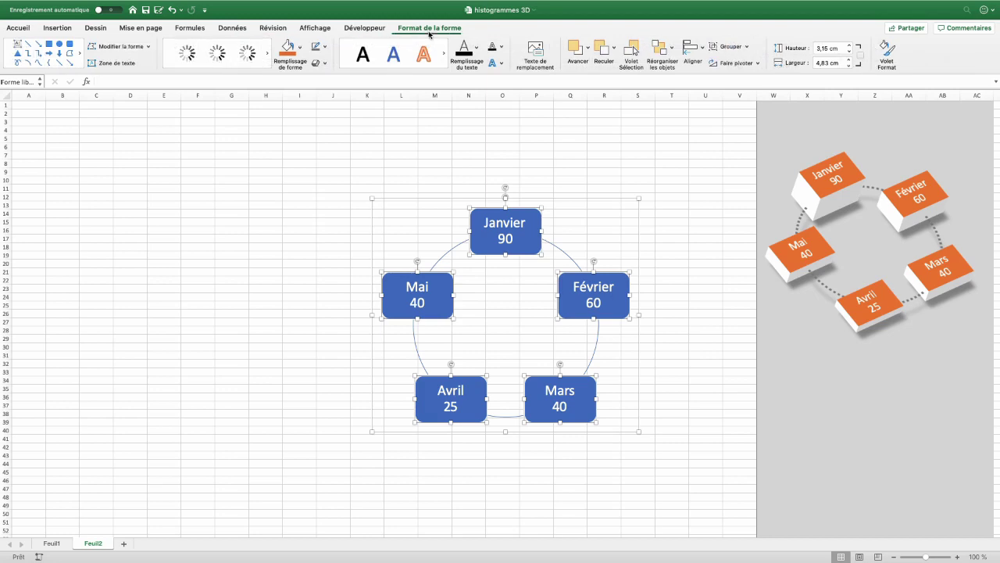
{"action": "left_click", "coordinate": [137, 47]}
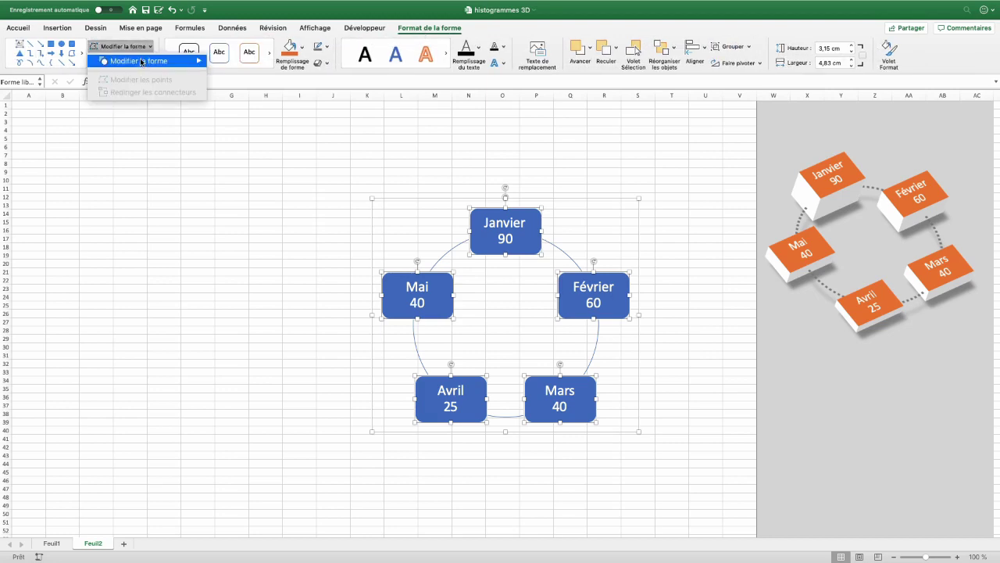
{"action": "mouse_move", "coordinate": [139, 61]}
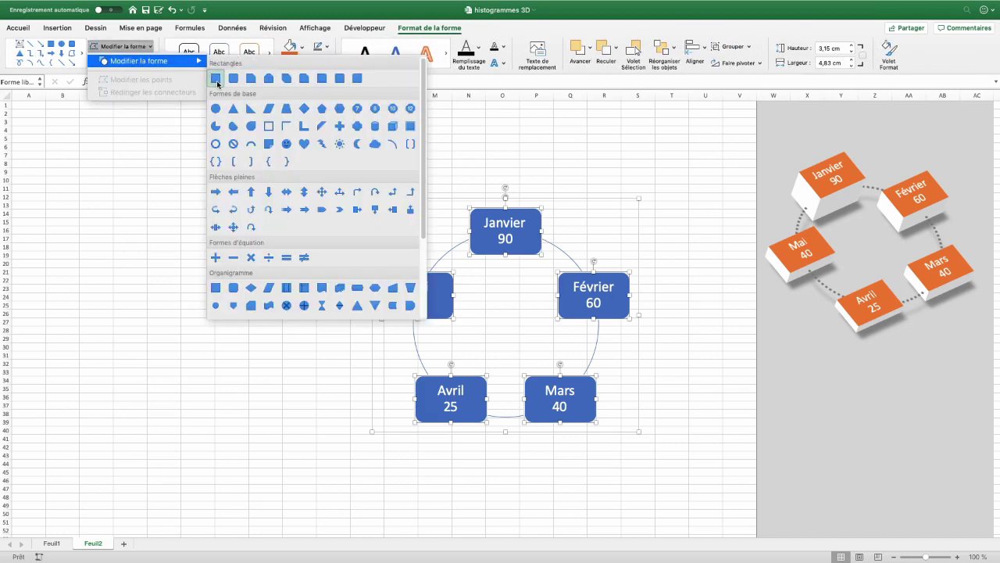
{"action": "left_click", "coordinate": [216, 80]}
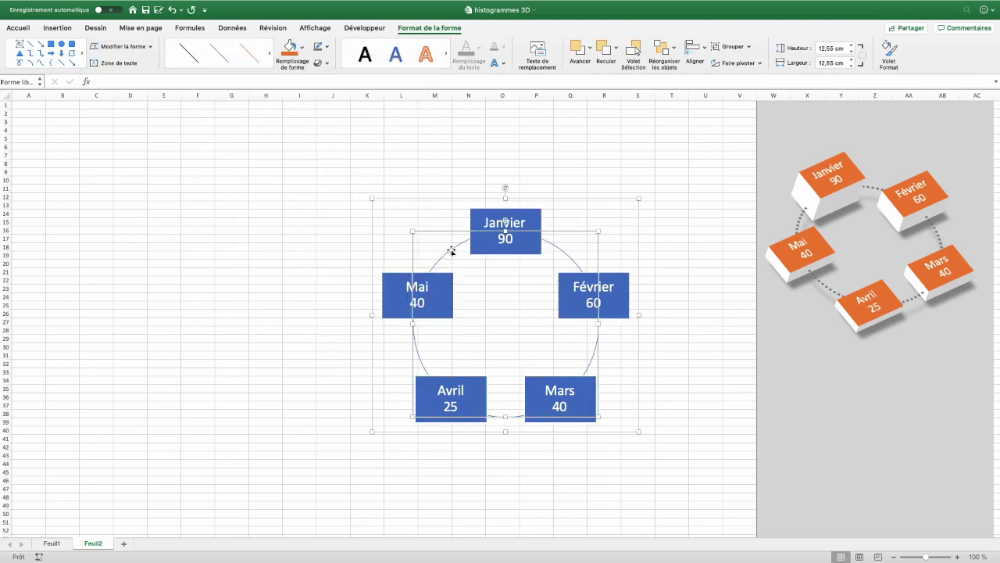
{"action": "left_click_drag", "start_coordinate": [452, 250], "coordinate": [436, 243]}
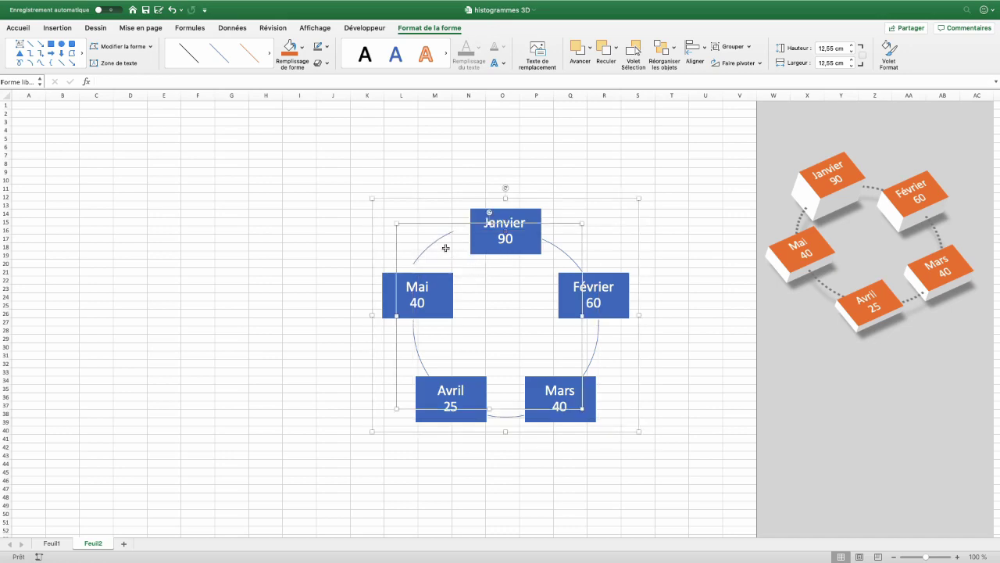
{"action": "key", "text": "ctrl+z"}
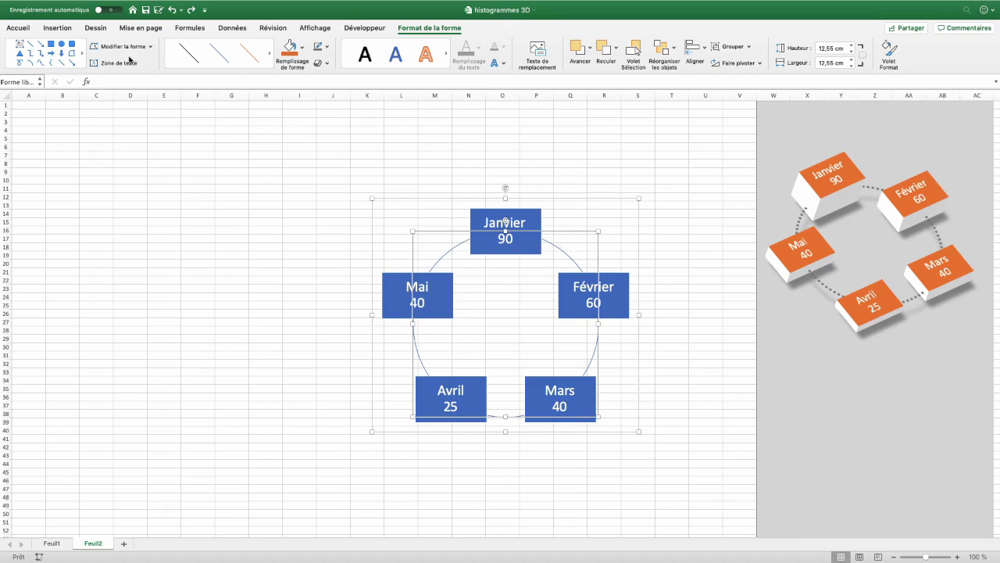
{"action": "left_click", "coordinate": [25, 31]}
{"action": "left_click", "coordinate": [878, 51]}
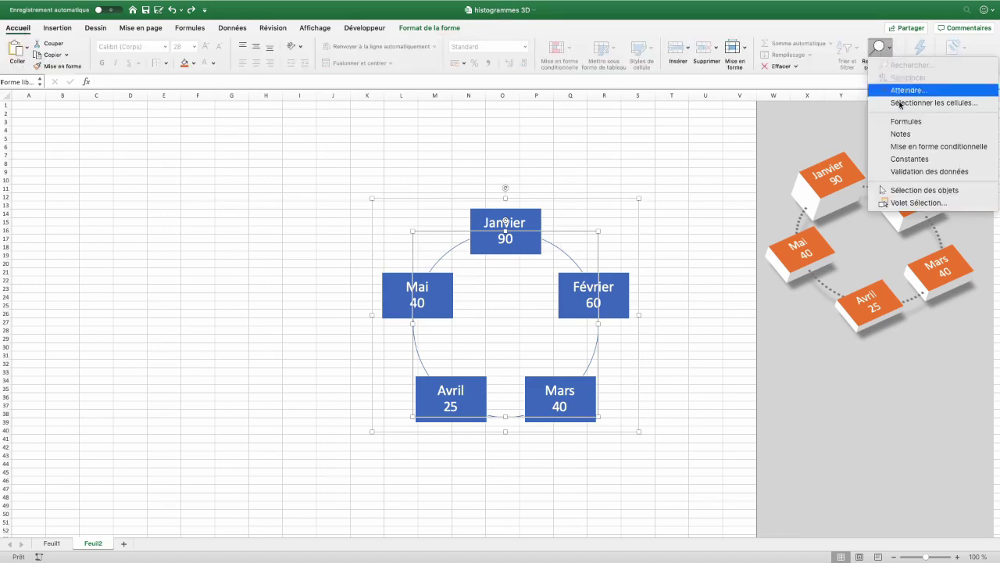
Open the Selection pane and make all the circle's arc pieces visible.
{"action": "left_click", "coordinate": [905, 207]}
{"action": "left_click", "coordinate": [982, 142]}
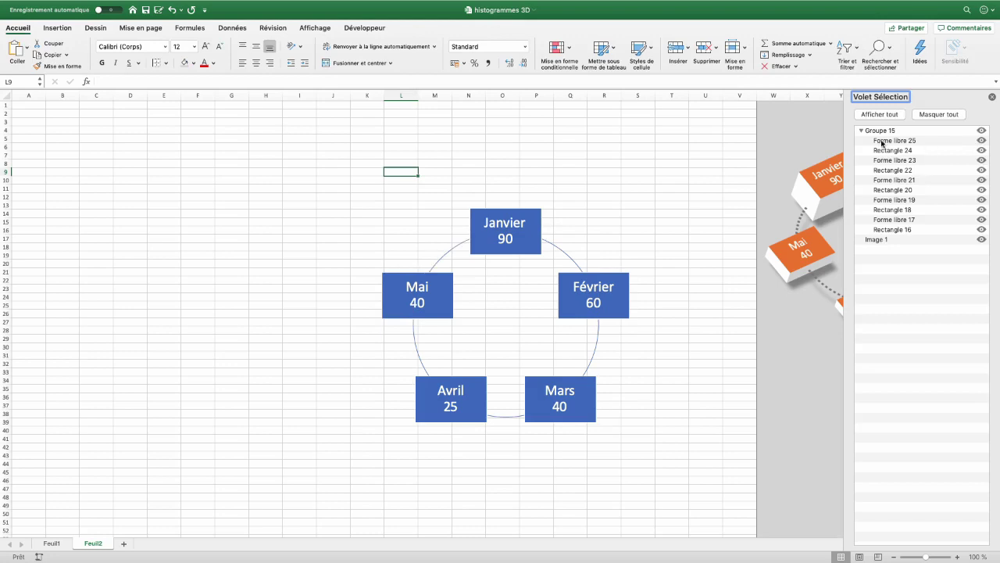
{"action": "left_click", "coordinate": [983, 142]}
{"action": "left_click", "coordinate": [983, 142]}
{"action": "left_click", "coordinate": [982, 201]}
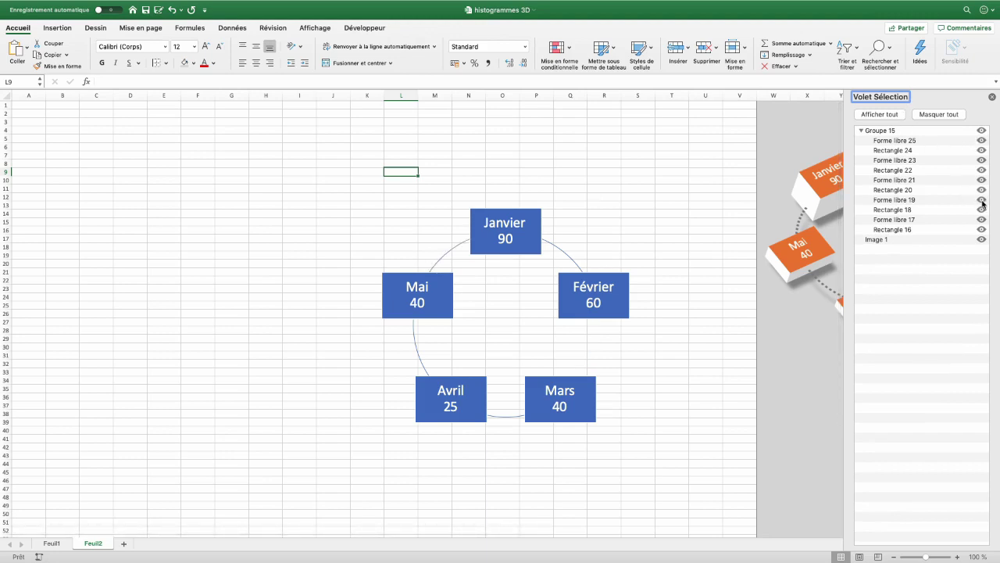
Select the five arcs Forme libre 25, 17, 19, 23 and 21 together.
{"action": "left_click", "coordinate": [906, 142]}
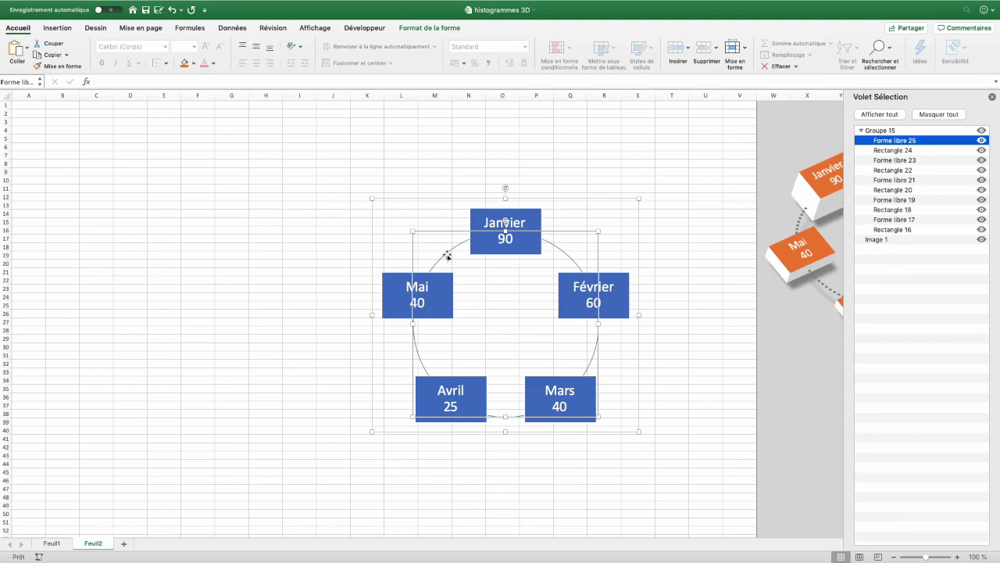
{"action": "left_click", "coordinate": [567, 256]}
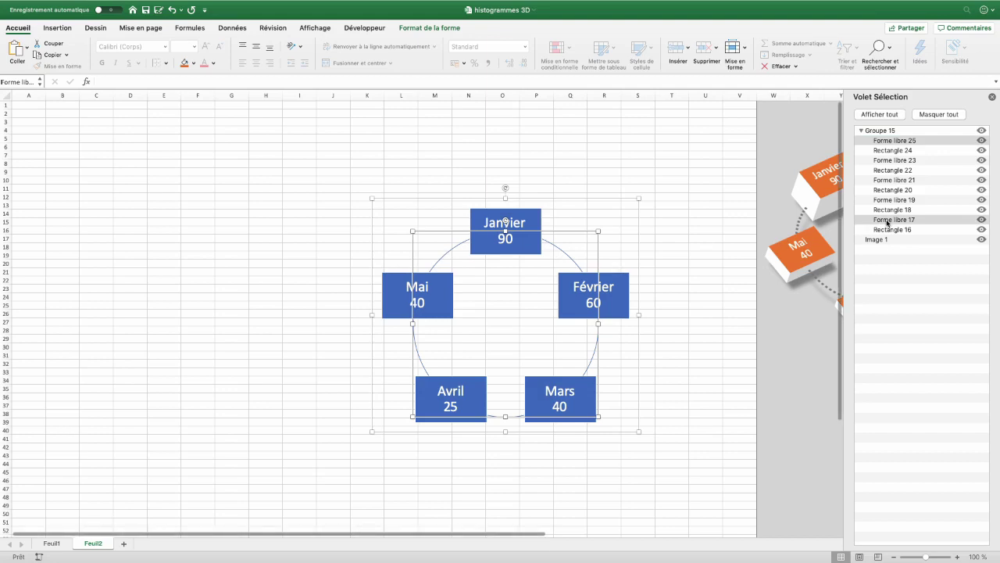
{"action": "left_click", "coordinate": [599, 368], "text": "shift"}
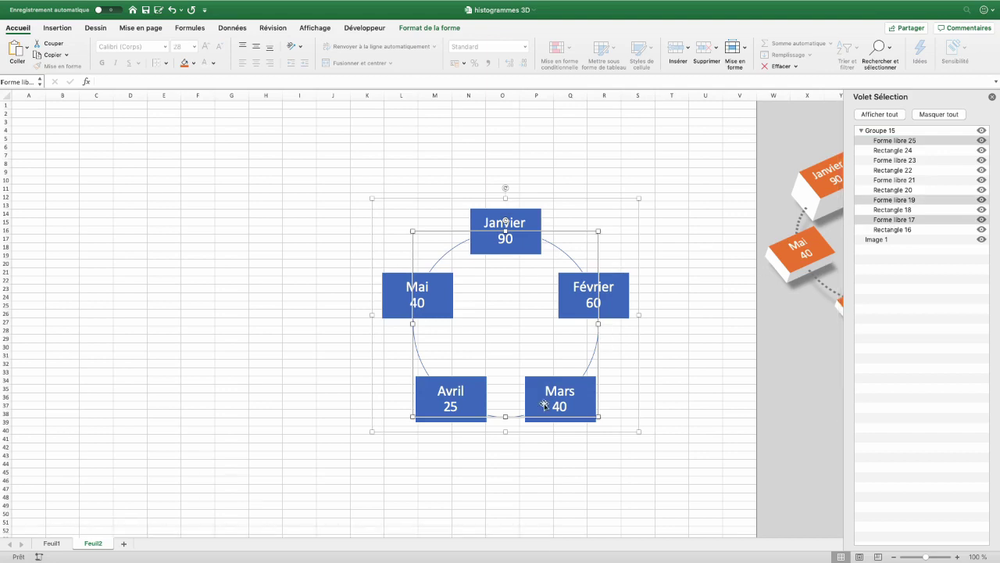
{"action": "left_click", "coordinate": [495, 420], "text": "shift"}
{"action": "left_click", "coordinate": [440, 265], "text": "shift"}
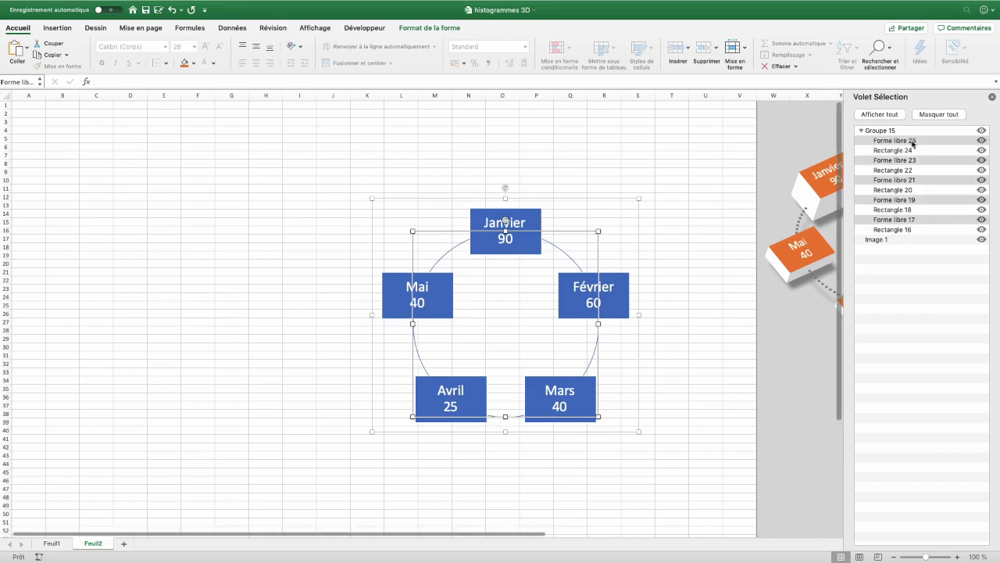
{"action": "left_click", "coordinate": [437, 30]}
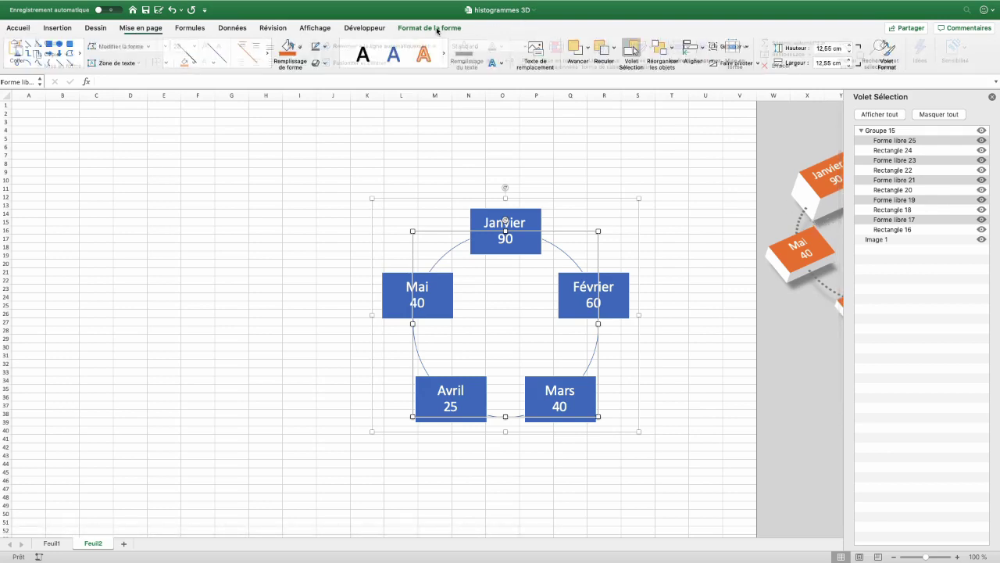
Give the arc outlines a grey colour, 6 pt weight and a dotted dash style.
{"action": "left_click", "coordinate": [328, 49]}
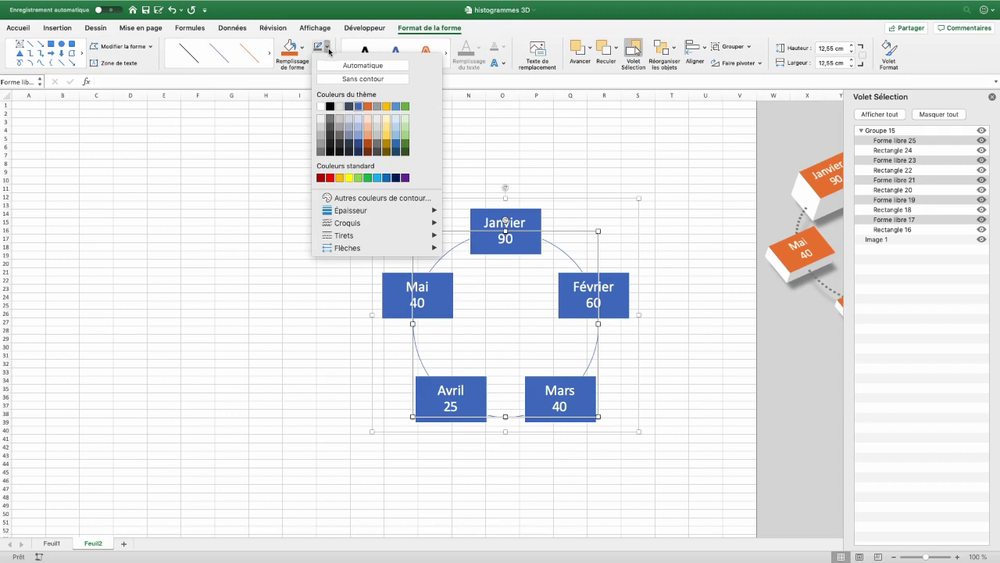
{"action": "left_click", "coordinate": [333, 121]}
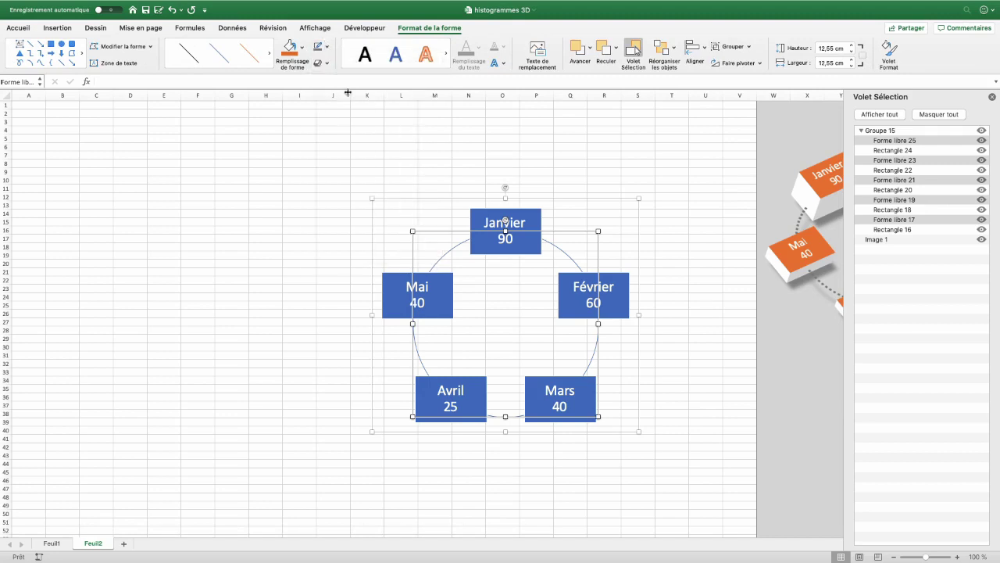
{"action": "left_click", "coordinate": [327, 47]}
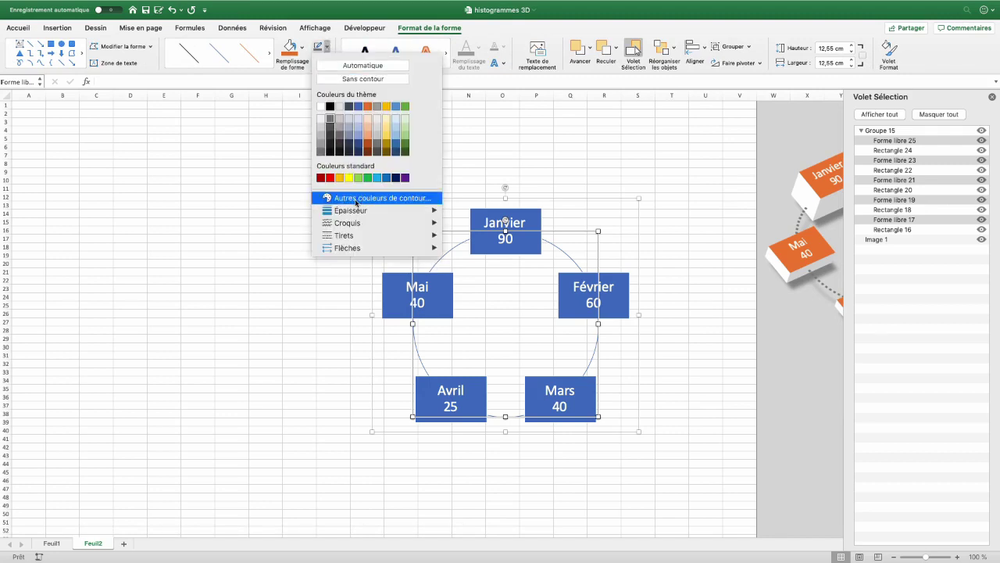
{"action": "mouse_move", "coordinate": [350, 211]}
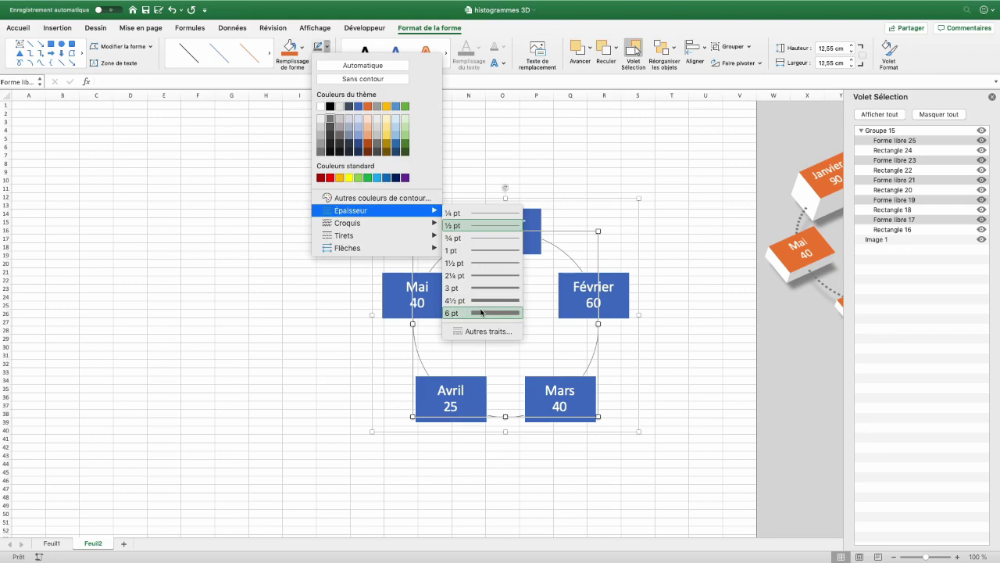
{"action": "left_click", "coordinate": [481, 312]}
{"action": "left_click", "coordinate": [327, 46]}
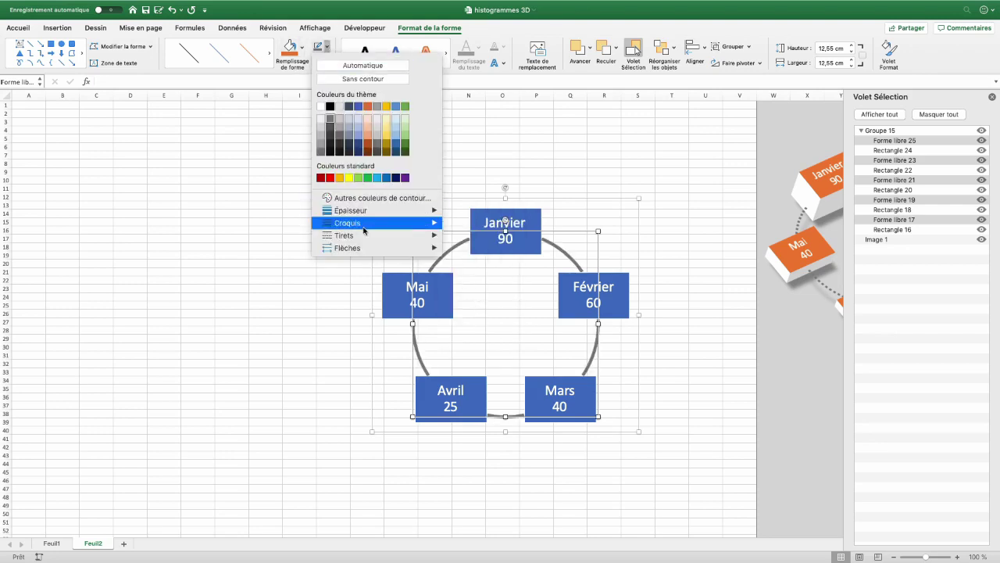
{"action": "mouse_move", "coordinate": [344, 235]}
{"action": "left_click", "coordinate": [478, 249]}
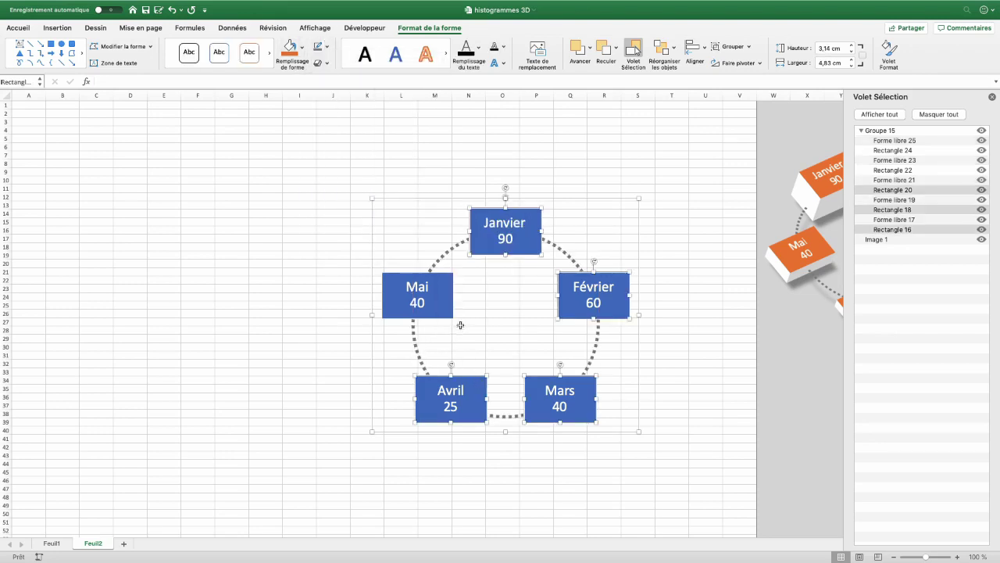
Fill the month rectangles orange and remove their outline.
{"action": "left_click", "coordinate": [290, 49]}
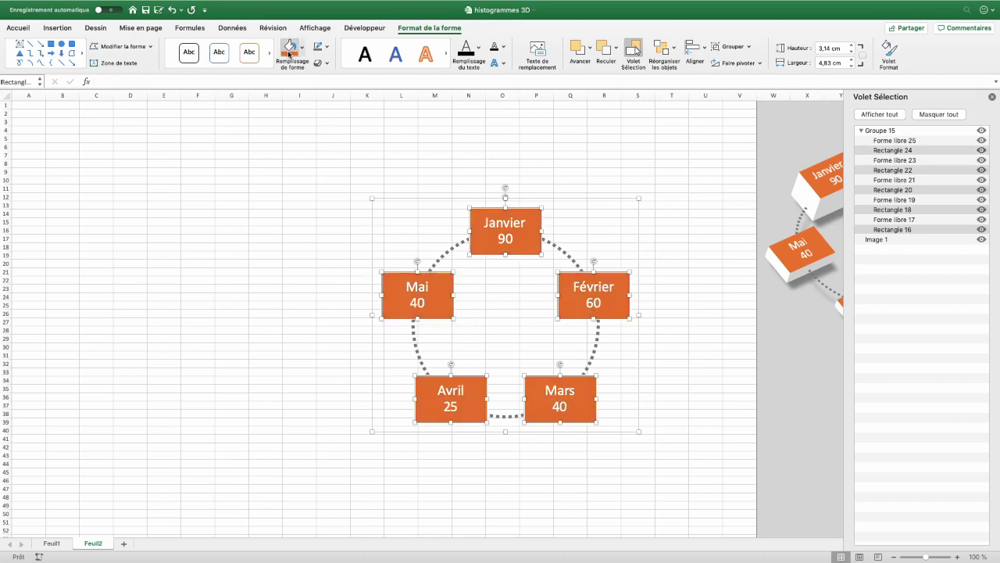
{"action": "left_click", "coordinate": [329, 47]}
{"action": "left_click", "coordinate": [344, 82]}
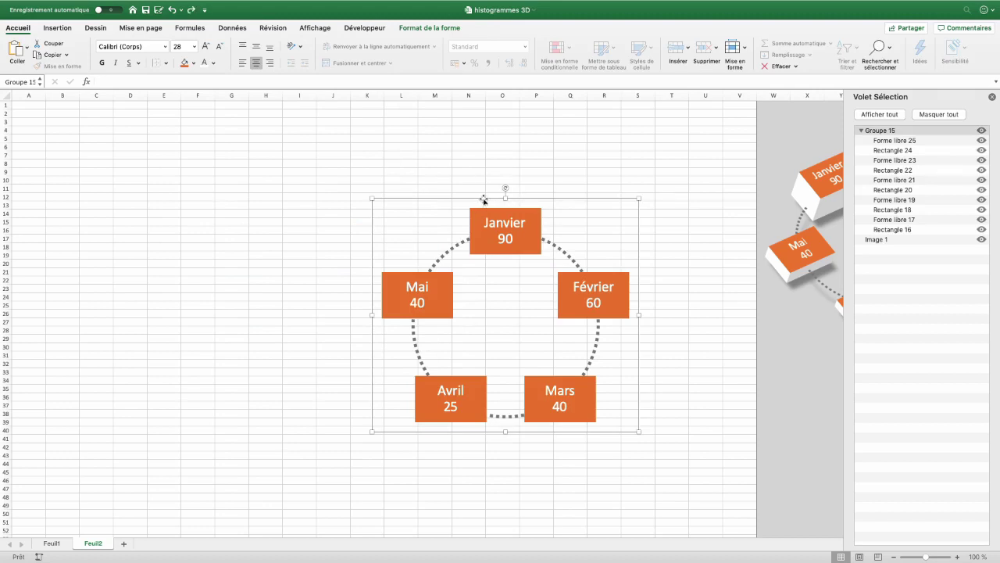
Drag the cycle diagram group to the left and close the Selection pane.
{"action": "left_click_drag", "start_coordinate": [484, 200], "coordinate": [314, 175]}
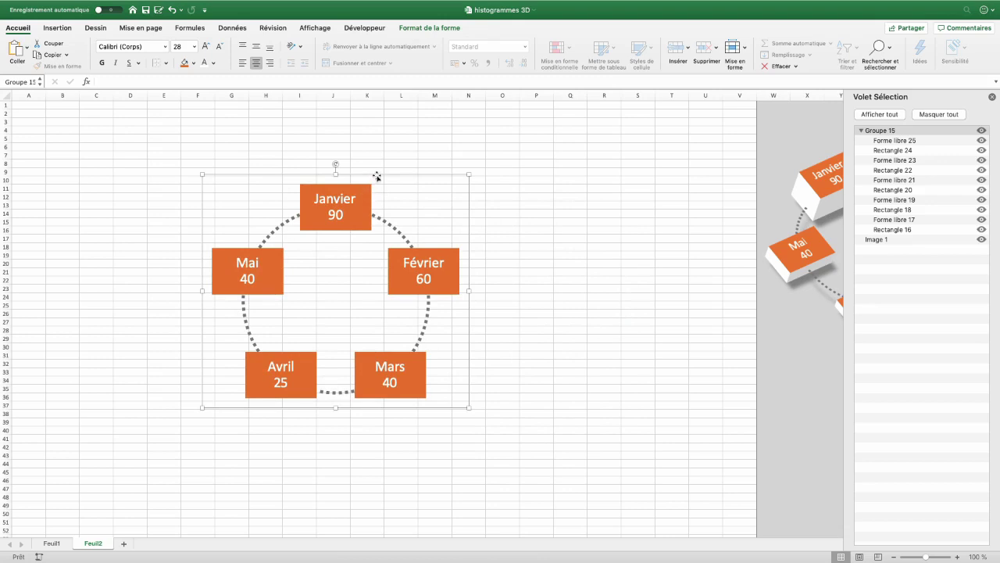
{"action": "right_click", "coordinate": [377, 176]}
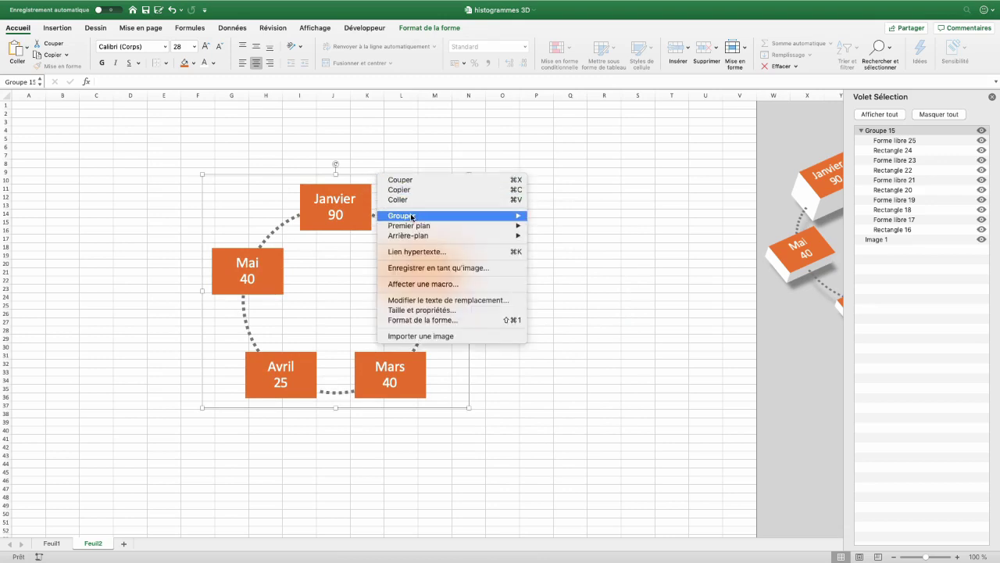
{"action": "left_click", "coordinate": [986, 103]}
{"action": "left_click", "coordinate": [991, 98]}
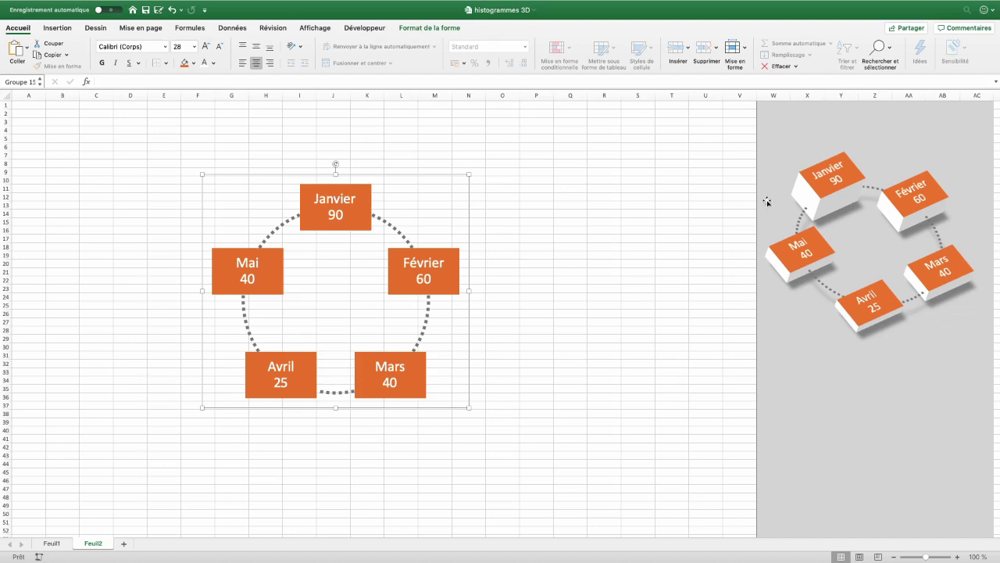
Apply an isometric 3D rotation preset to the diagram group.
{"action": "left_click", "coordinate": [421, 29]}
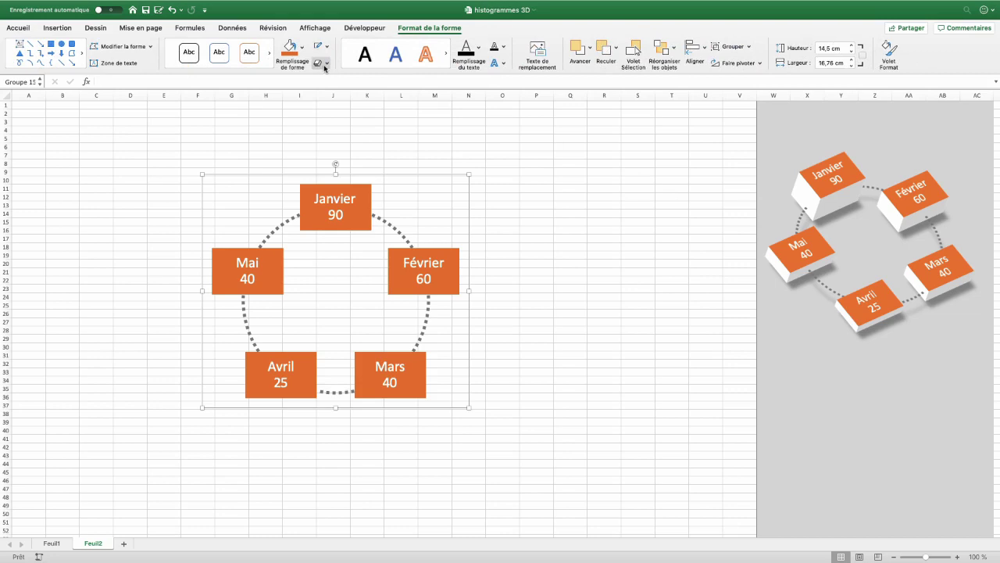
{"action": "left_click", "coordinate": [323, 64]}
{"action": "mouse_move", "coordinate": [359, 159]}
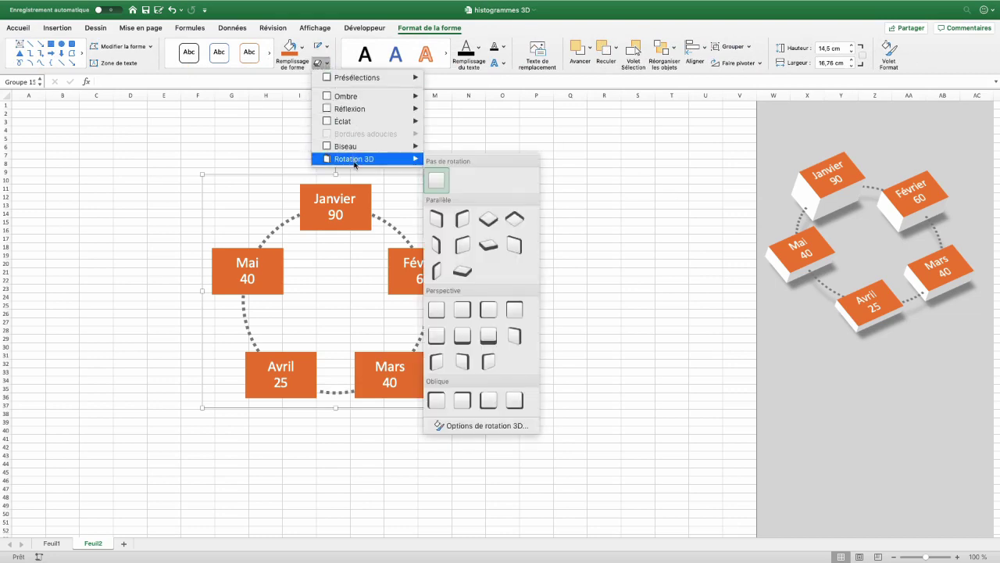
{"action": "left_click", "coordinate": [492, 225]}
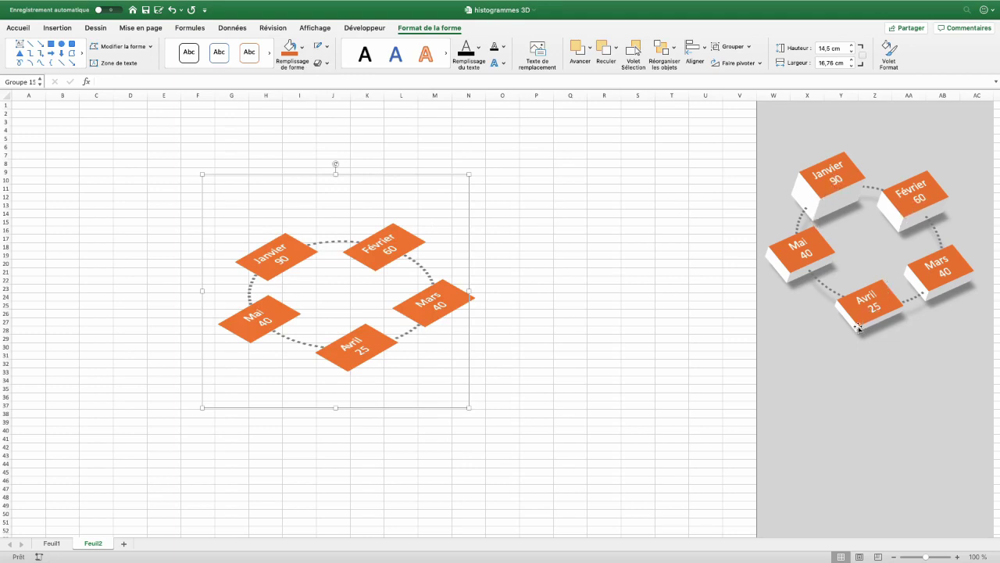
Select the Janvier tile on its own to prepare it for 3D formatting.
{"action": "left_click", "coordinate": [301, 259]}
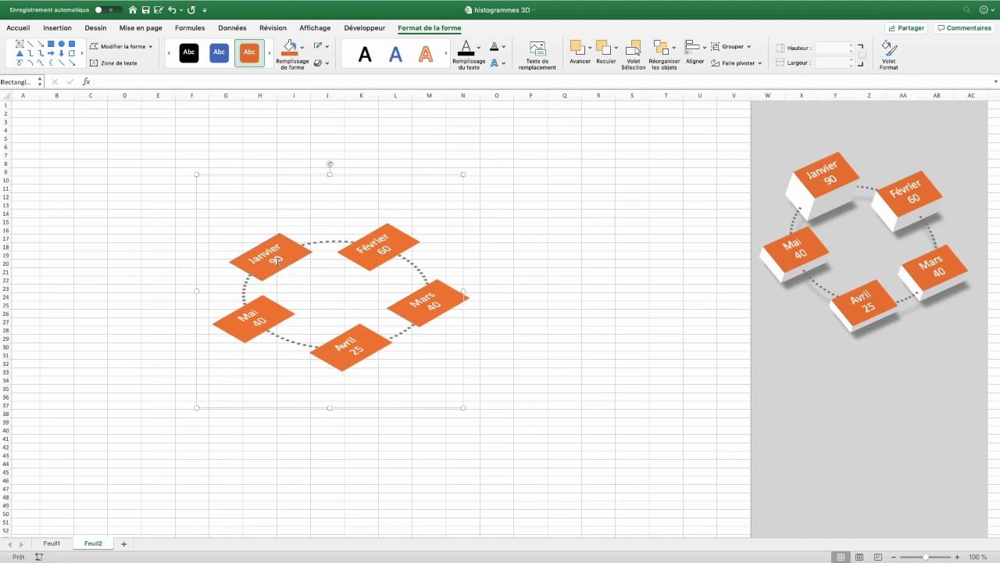
{"action": "left_click", "coordinate": [275, 256]}
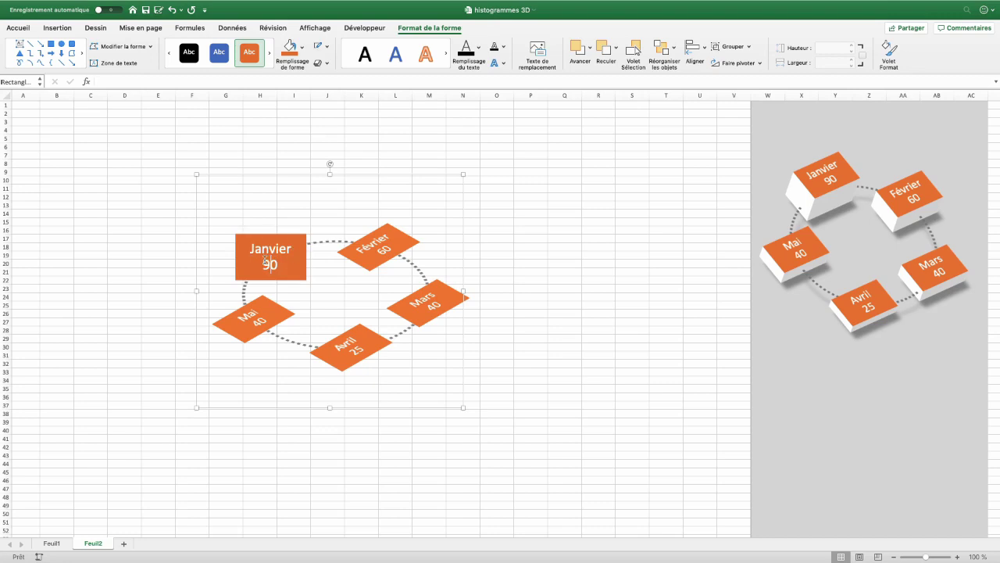
{"action": "key", "text": "Escape"}
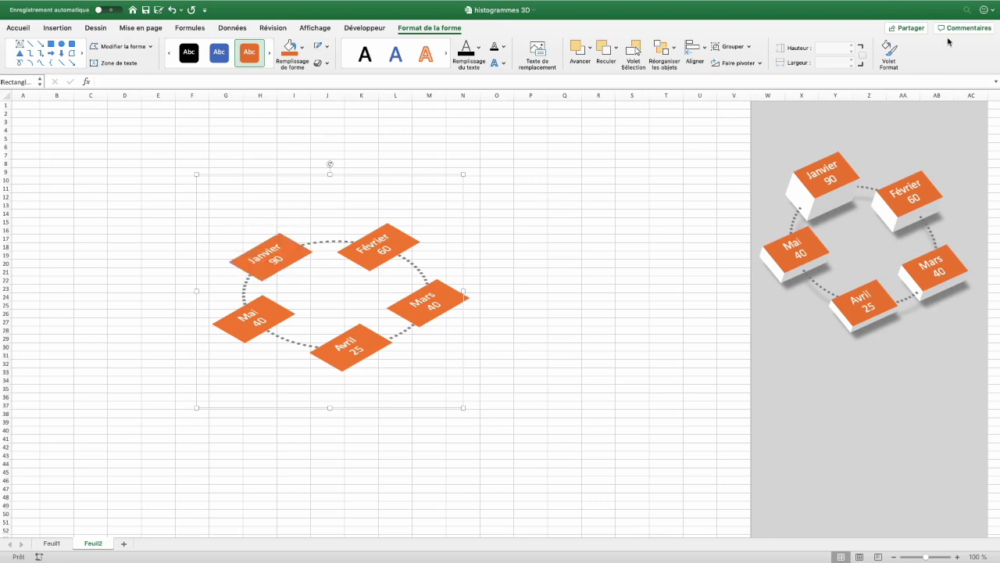
{"action": "right_click", "coordinate": [297, 262]}
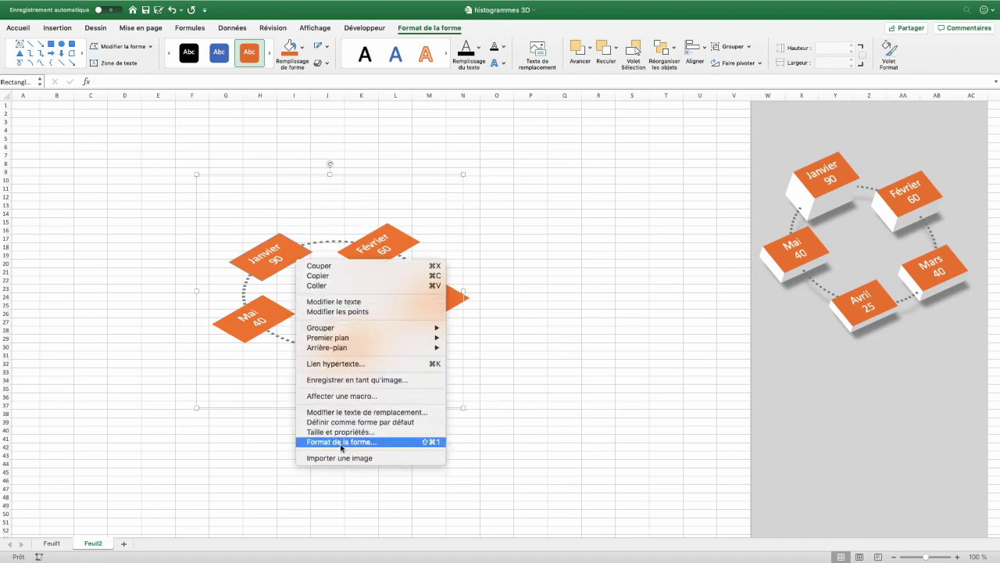
Give the Janvier tile a 90 pt depth and a 50 pt distance from the ground.
{"action": "left_click", "coordinate": [340, 442]}
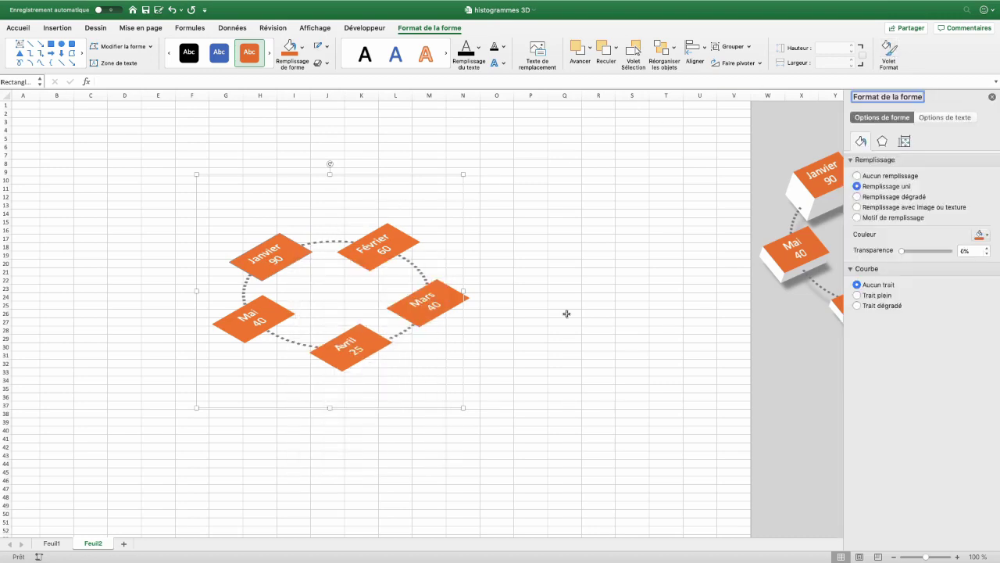
{"action": "left_click", "coordinate": [883, 143]}
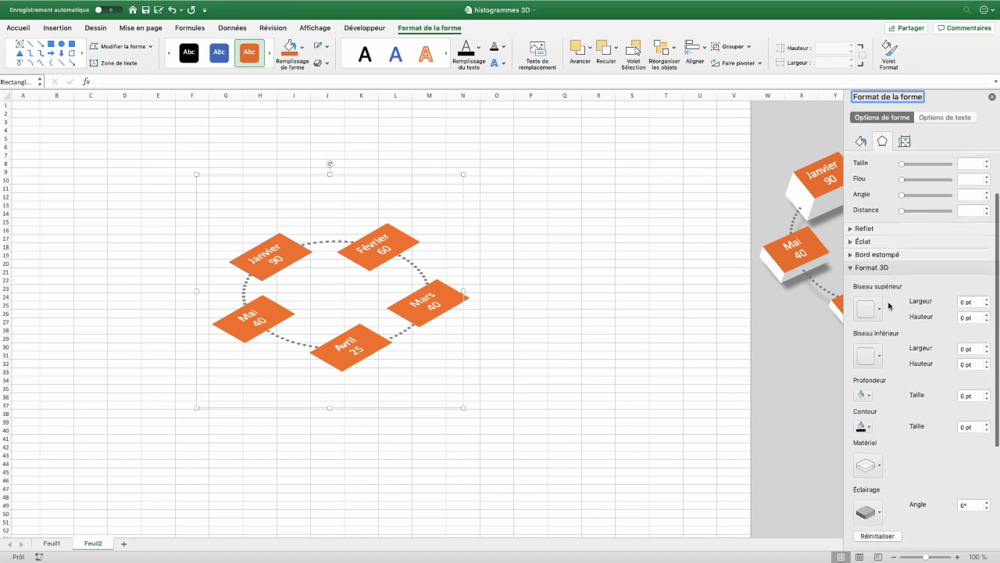
{"action": "left_click", "coordinate": [973, 336]}
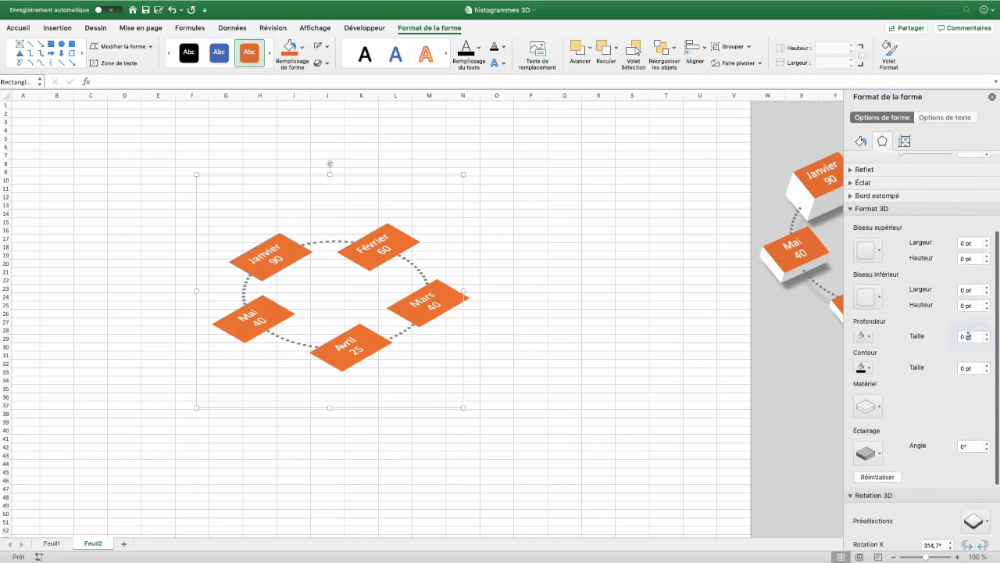
{"action": "type", "text": "90"}
{"action": "key", "text": "Return"}
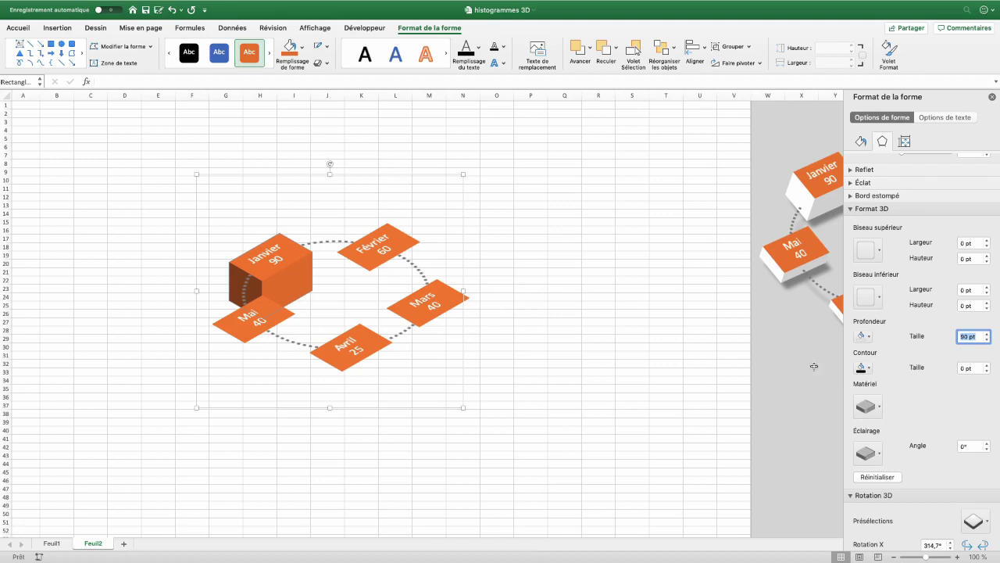
{"action": "scroll", "coordinate": [909, 395], "scroll_direction": "down", "scroll_amount": 3}
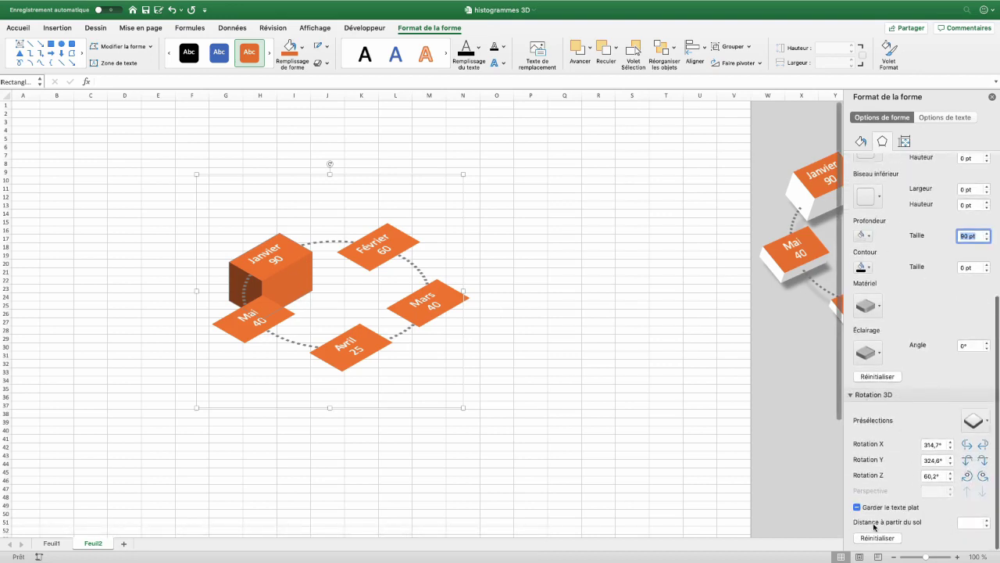
{"action": "type", "text": "90"}
{"action": "left_click", "coordinate": [962, 522]}
{"action": "type", "text": "50"}
{"action": "key", "text": "Return"}
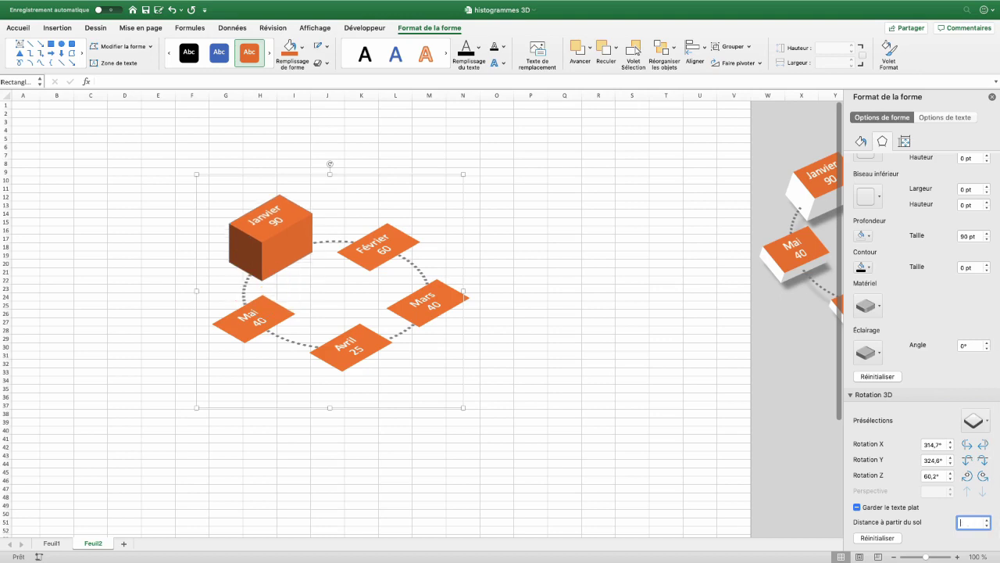
Set Février's depth to 60 pt and Mars's to 40 pt, lifting Mars off the ground.
{"action": "left_click", "coordinate": [411, 245]}
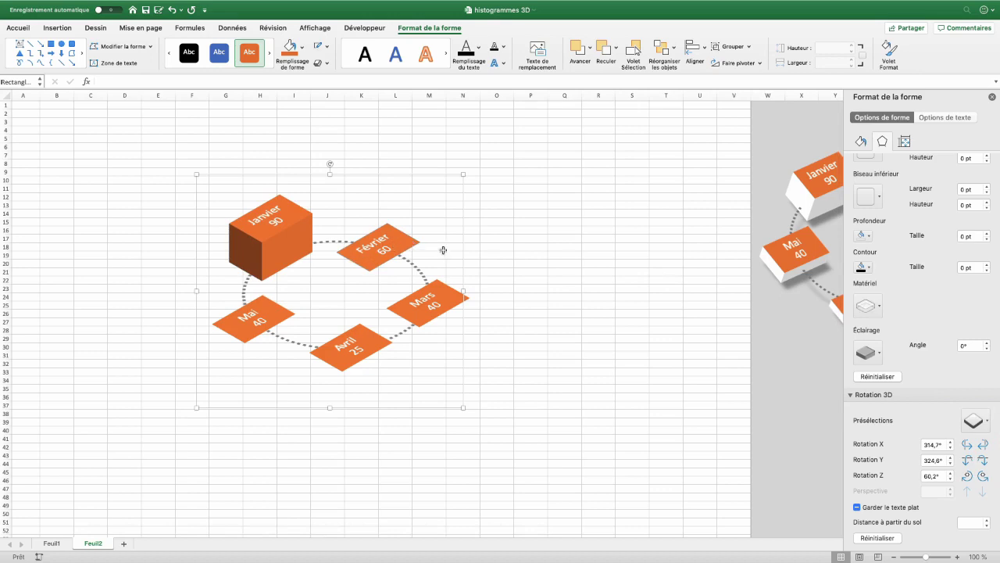
{"action": "left_click", "coordinate": [970, 523]}
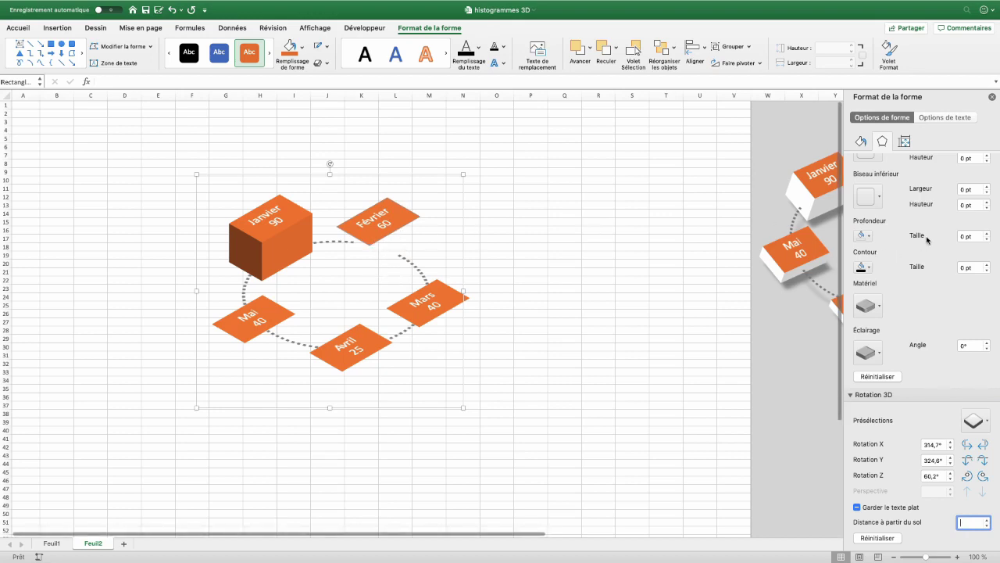
{"action": "left_click", "coordinate": [973, 232]}
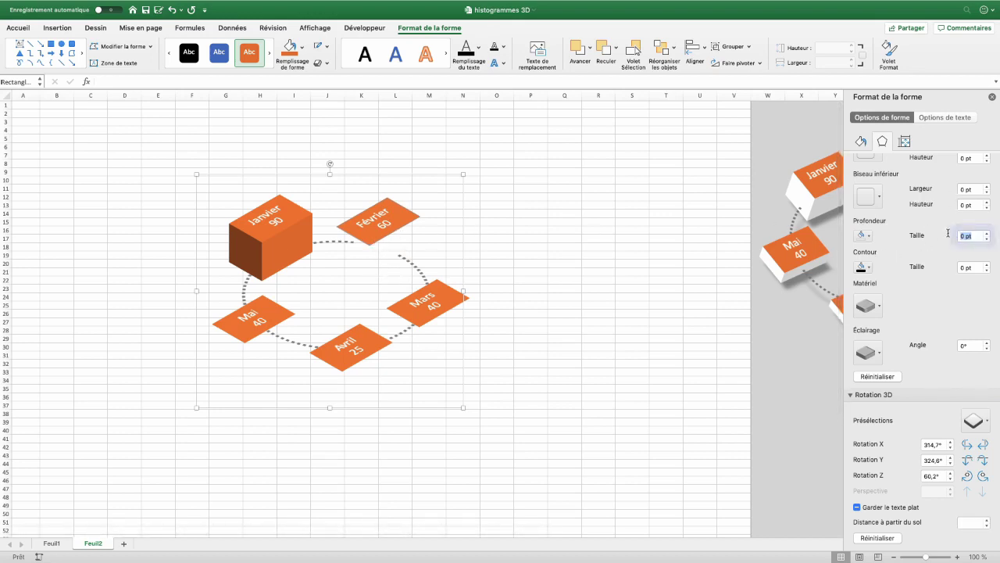
{"action": "type", "text": "60"}
{"action": "key", "text": "Return"}
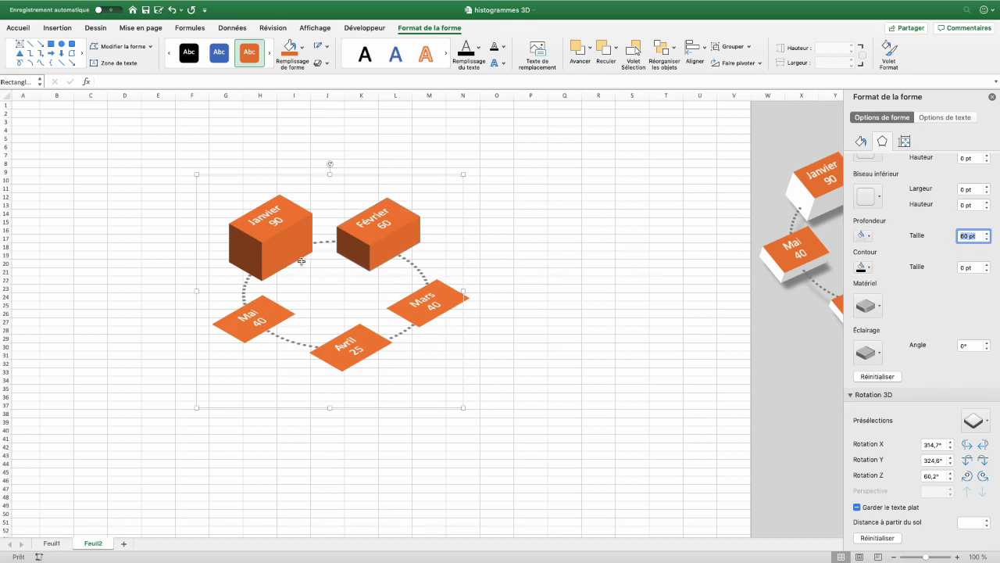
{"action": "left_click", "coordinate": [412, 314]}
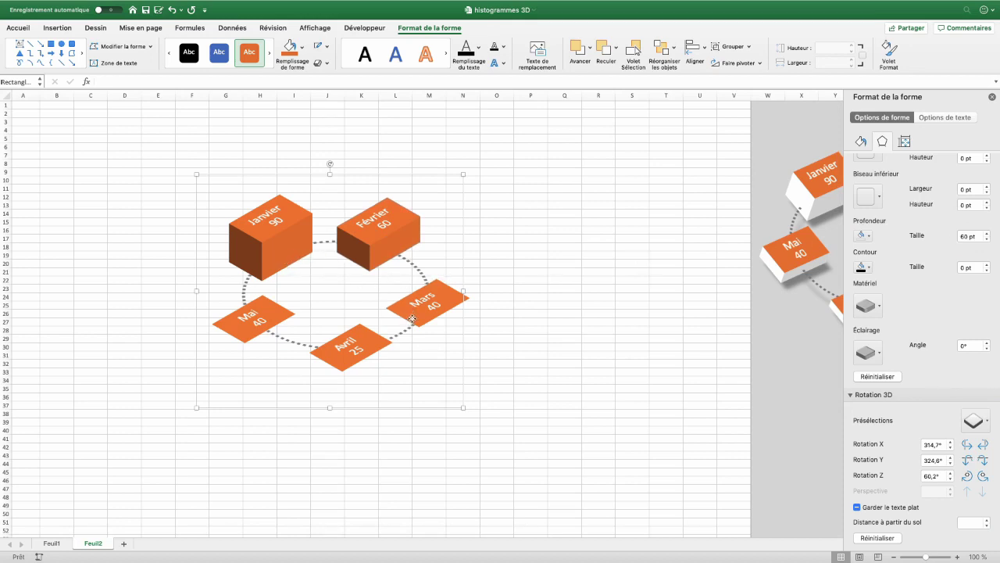
{"action": "left_click", "coordinate": [977, 238]}
{"action": "type", "text": "40"}
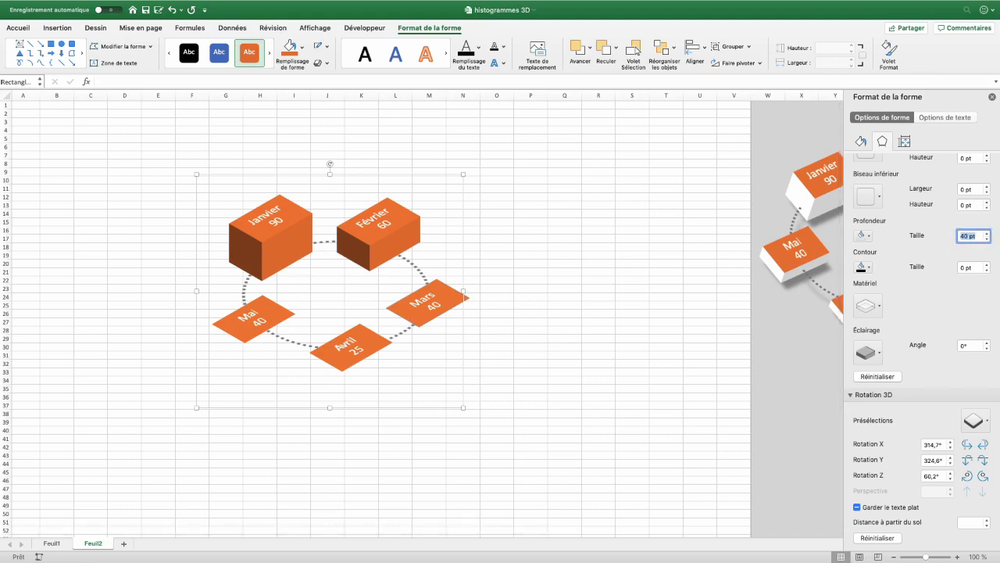
{"action": "key", "text": "Return"}
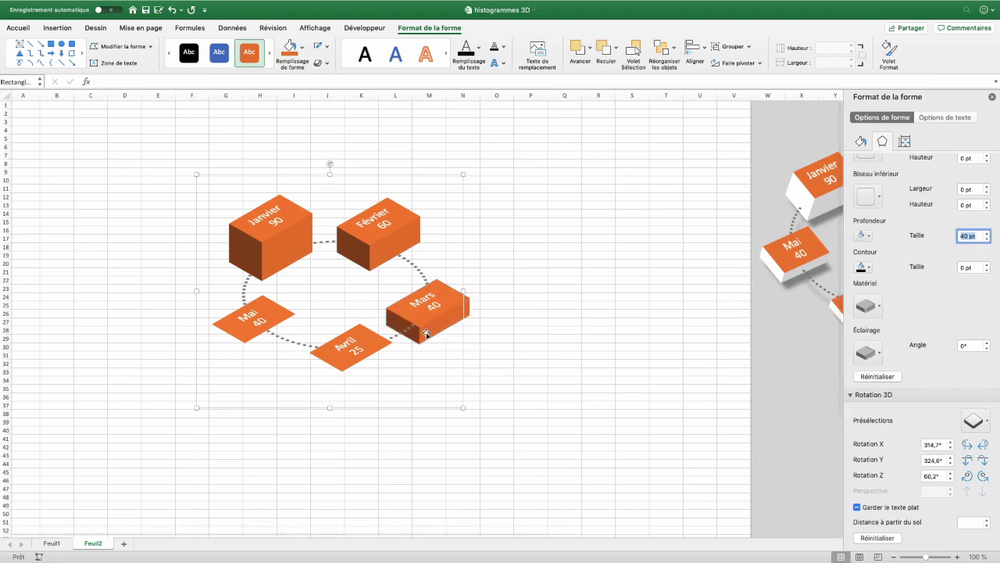
{"action": "left_click", "coordinate": [973, 522]}
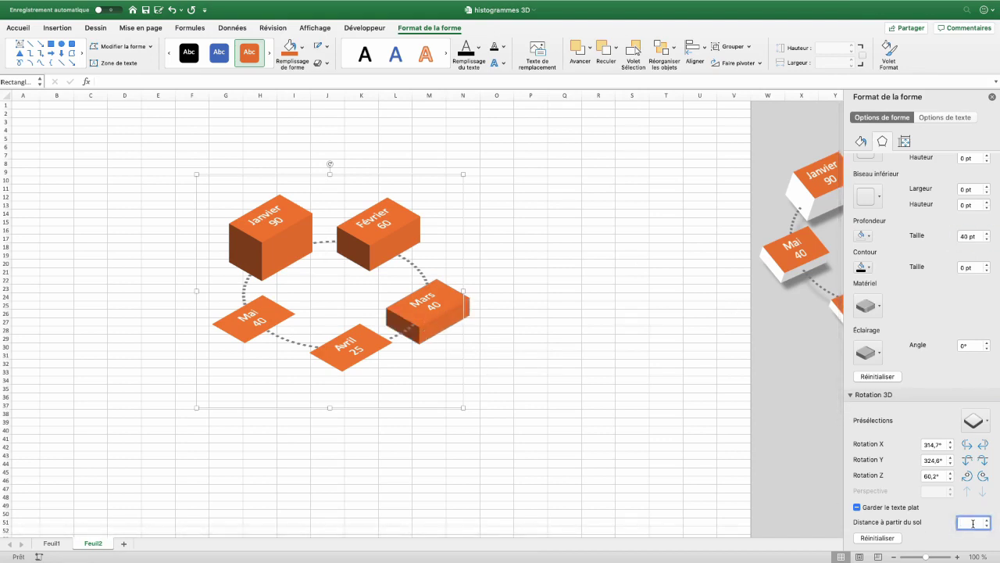
{"action": "type", "text": "40"}
{"action": "key", "text": "Return"}
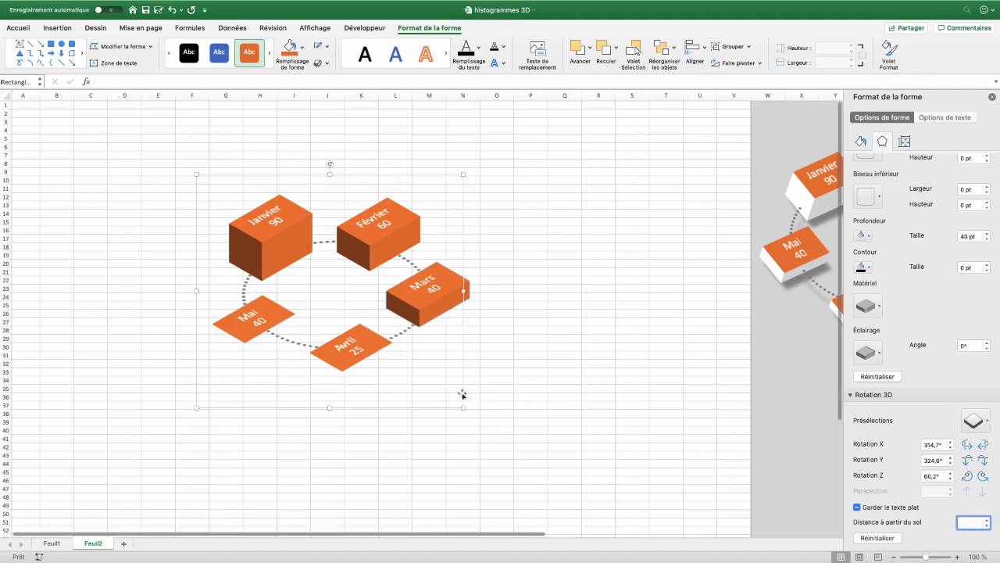
Set Avril's depth to 25 pt and Mai's to 40 pt, then select all tiles.
{"action": "left_click", "coordinate": [467, 370]}
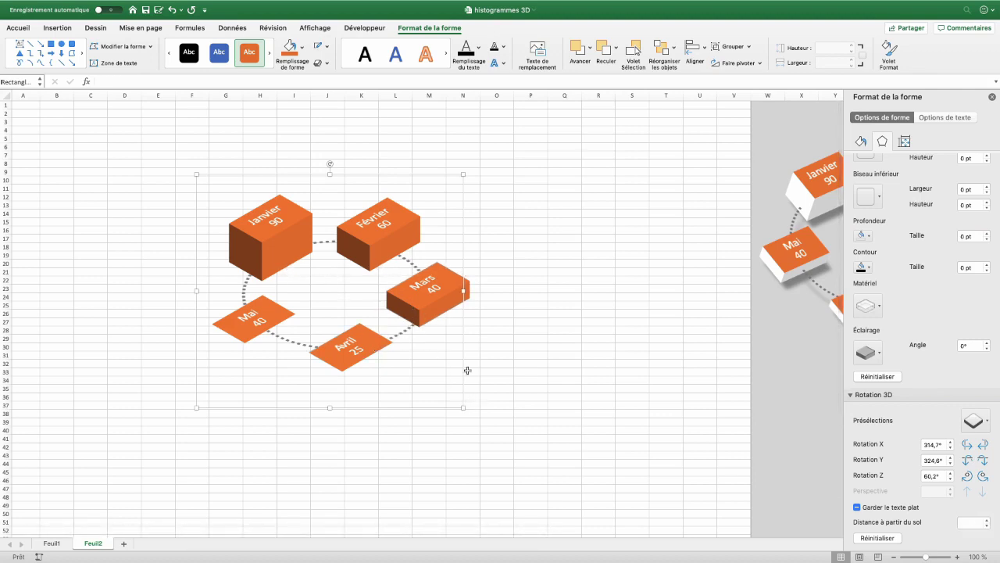
{"action": "left_click", "coordinate": [972, 235]}
{"action": "type", "text": "25"}
{"action": "key", "text": "Return"}
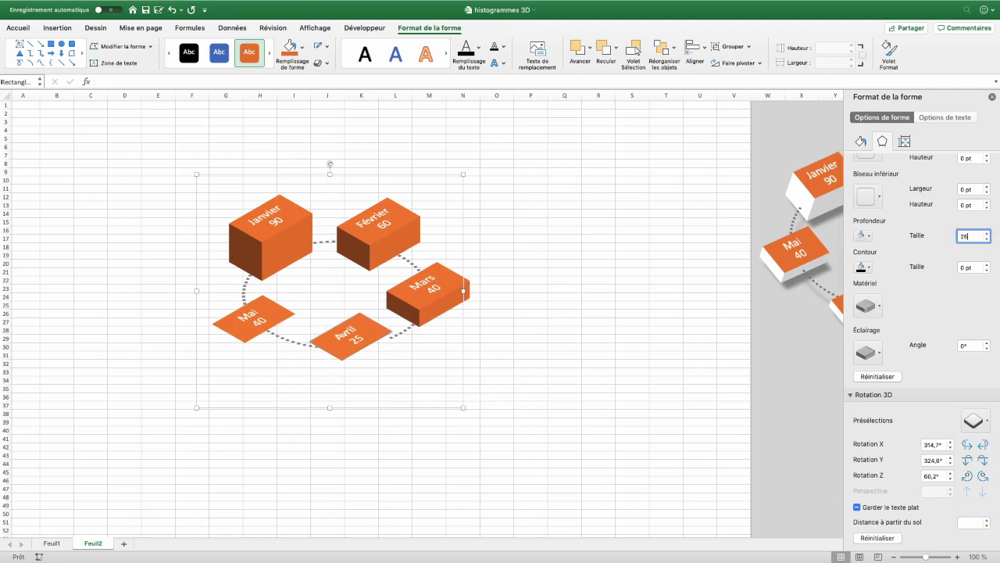
{"action": "type", "text": "40"}
{"action": "key", "text": "Tab"}
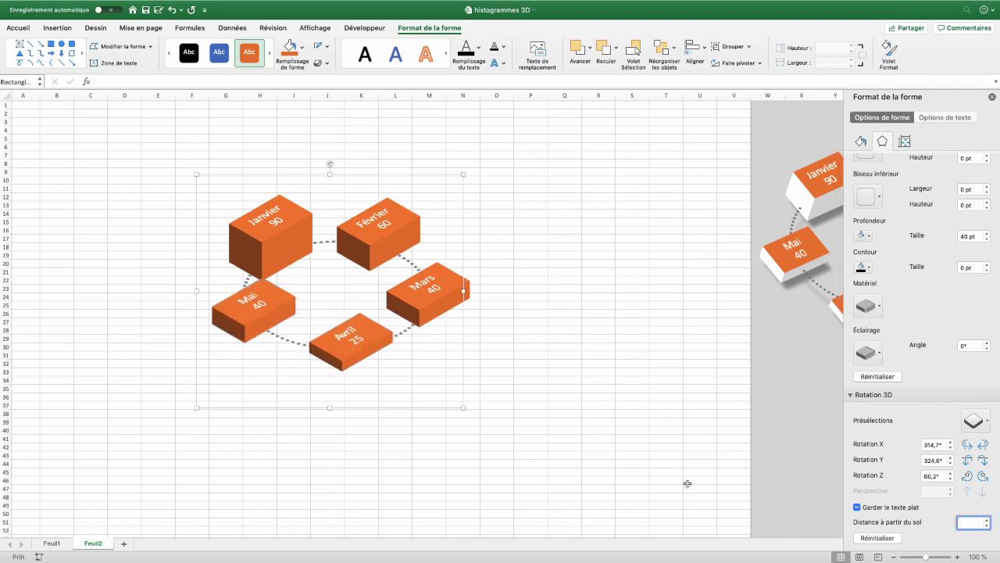
{"action": "left_click", "coordinate": [263, 252], "text": "shift"}
{"action": "left_click", "coordinate": [870, 236]}
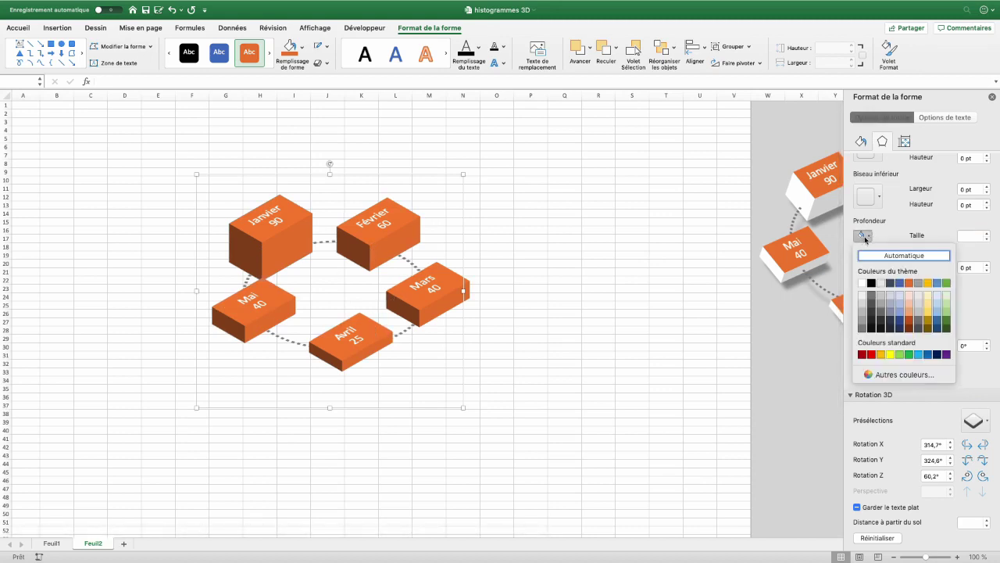
Colour the blocks' depth sides white and raise the dotted ring 20 pt off the ground.
{"action": "left_click", "coordinate": [862, 283]}
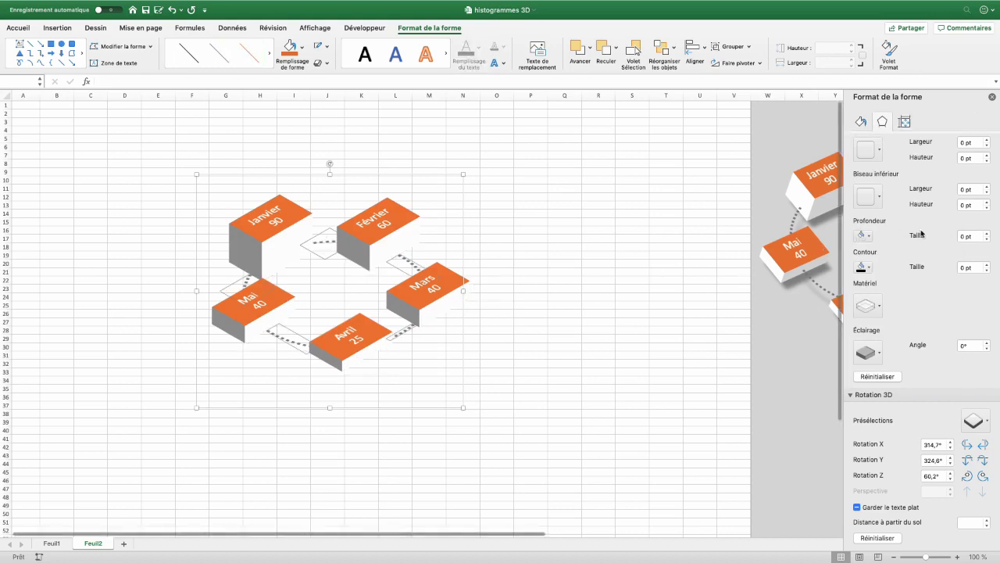
{"action": "left_click", "coordinate": [973, 525]}
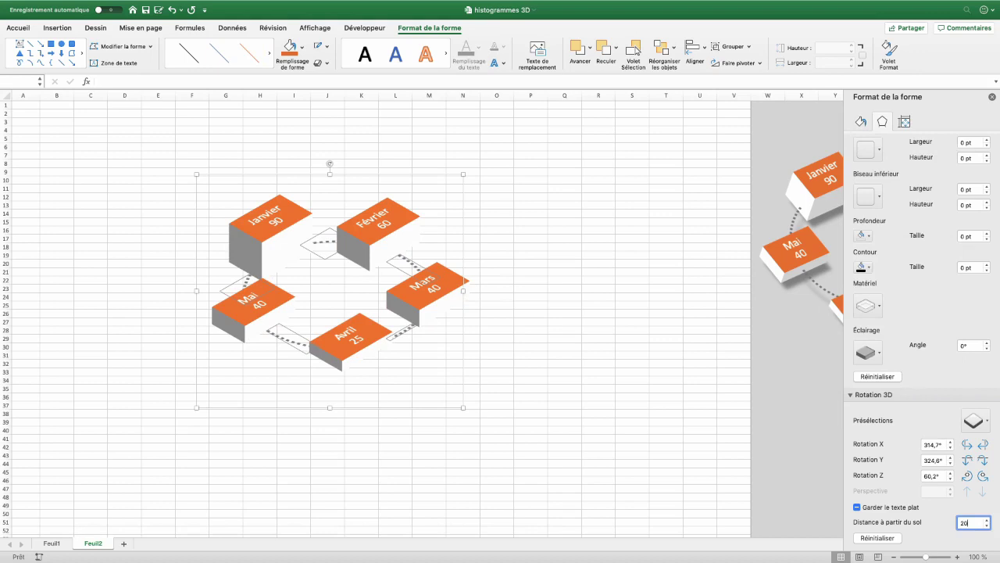
{"action": "key", "text": "Return"}
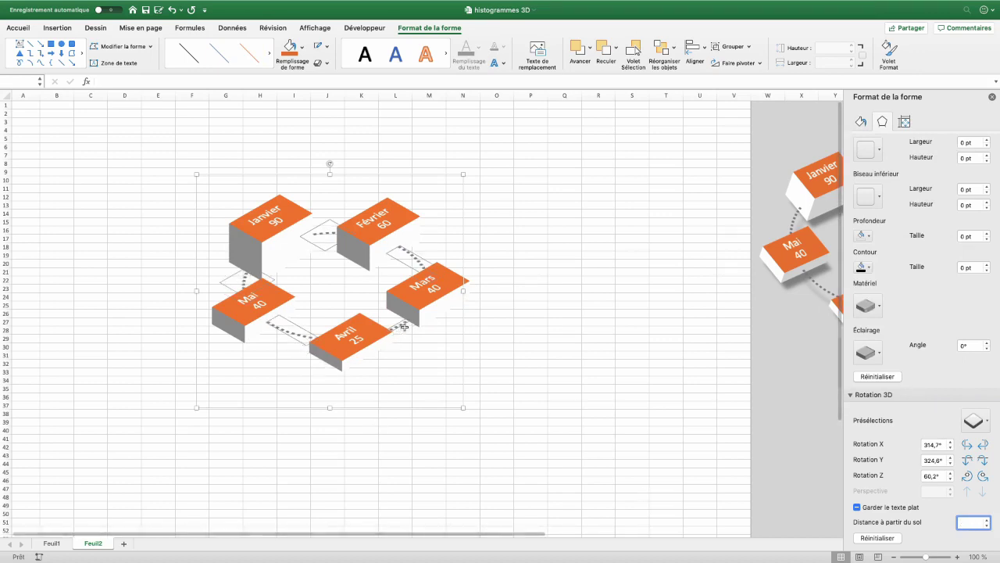
{"action": "left_click", "coordinate": [464, 357]}
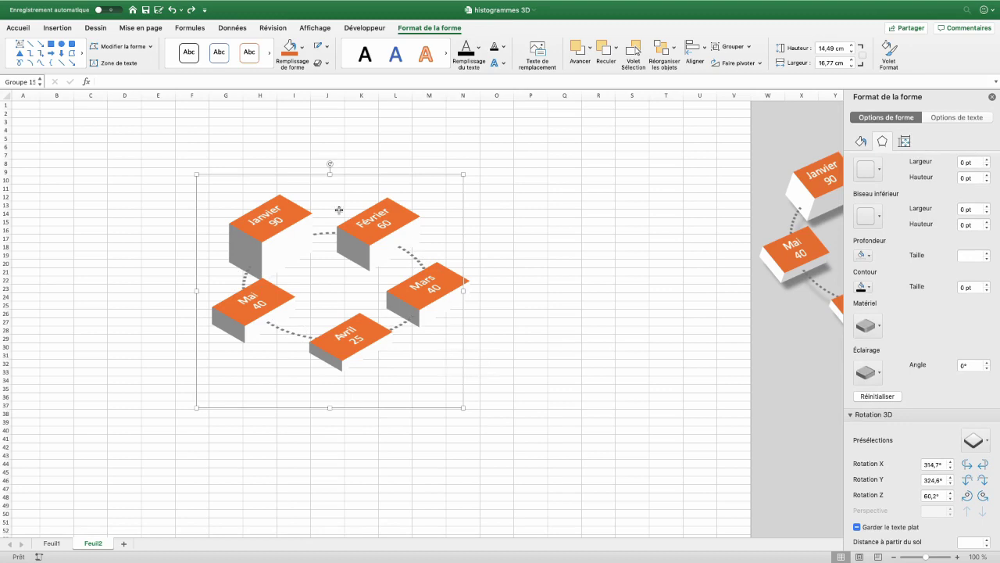
Apply the 'À deux dimensions' material and rotate the chart to X 339.7°, Y 323.1°, Z 28.3°.
{"action": "left_click", "coordinate": [878, 327]}
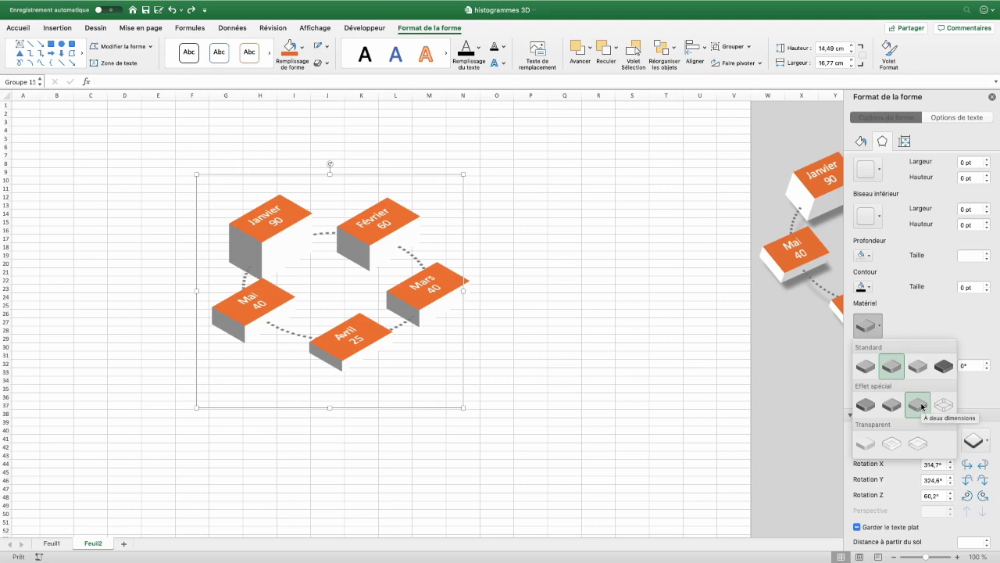
{"action": "left_click", "coordinate": [918, 404]}
{"action": "left_click", "coordinate": [982, 465]}
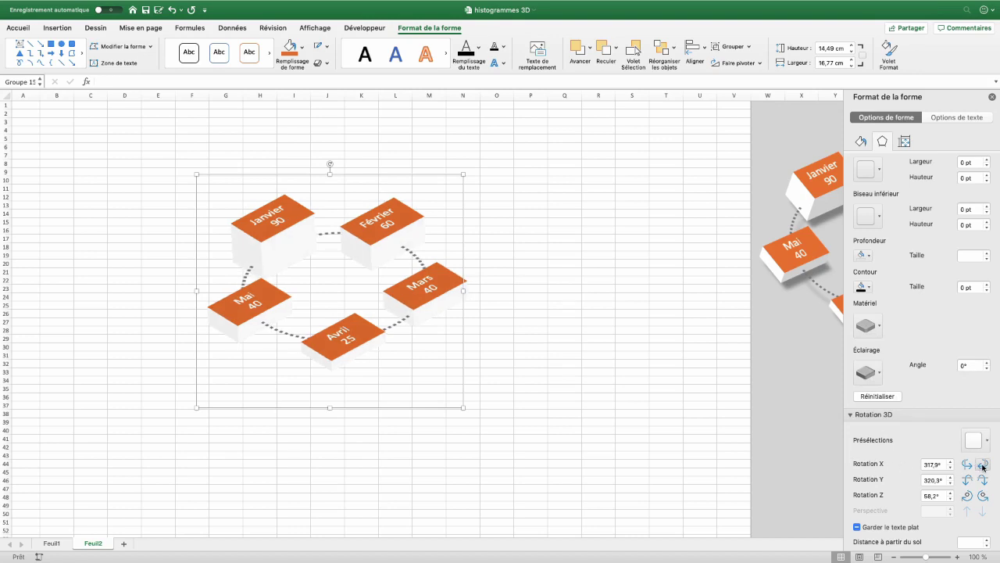
{"action": "left_click", "coordinate": [982, 464]}
{"action": "left_click", "coordinate": [982, 465]}
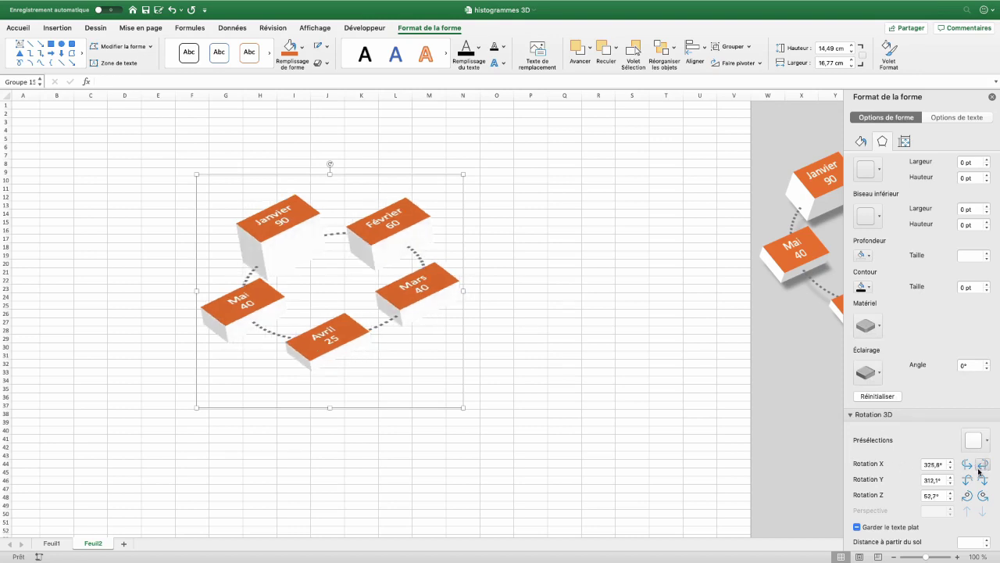
{"action": "left_click", "coordinate": [982, 495]}
{"action": "left_click", "coordinate": [969, 496]}
{"action": "left_click", "coordinate": [969, 497]}
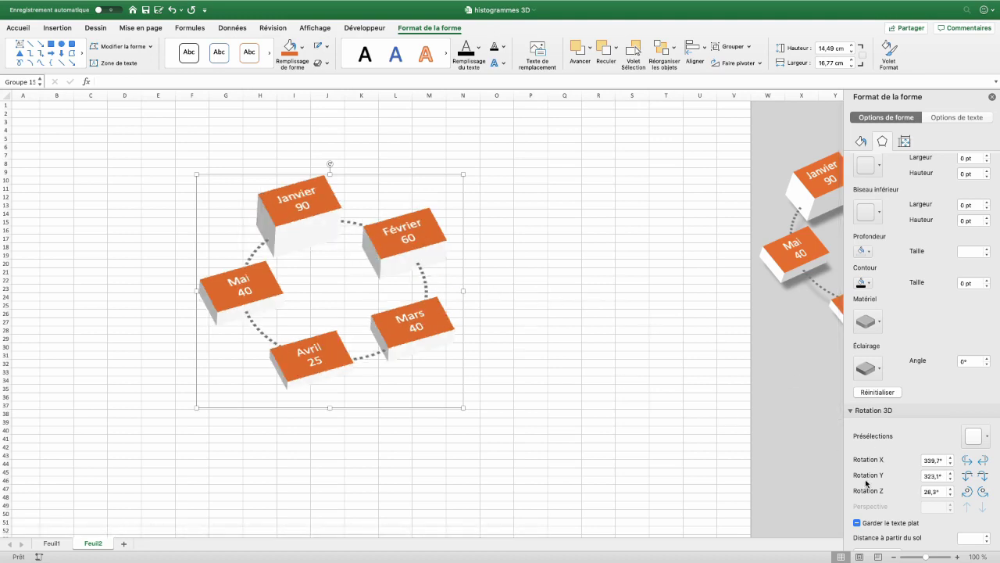
{"action": "scroll", "coordinate": [916, 205], "scroll_direction": "up", "scroll_amount": 5}
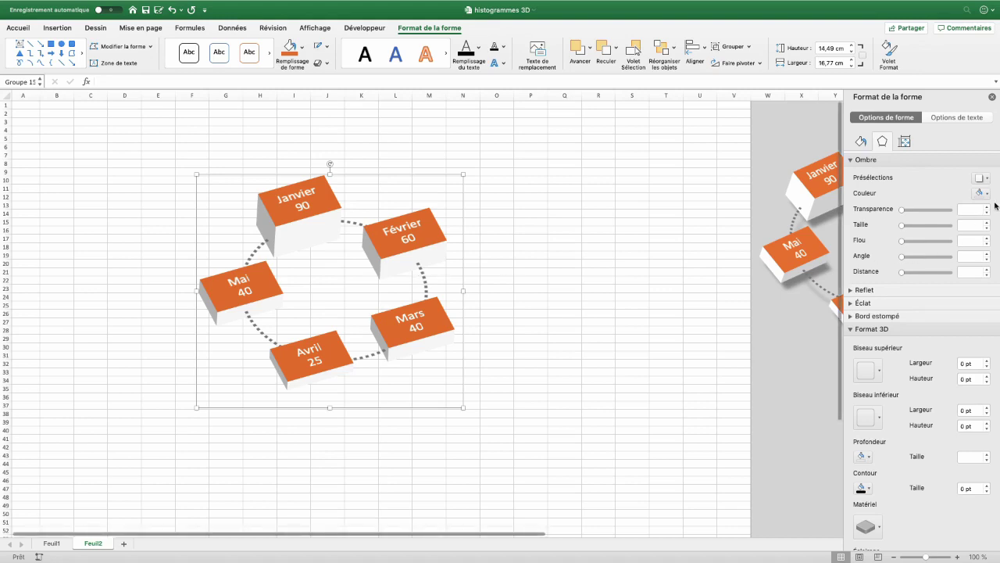
Give the month boxes an outer drop shadow at 20 pt distance, then deselect them.
{"action": "left_click", "coordinate": [981, 177]}
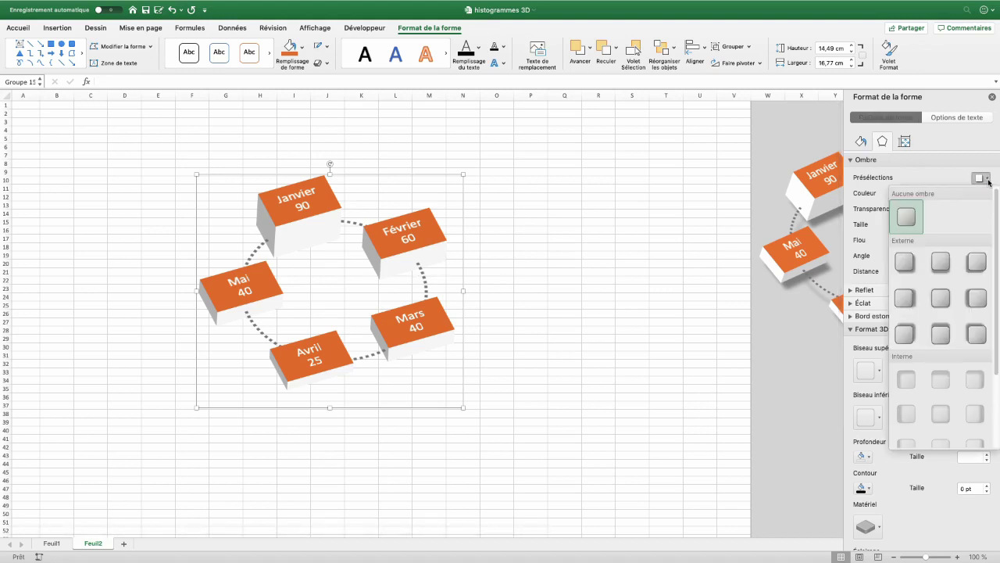
{"action": "left_click", "coordinate": [941, 263]}
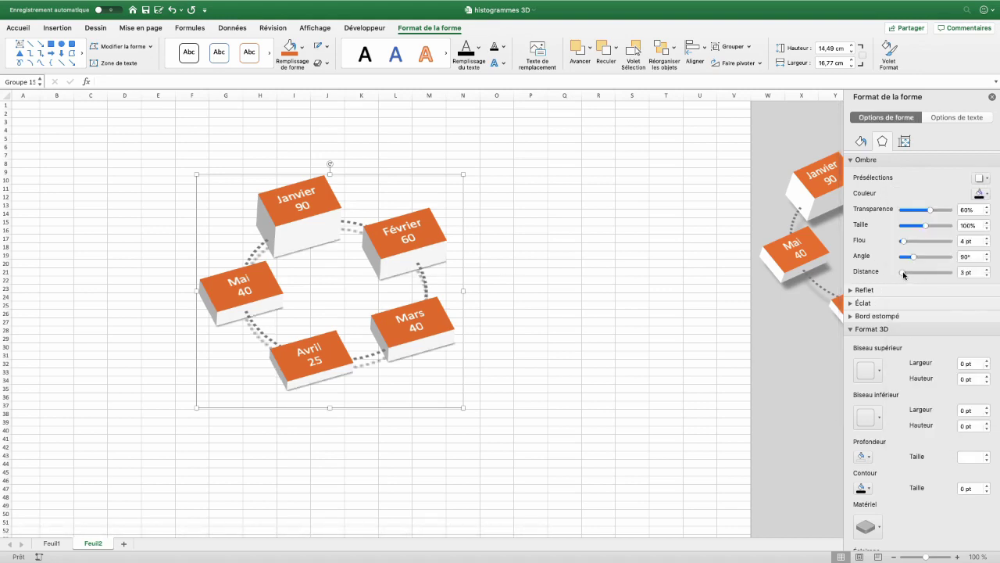
{"action": "left_click_drag", "start_coordinate": [903, 273], "coordinate": [907, 273]}
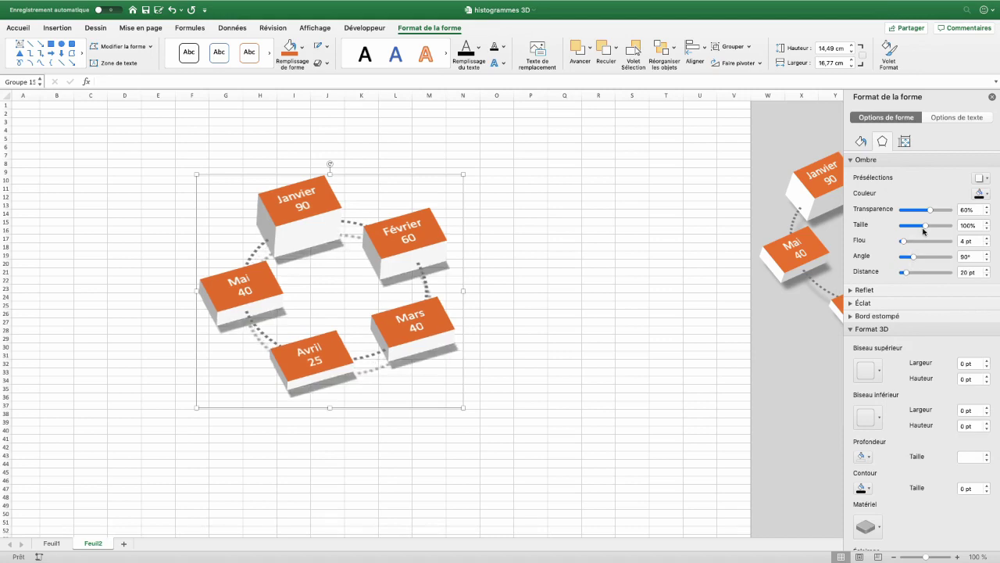
{"action": "left_click", "coordinate": [501, 282]}
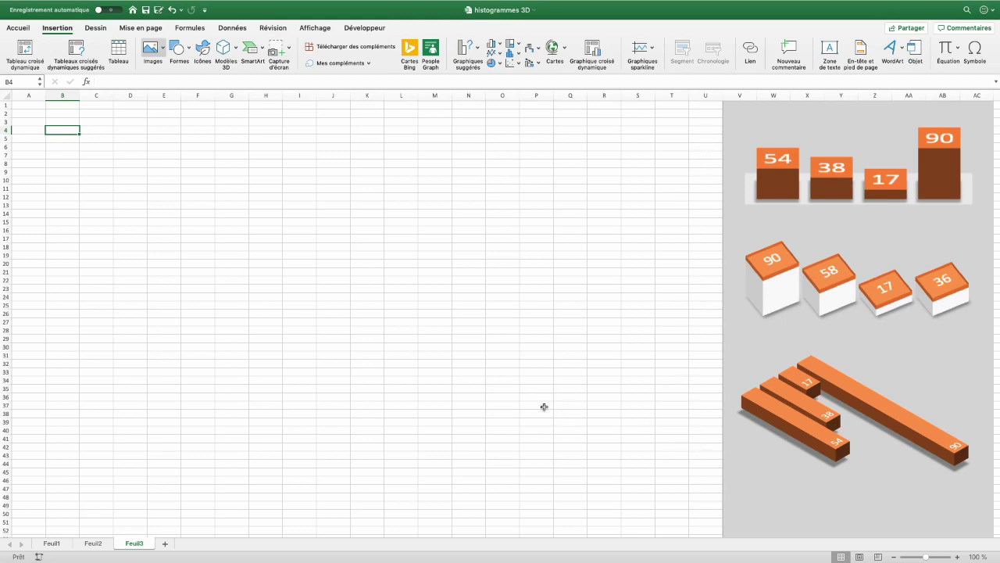
Draw a blue square rectangle in column E.
{"action": "left_click", "coordinate": [189, 50]}
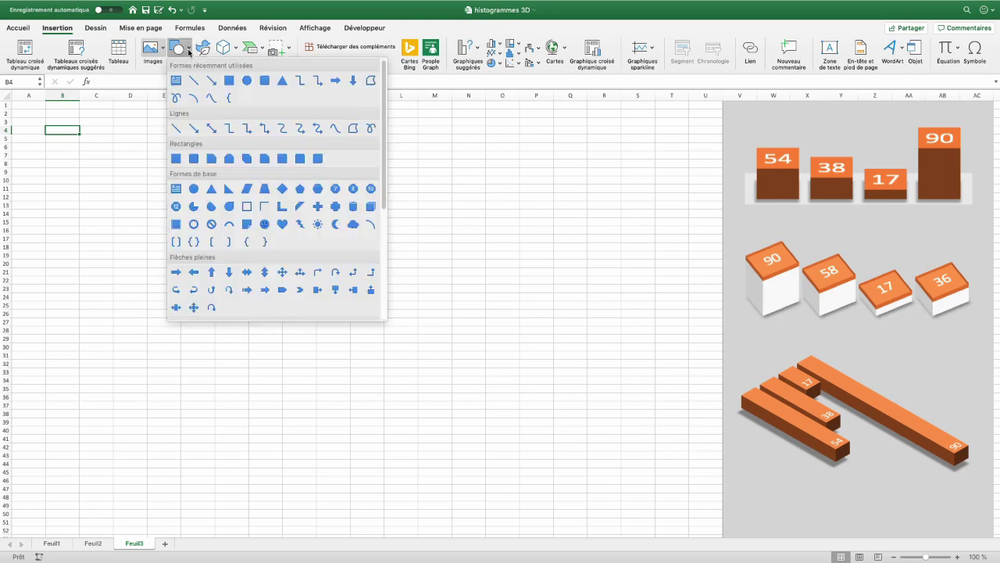
{"action": "left_click", "coordinate": [231, 82]}
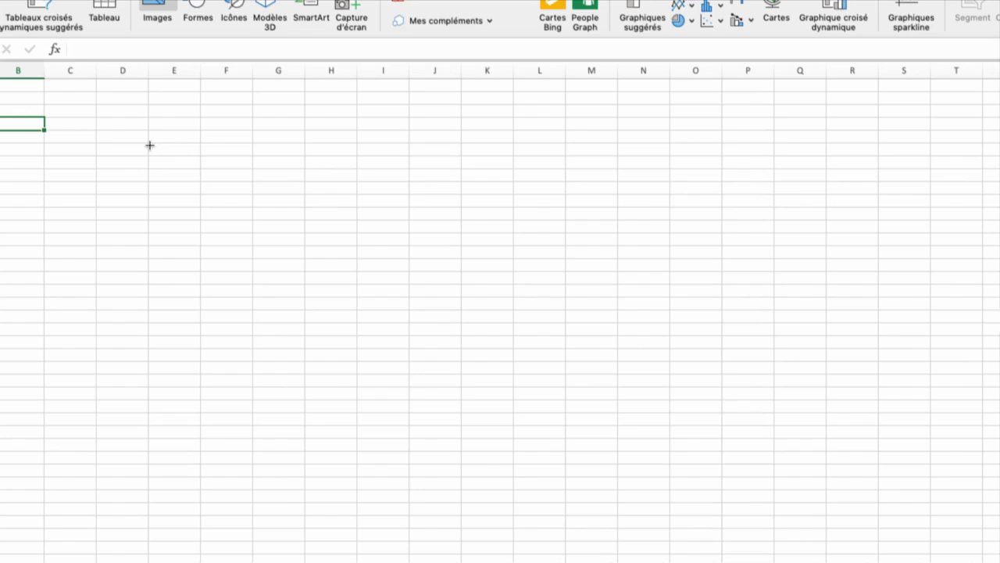
{"action": "left_click_drag", "start_coordinate": [149, 145], "coordinate": [202, 166]}
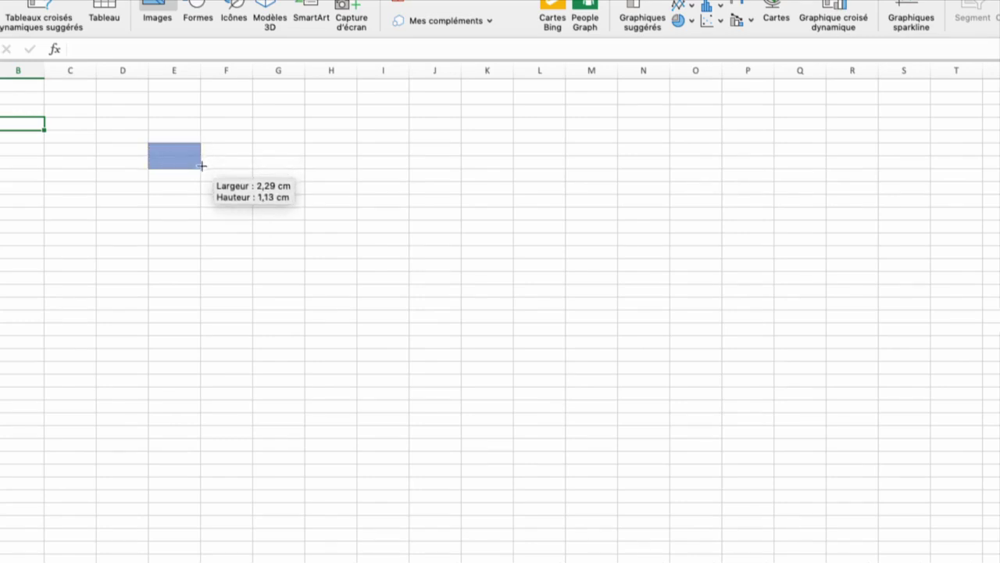
{"action": "left_click_drag", "start_coordinate": [202, 165], "coordinate": [199, 192]}
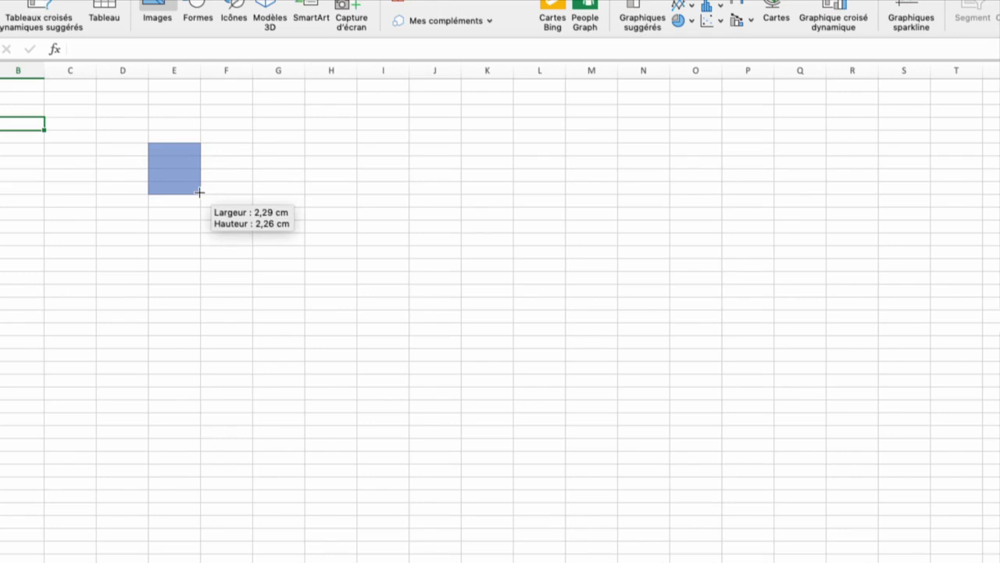
{"action": "left_click_drag", "start_coordinate": [199, 193], "coordinate": [200, 193]}
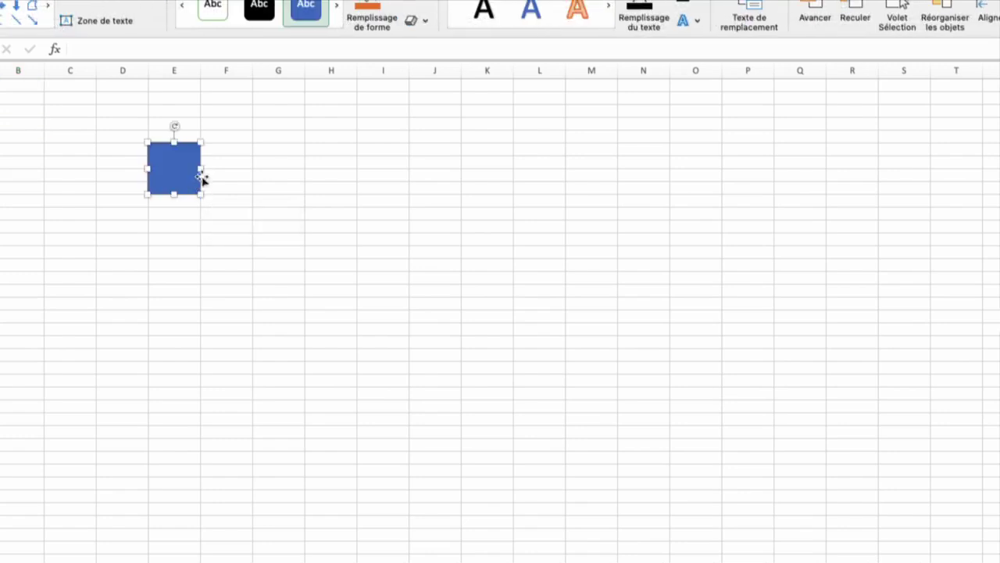
Adjust column E's width and row 4's height, and narrow column F to 18 pixels.
{"action": "left_click_drag", "start_coordinate": [201, 76], "coordinate": [200, 76]}
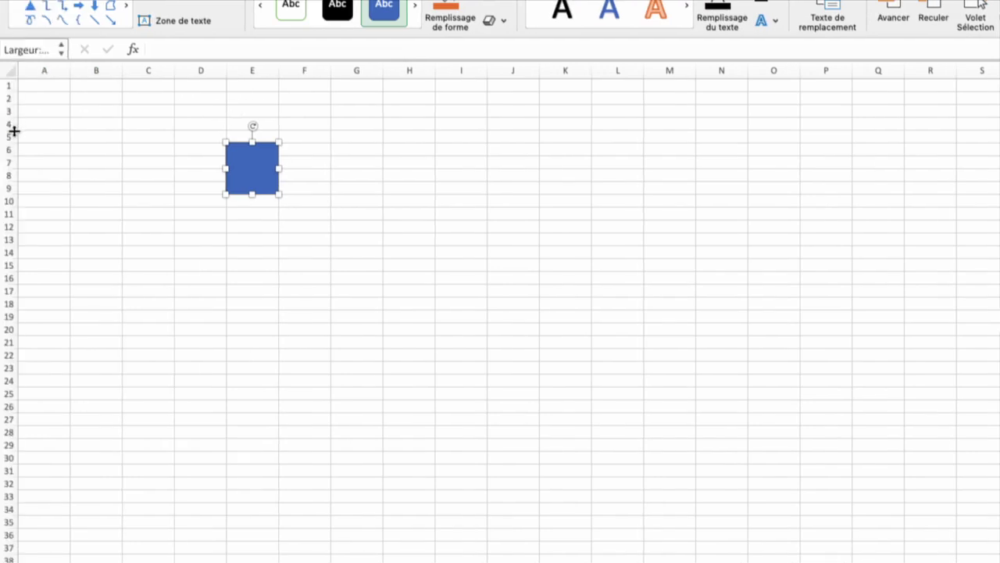
{"action": "left_click_drag", "start_coordinate": [14, 131], "coordinate": [14, 131]}
{"action": "left_click_drag", "start_coordinate": [329, 72], "coordinate": [291, 73]}
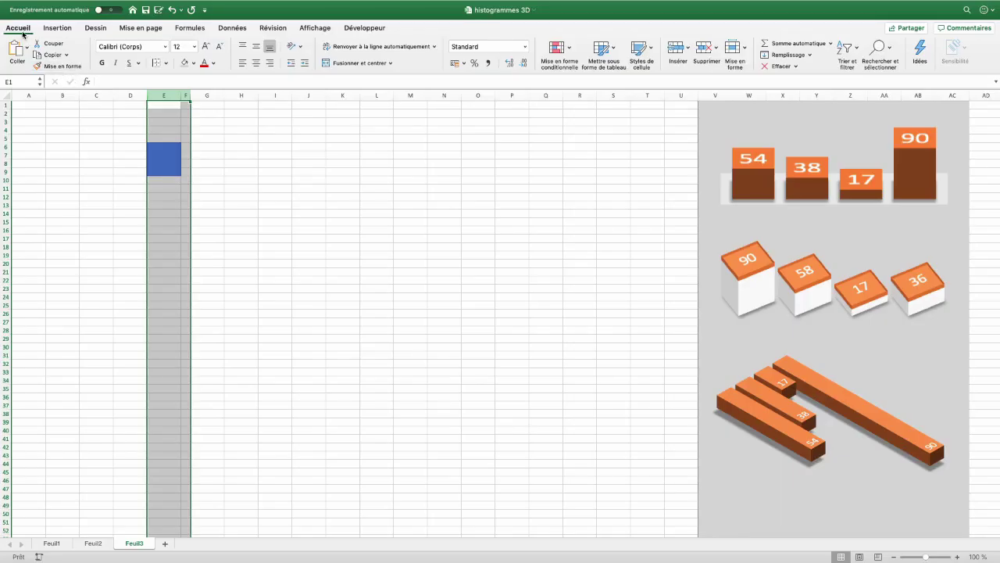
Copy the widths of columns E and F onto columns G through L with Mise en forme.
{"action": "left_click", "coordinate": [60, 70]}
{"action": "left_click", "coordinate": [38, 68]}
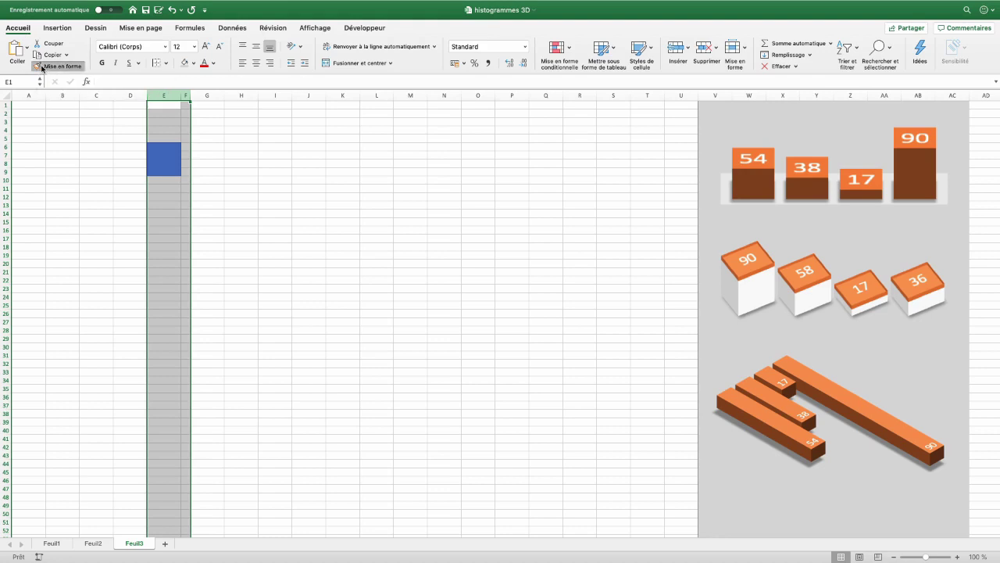
{"action": "left_click_drag", "start_coordinate": [209, 96], "coordinate": [363, 96]}
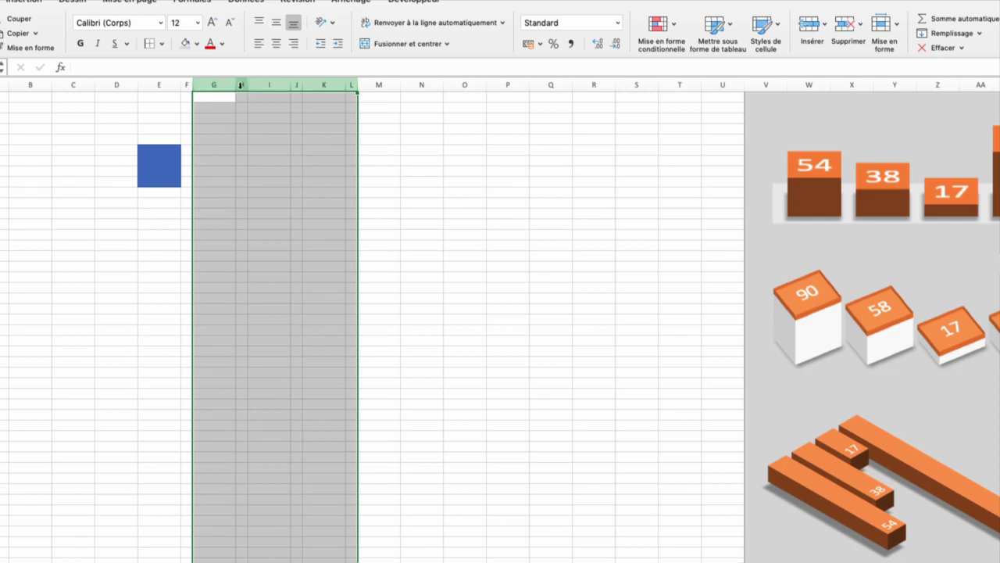
Duplicate the blue square three times for four evenly spaced squares.
{"action": "left_click", "coordinate": [150, 162]}
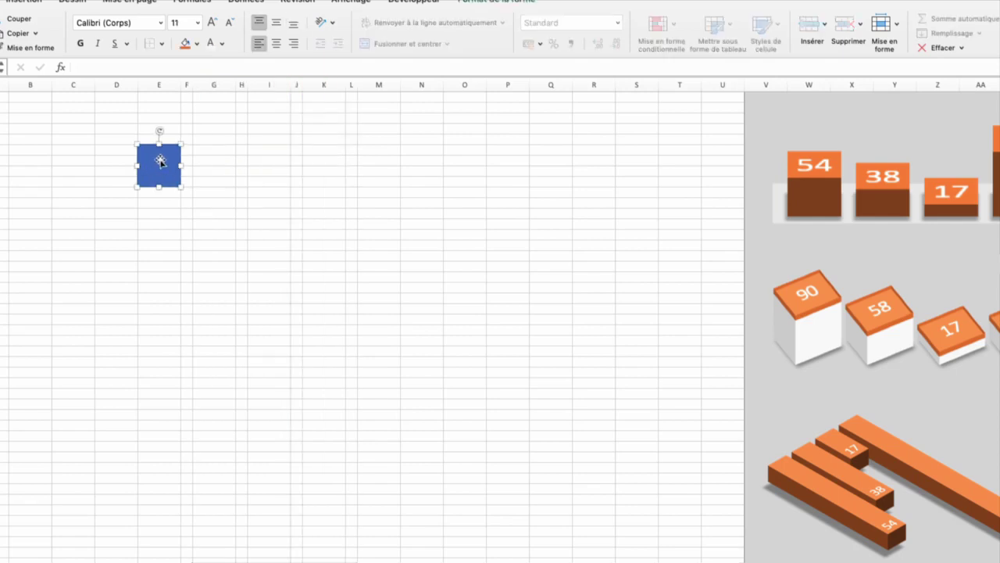
{"action": "left_click_drag", "start_coordinate": [156, 161], "coordinate": [225, 171]}
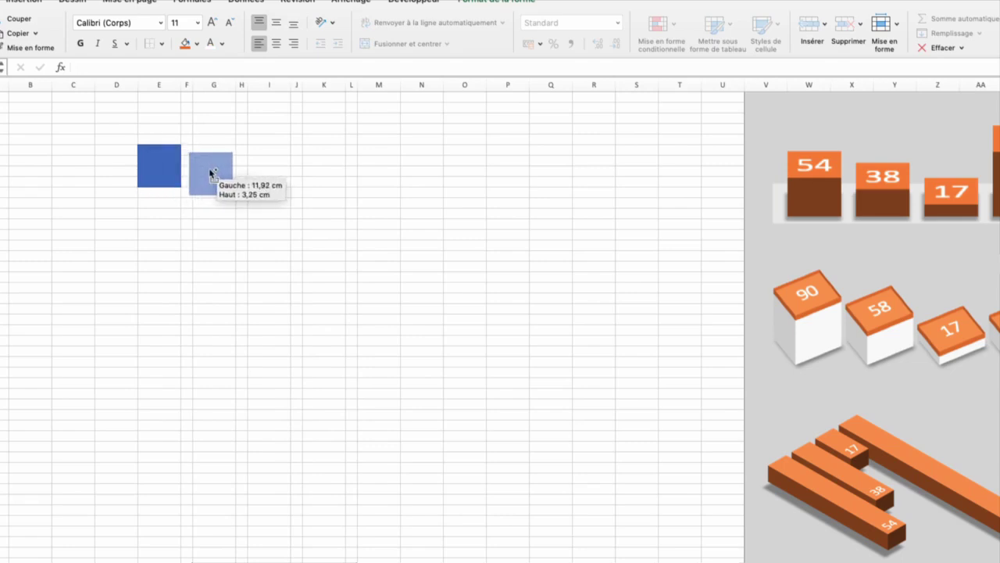
{"action": "mouse_move", "coordinate": [225, 171]}
{"action": "left_mouse_down"}
{"action": "mouse_move", "coordinate": [212, 166]}
{"action": "mouse_move", "coordinate": [274, 168]}
{"action": "left_mouse_up"}
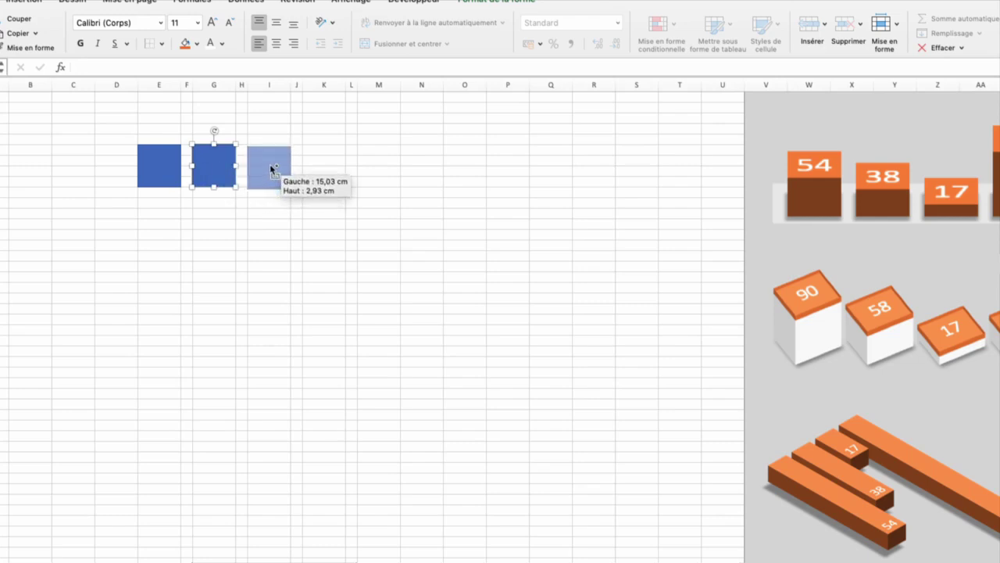
{"action": "key", "text": "super+d"}
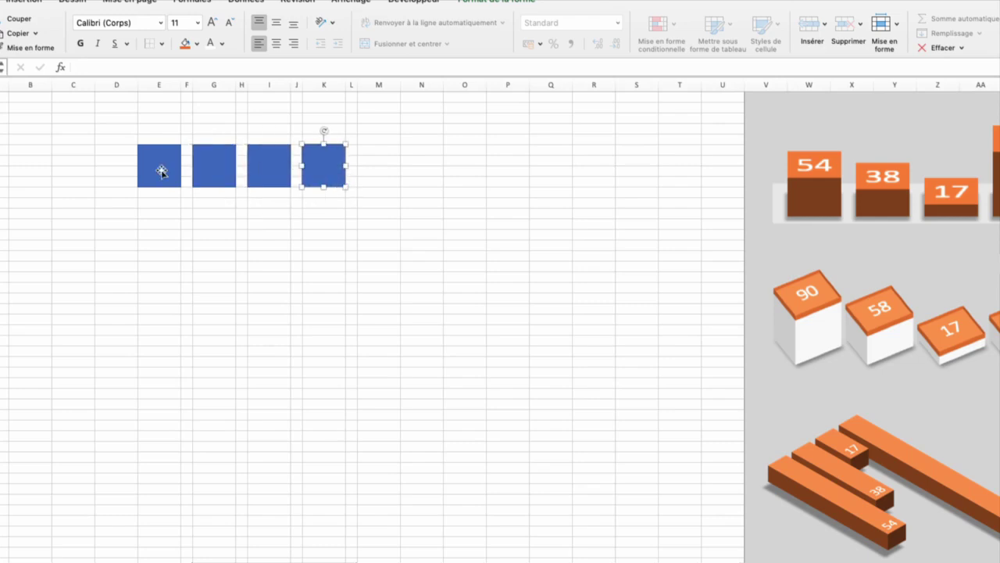
Label the squares 54, 38, 17 and 90, centred and in enlarged text.
{"action": "left_click", "coordinate": [162, 171]}
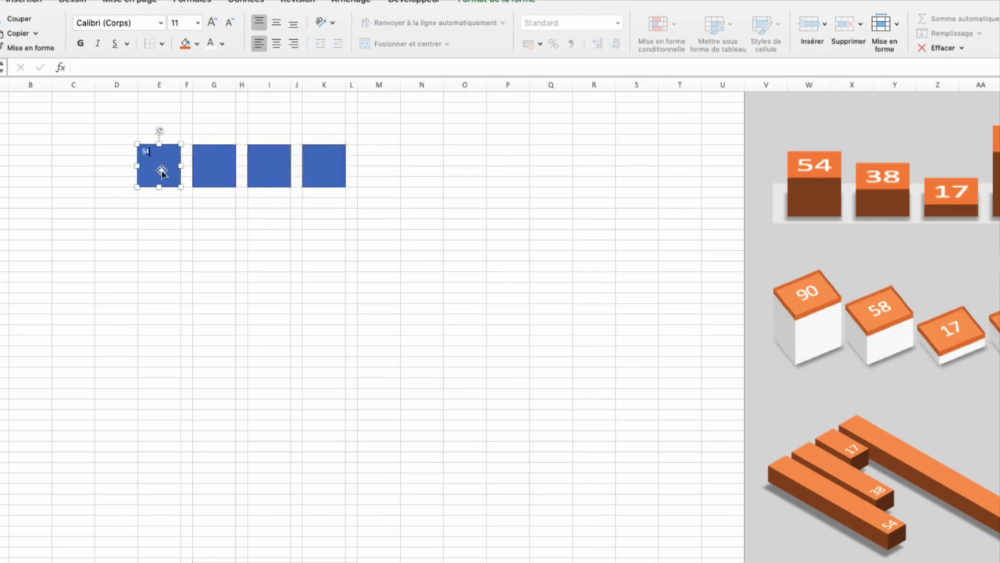
{"action": "left_click", "coordinate": [211, 169]}
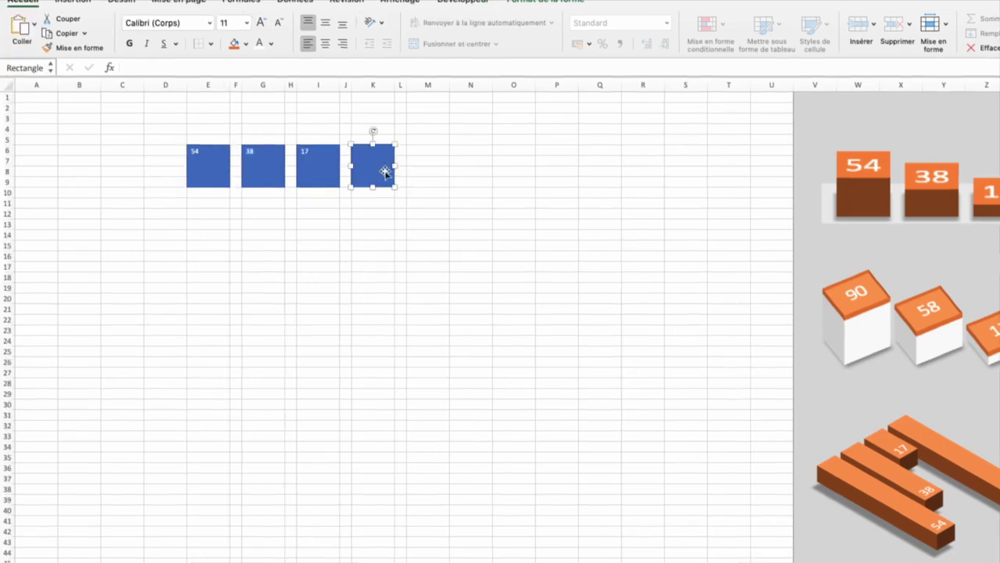
{"action": "left_click", "coordinate": [362, 176], "text": "shift"}
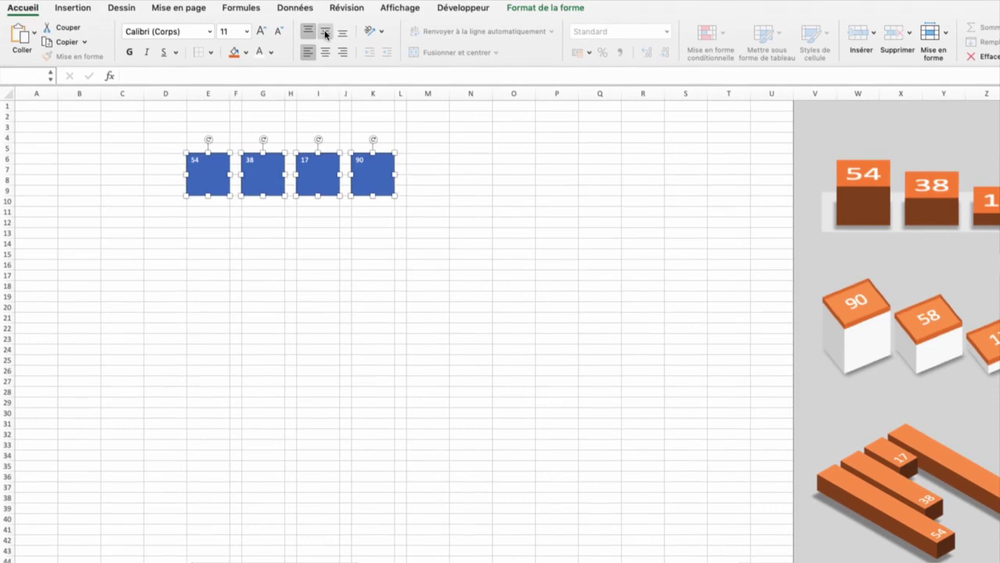
{"action": "left_click", "coordinate": [326, 34]}
{"action": "left_click", "coordinate": [326, 52]}
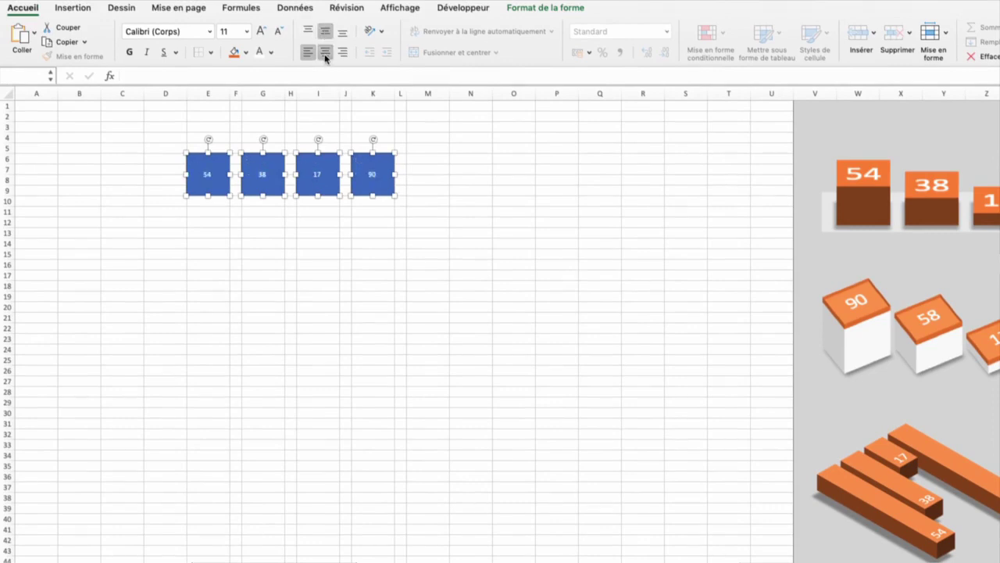
{"action": "left_click", "coordinate": [261, 31]}
{"action": "left_click", "coordinate": [261, 31]}
{"action": "left_click", "coordinate": [261, 31]}
Give column D the same width as column L.
{"action": "key", "text": "Escape"}
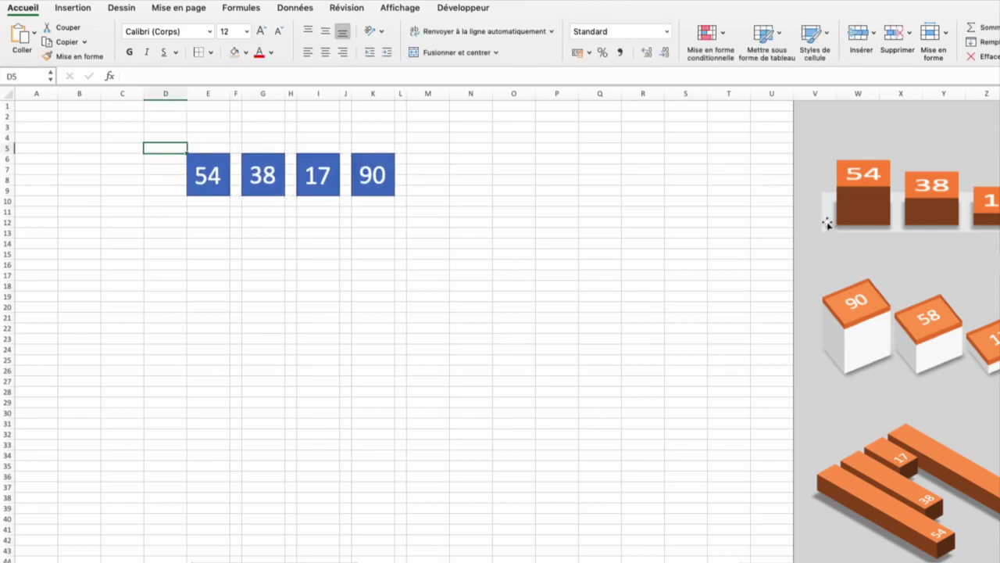
{"action": "left_click", "coordinate": [400, 94]}
{"action": "left_click", "coordinate": [62, 56]}
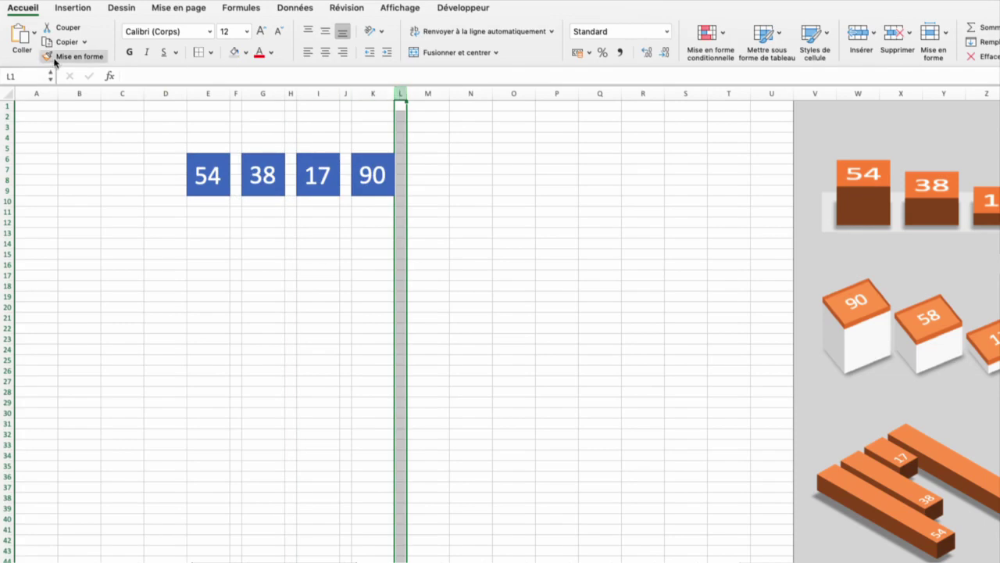
{"action": "left_click", "coordinate": [180, 94]}
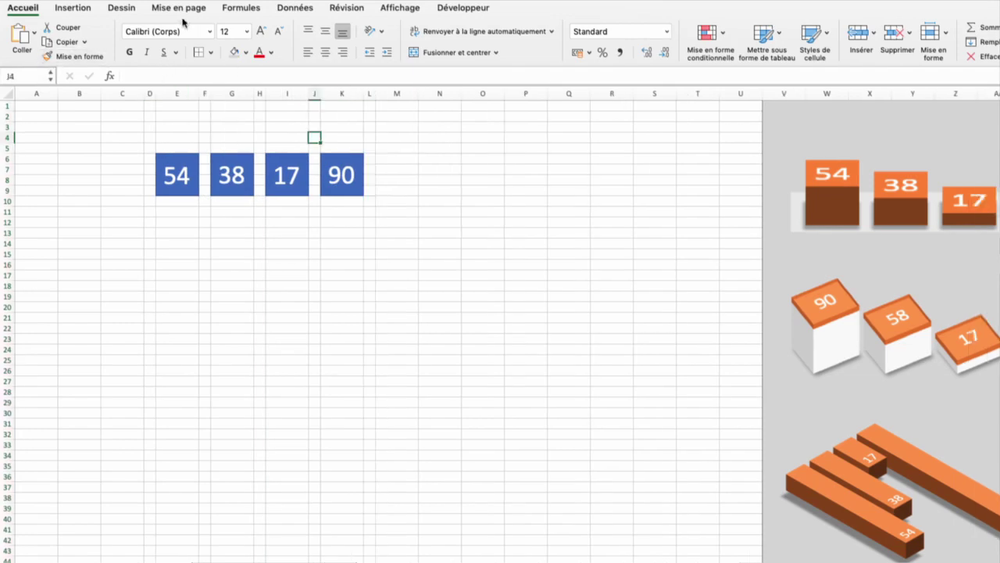
Draw a light grey, outline-free backing rectangle behind the four numbered boxes.
{"action": "left_click", "coordinate": [74, 8]}
{"action": "left_click", "coordinate": [227, 38]}
{"action": "left_click", "coordinate": [224, 168]}
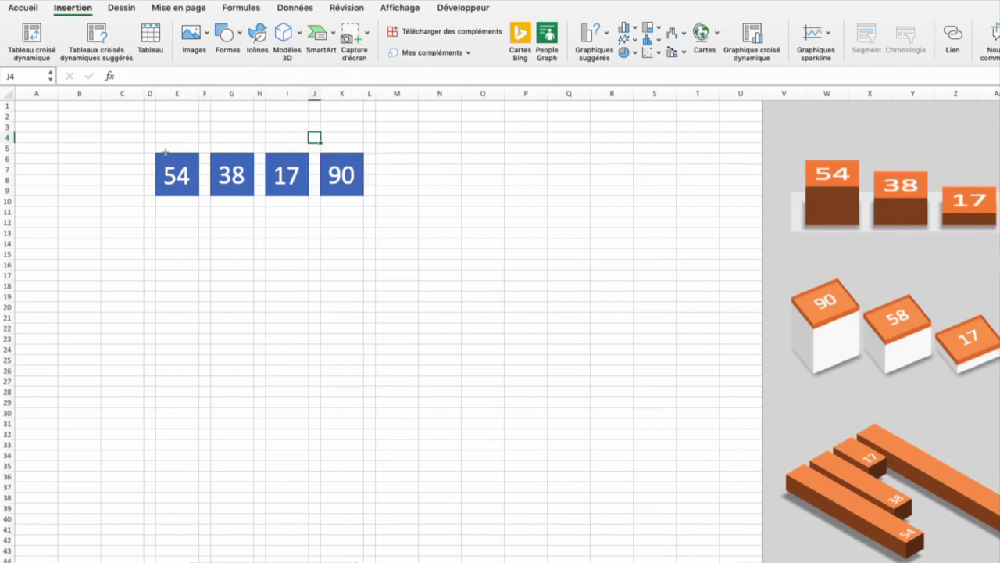
{"action": "left_click_drag", "start_coordinate": [144, 145], "coordinate": [373, 206]}
{"action": "right_click", "coordinate": [352, 200]}
{"action": "mouse_move", "coordinate": [393, 308]}
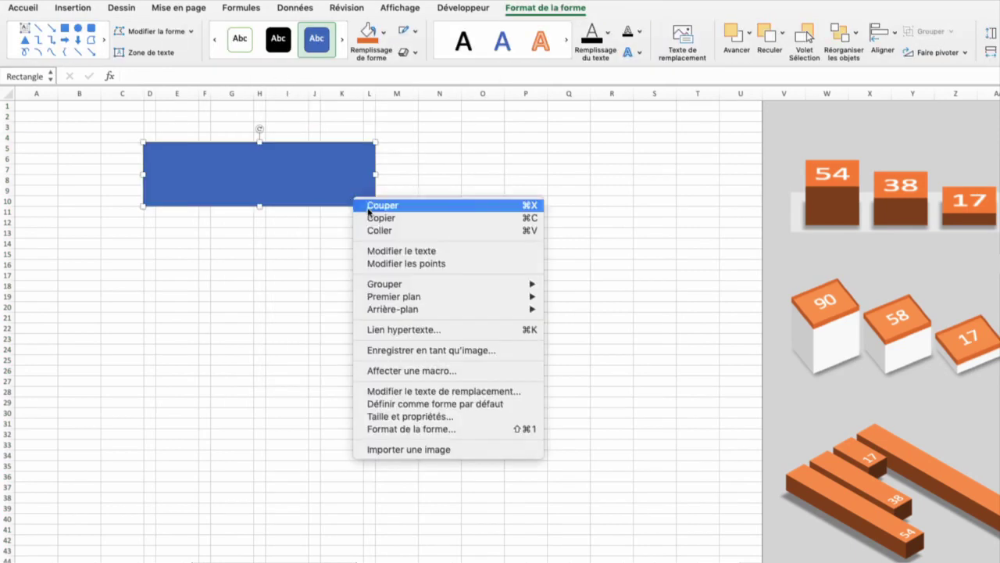
{"action": "left_click", "coordinate": [570, 309]}
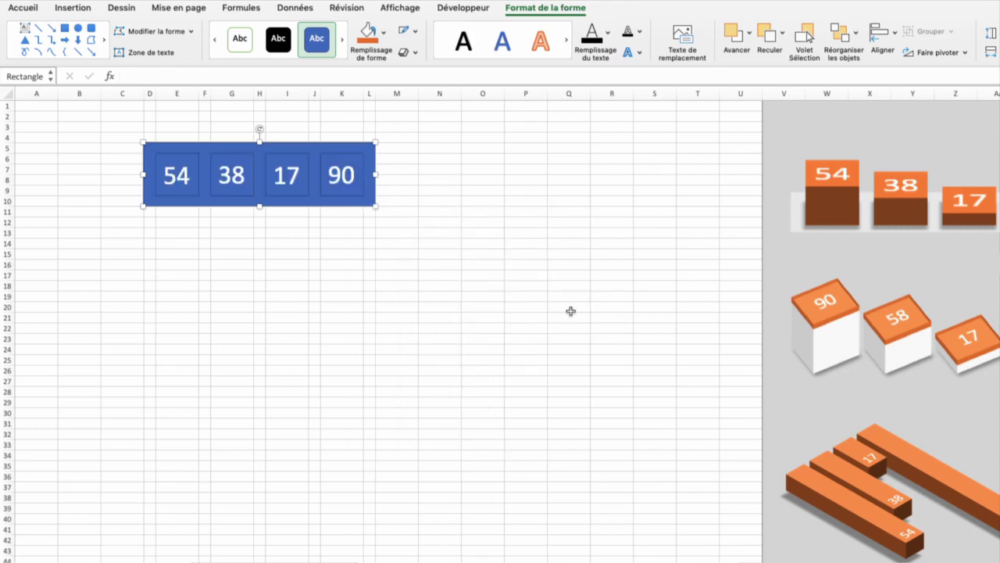
{"action": "left_click", "coordinate": [383, 32]}
{"action": "left_click", "coordinate": [391, 132]}
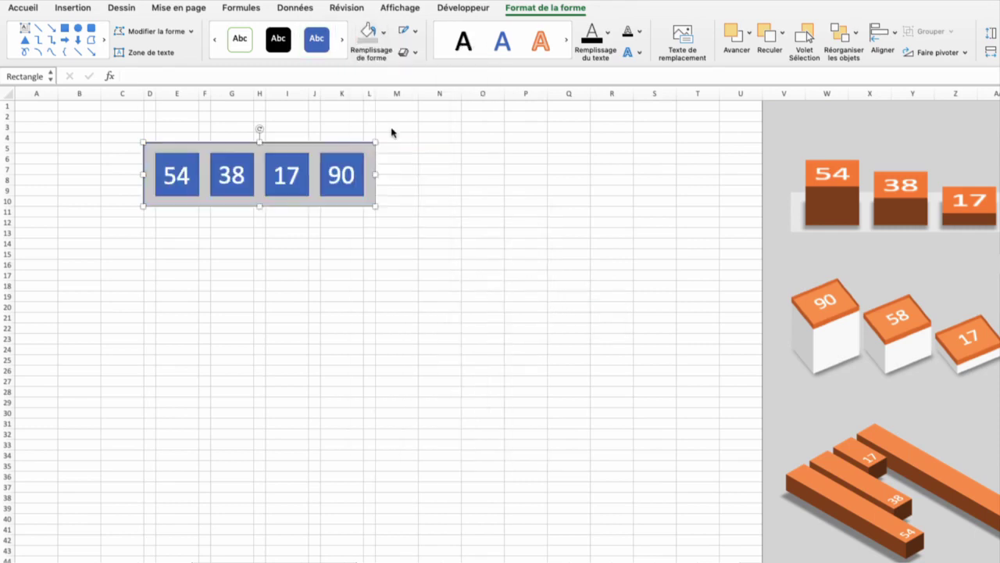
{"action": "left_click", "coordinate": [415, 31]}
{"action": "left_click", "coordinate": [469, 70]}
Fill the 54, 38, 17 and 90 boxes orange with no outline.
{"action": "left_click", "coordinate": [176, 174]}
{"action": "left_click", "coordinate": [231, 174], "text": "shift"}
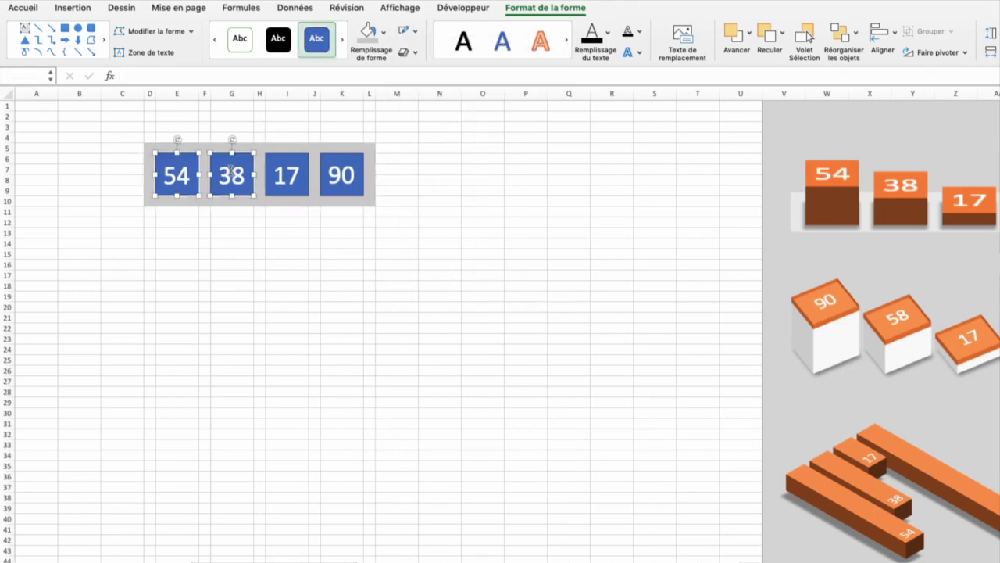
{"action": "left_click", "coordinate": [279, 175], "text": "shift"}
{"action": "left_click", "coordinate": [332, 174], "text": "shift"}
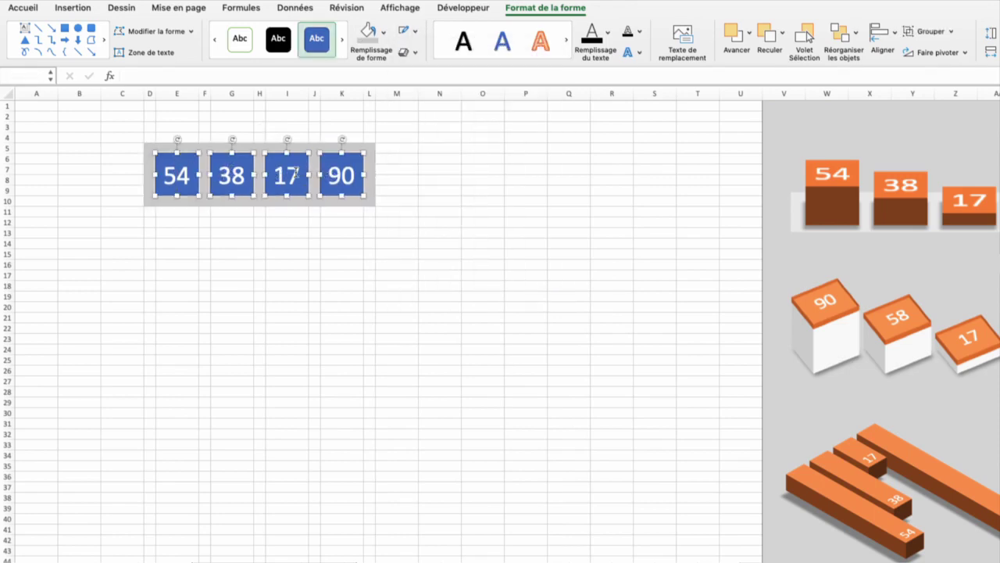
{"action": "left_click", "coordinate": [384, 33]}
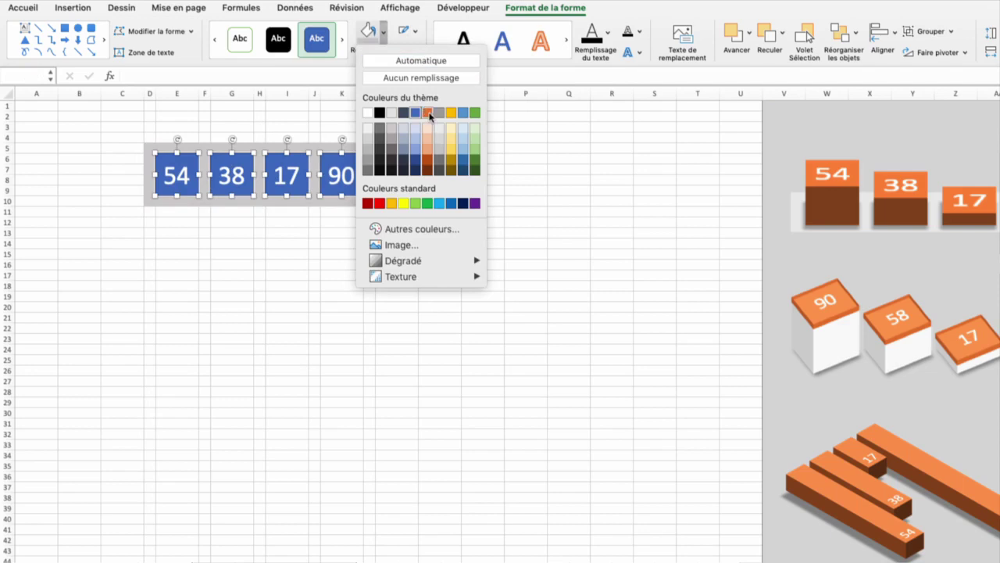
{"action": "left_click", "coordinate": [426, 109]}
{"action": "left_click", "coordinate": [415, 31]}
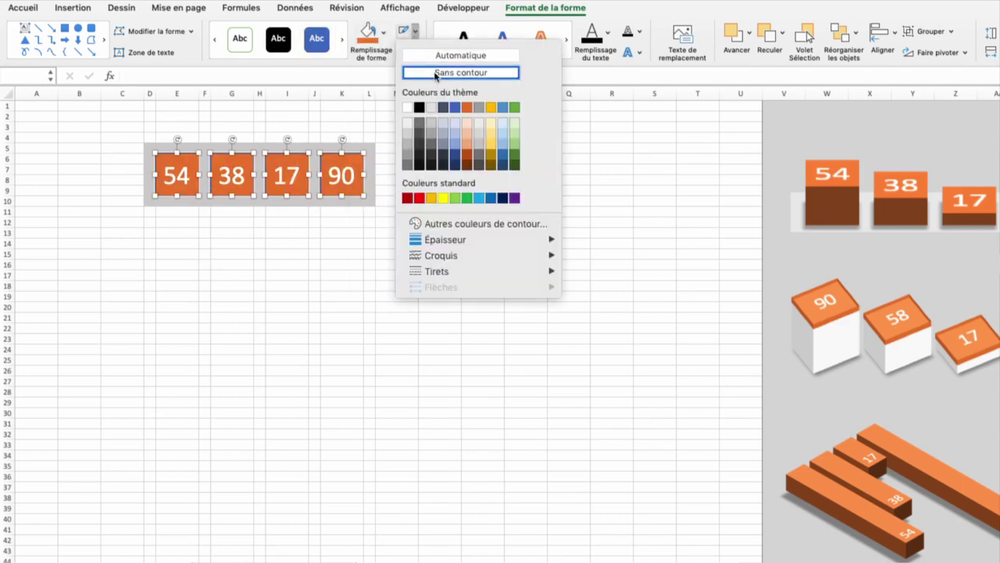
{"action": "left_click", "coordinate": [458, 70]}
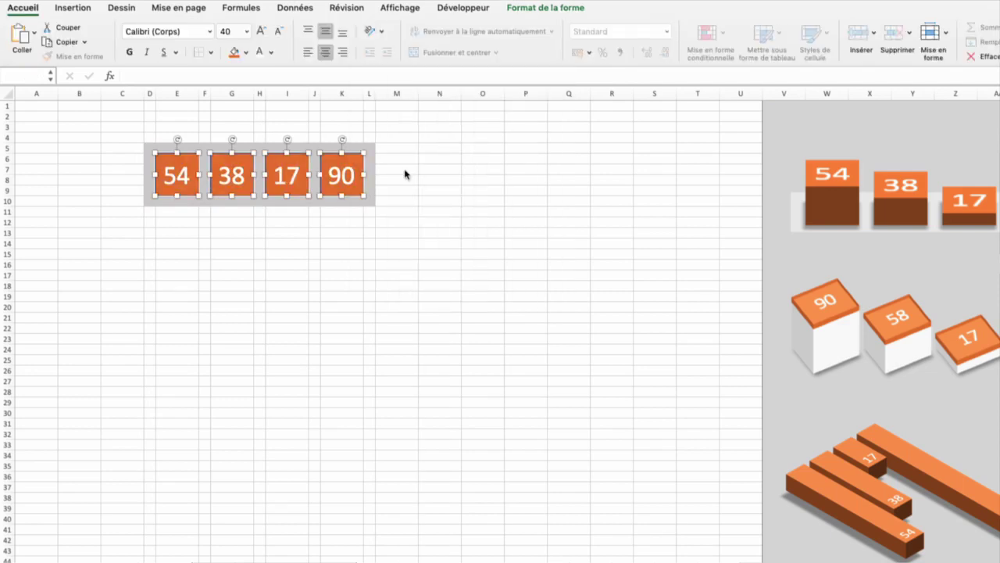
Group the four boxes with the grey background into one shape.
{"action": "left_click", "coordinate": [372, 162], "text": "shift"}
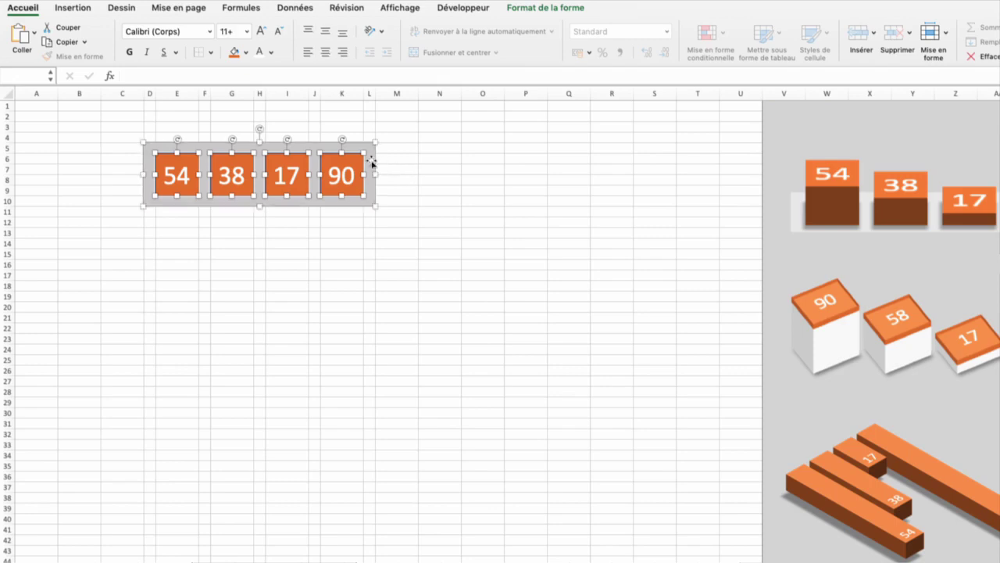
{"action": "right_click", "coordinate": [372, 162]}
{"action": "mouse_move", "coordinate": [402, 212]}
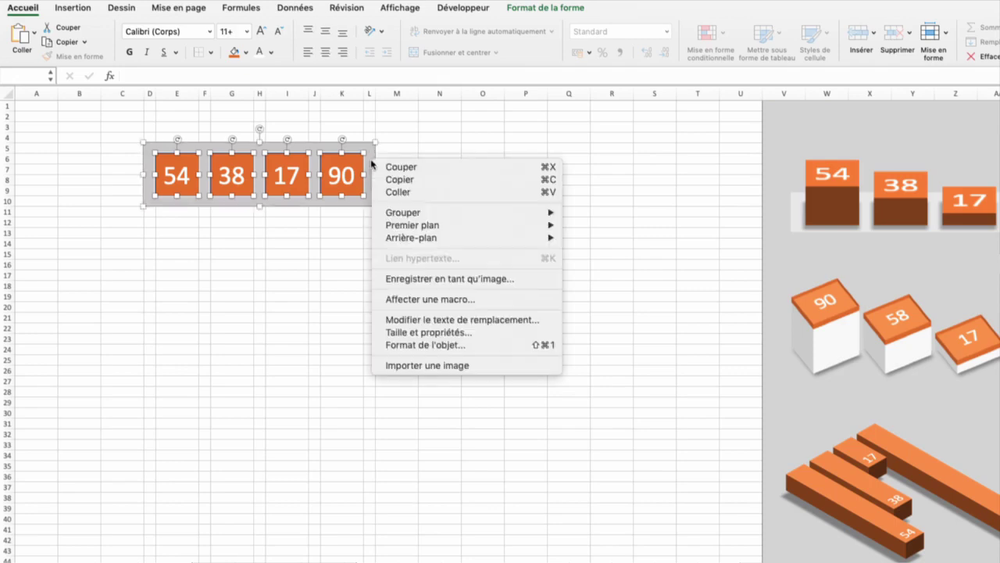
{"action": "left_click", "coordinate": [594, 212]}
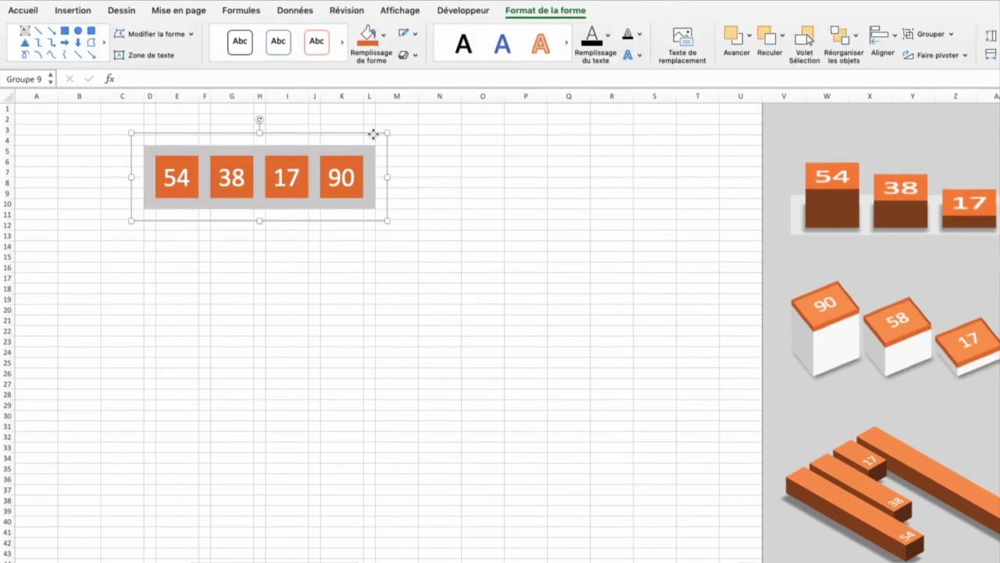
Tilt the group to the isometric Parallèle preset and give the 54 box a 54 pt depth.
{"action": "left_click", "coordinate": [417, 58]}
{"action": "mouse_move", "coordinate": [461, 177]}
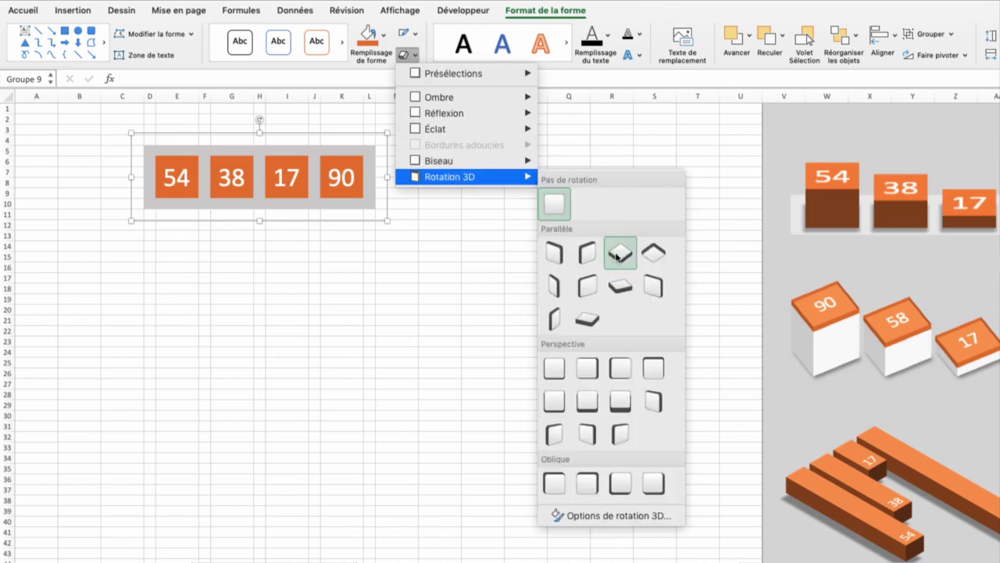
{"action": "left_click", "coordinate": [619, 254]}
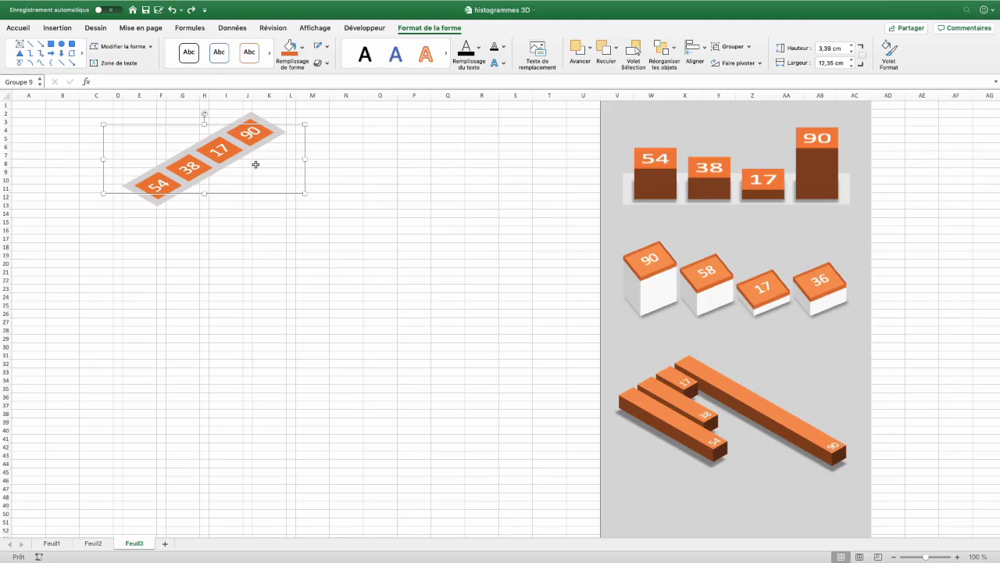
{"action": "left_click", "coordinate": [175, 182]}
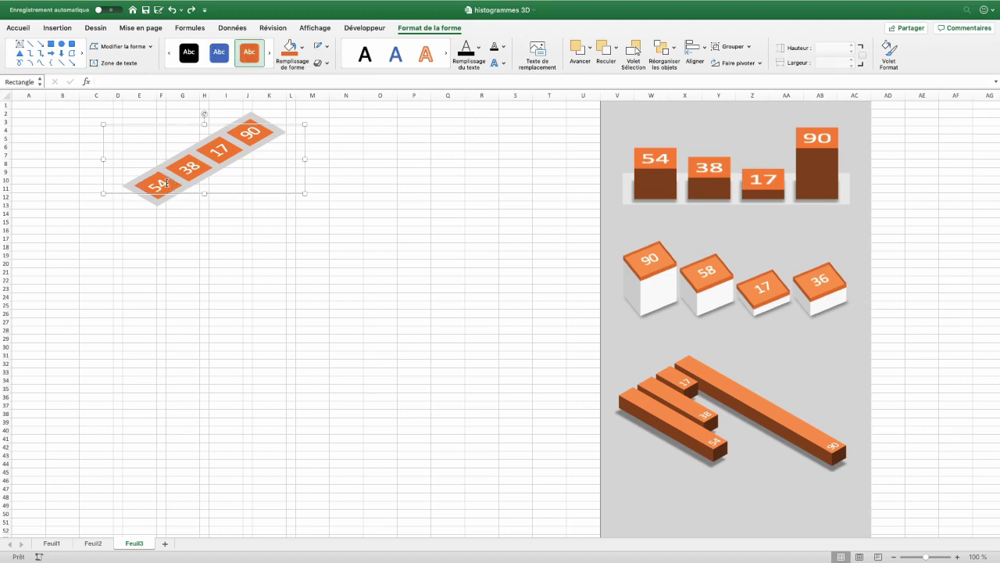
{"action": "left_click", "coordinate": [888, 54]}
{"action": "left_click", "coordinate": [881, 139]}
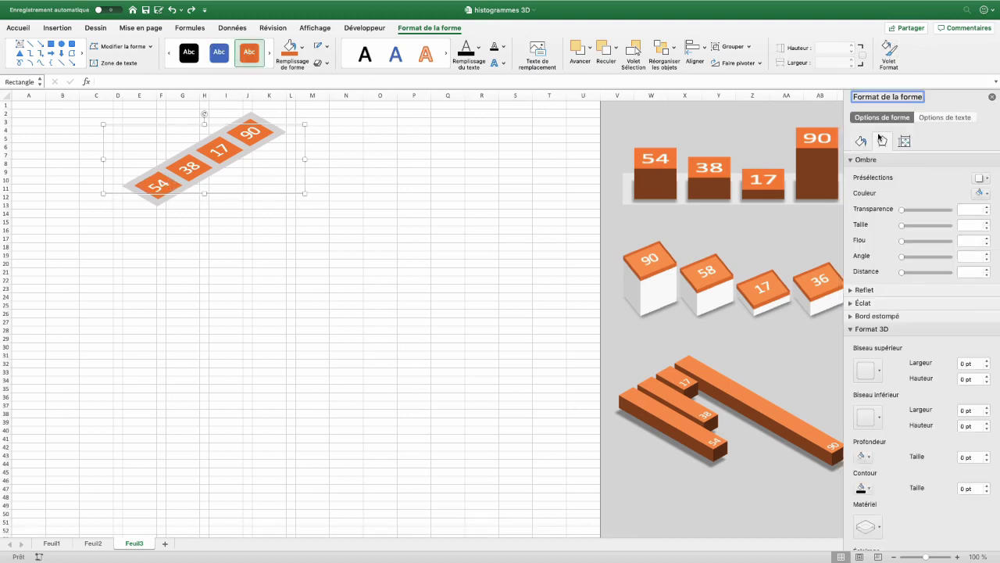
{"action": "scroll", "coordinate": [892, 301], "scroll_direction": "down", "scroll_amount": 5}
{"action": "left_click", "coordinate": [968, 277]}
{"action": "type", "text": "54"}
{"action": "key", "text": "Return"}
Set the 90 box's depth to 90 pt and move the 3D chart down and right.
{"action": "scroll", "coordinate": [980, 529], "scroll_direction": "down", "scroll_amount": 2}
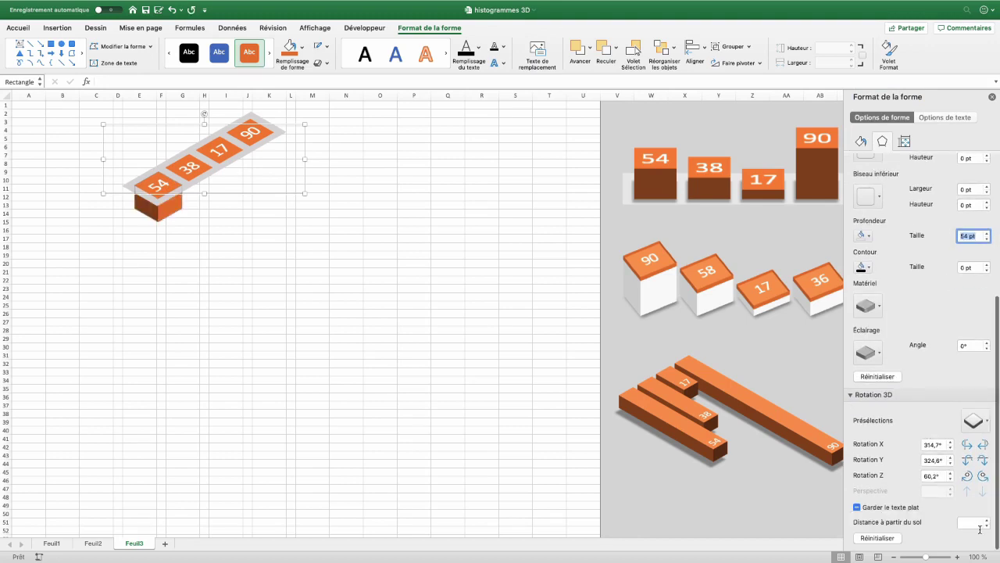
{"action": "left_click", "coordinate": [978, 527]}
{"action": "type", "text": "54"}
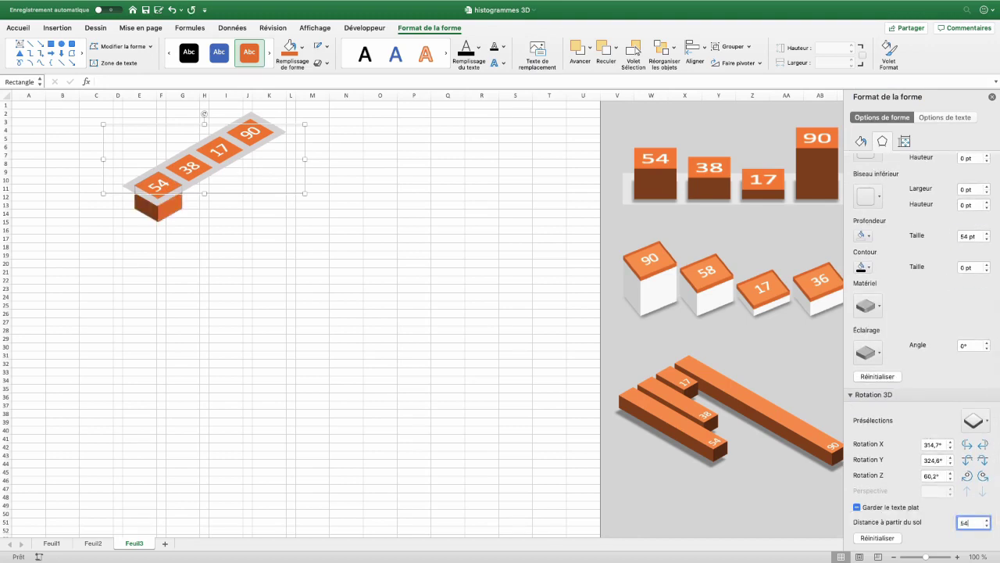
{"action": "key", "text": "Return"}
{"action": "left_click", "coordinate": [968, 235]}
{"action": "type", "text": "90"}
{"action": "key", "text": "Return"}
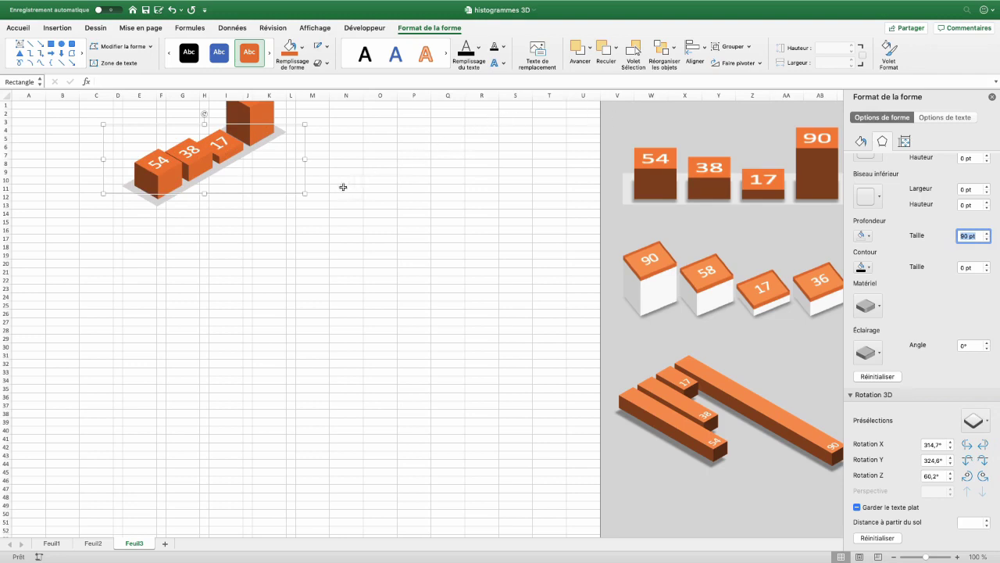
{"action": "left_click_drag", "start_coordinate": [288, 194], "coordinate": [344, 323]}
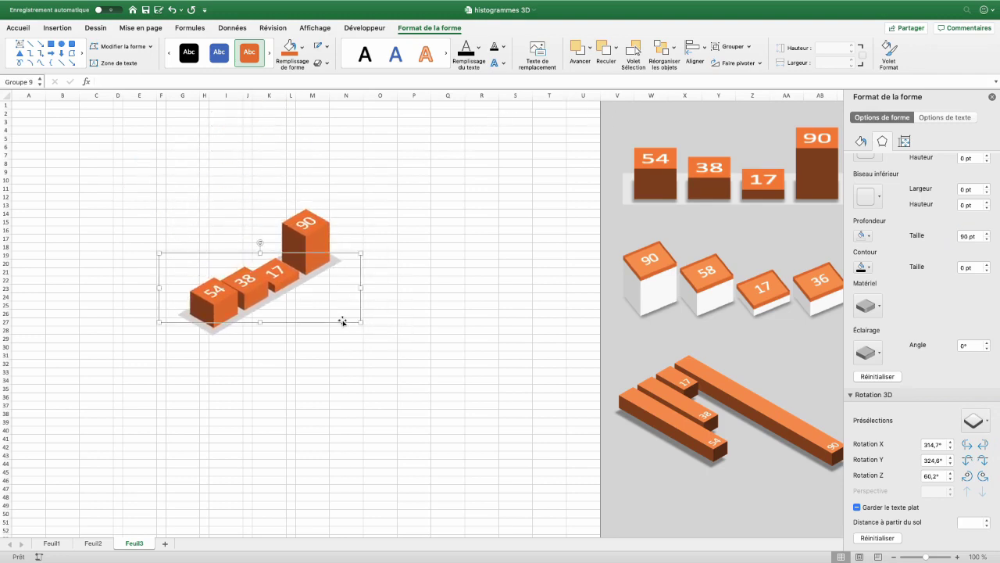
Set the chart group's X and Z rotation to 0° for a straight front view.
{"action": "left_click", "coordinate": [970, 478]}
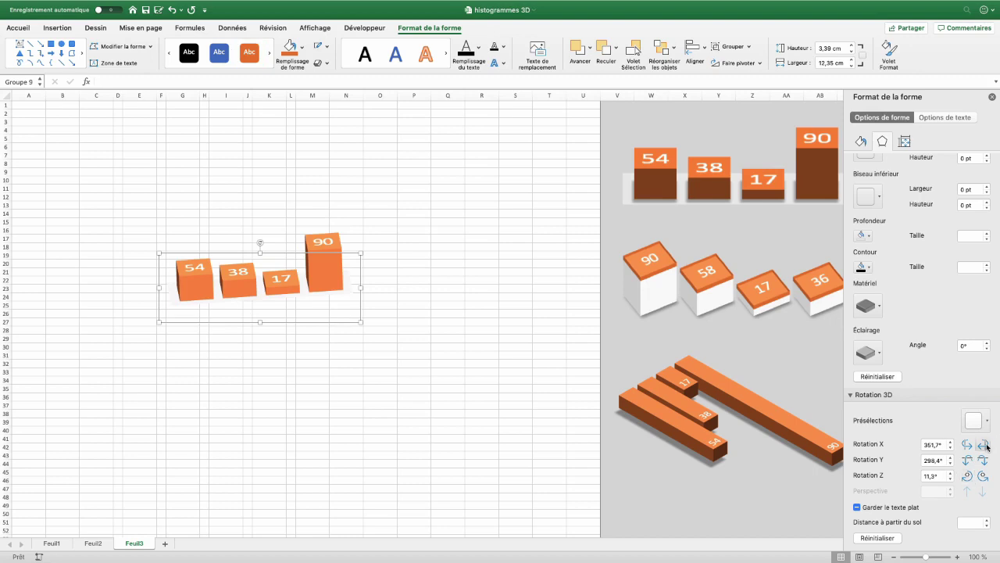
{"action": "left_click", "coordinate": [983, 445]}
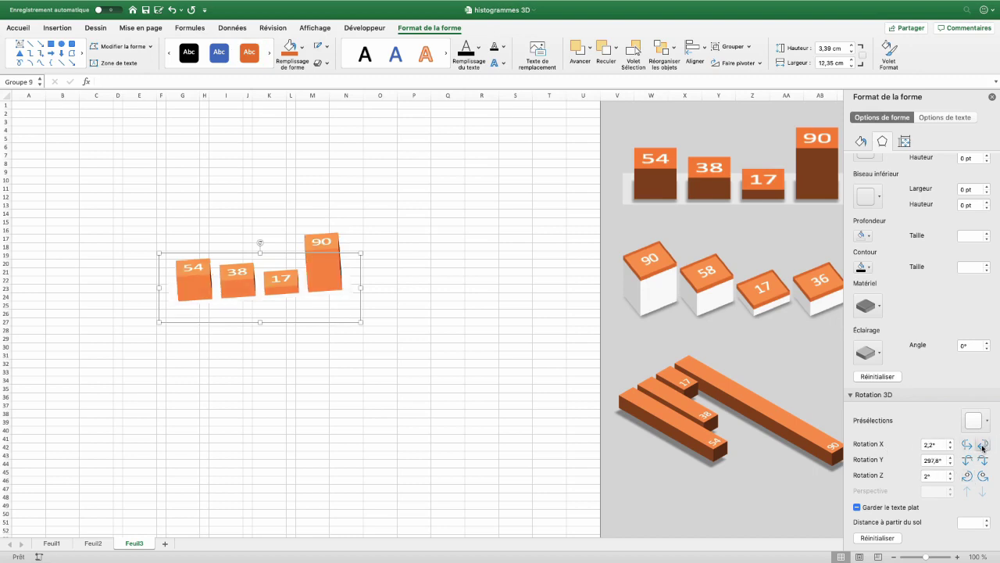
{"action": "left_click", "coordinate": [950, 478]}
{"action": "left_click", "coordinate": [950, 478]}
{"action": "left_click", "coordinate": [936, 444]}
{"action": "type", "text": "0"}
{"action": "key", "text": "Return"}
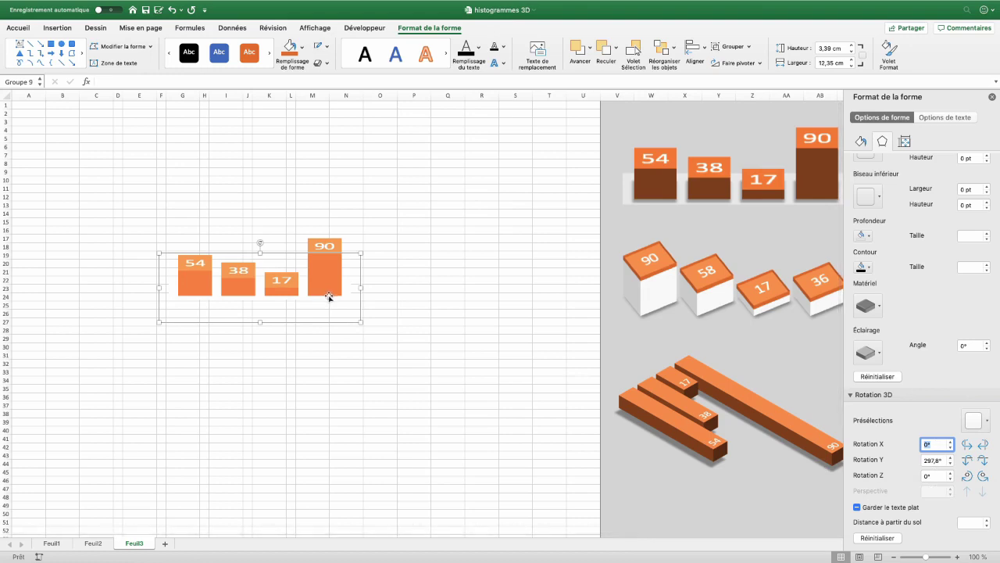
Give the blocks the À deux dimensions material and a dark brown depth colour.
{"action": "left_click", "coordinate": [867, 306]}
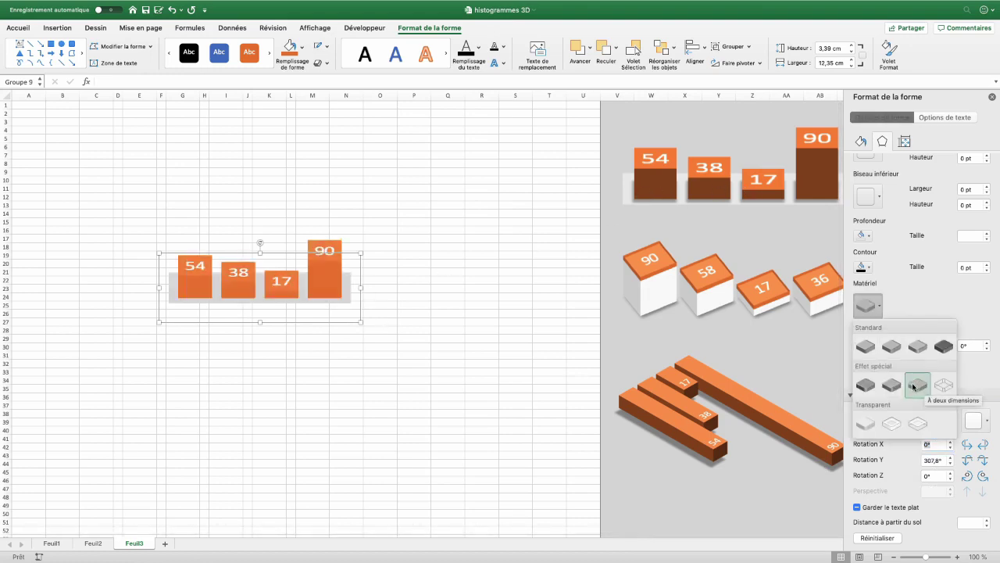
{"action": "left_click", "coordinate": [914, 386]}
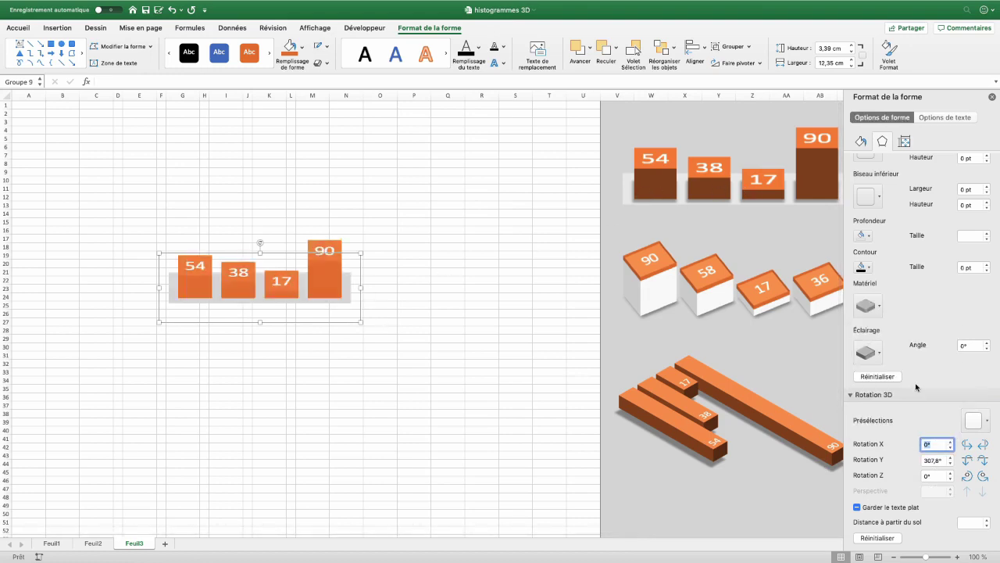
{"action": "left_click", "coordinate": [868, 238]}
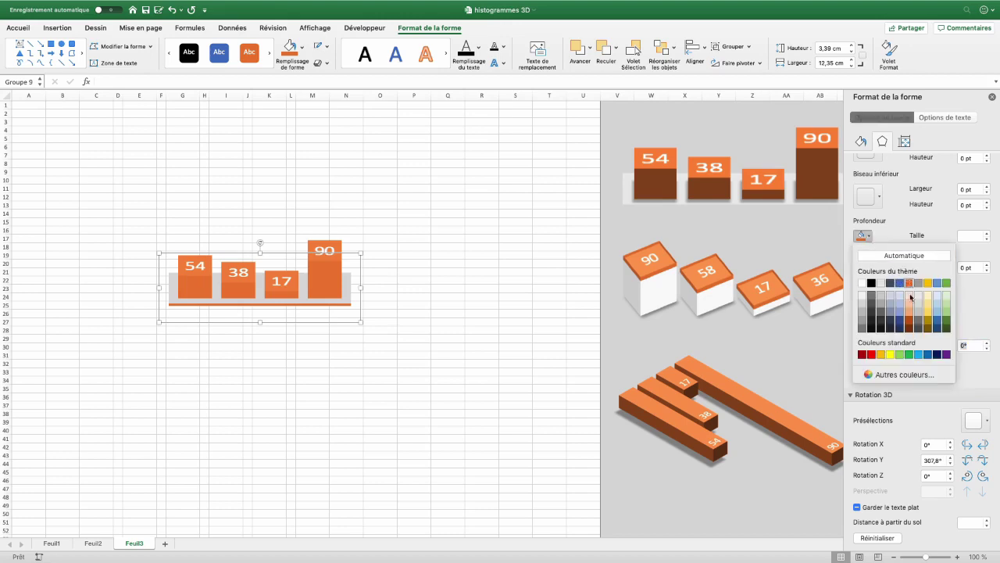
{"action": "left_click", "coordinate": [910, 325]}
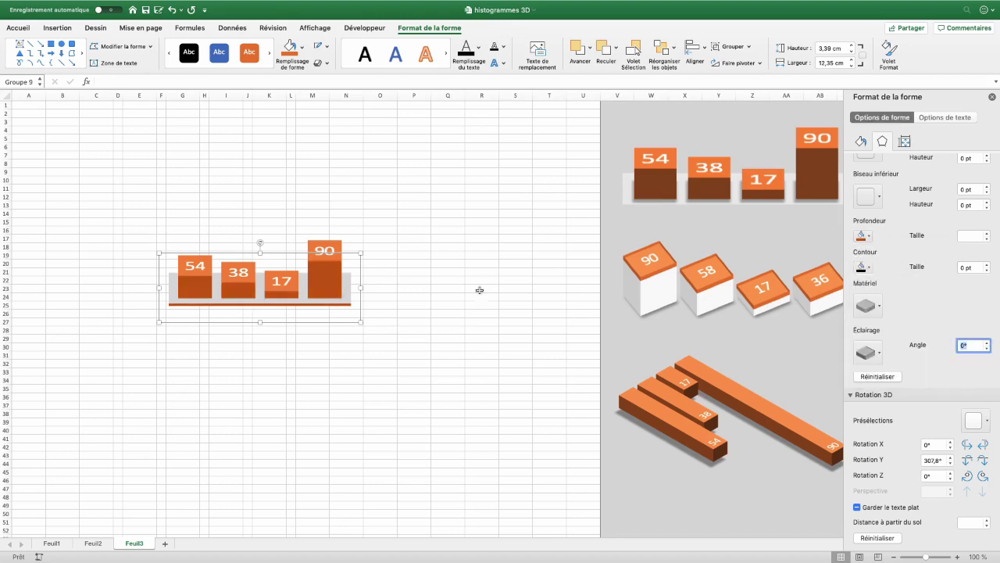
Set the grey base's depth to 0 pt so it stays flat.
{"action": "left_click", "coordinate": [348, 303]}
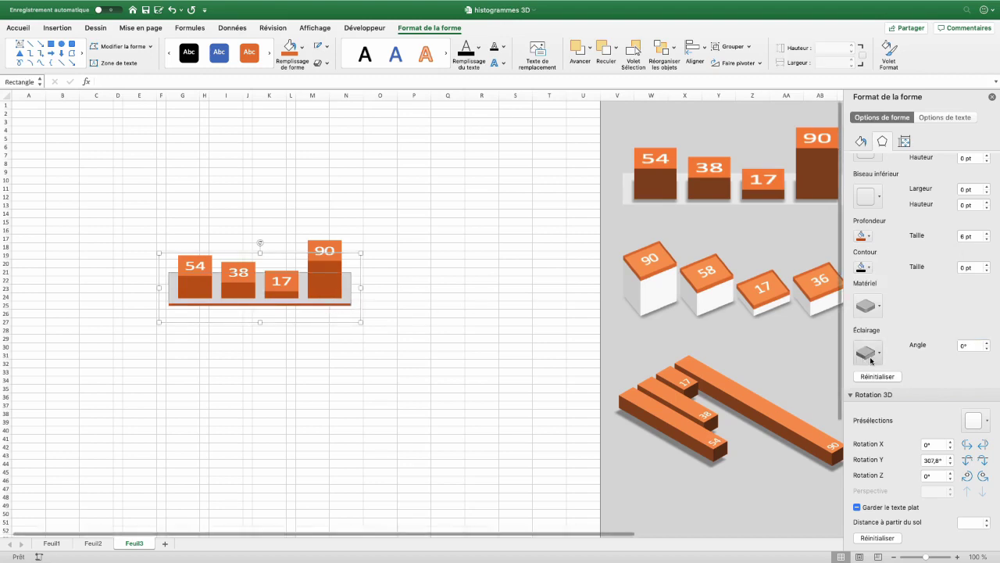
{"action": "double_click", "coordinate": [969, 236]}
{"action": "type", "text": "0"}
{"action": "key", "text": "Return"}
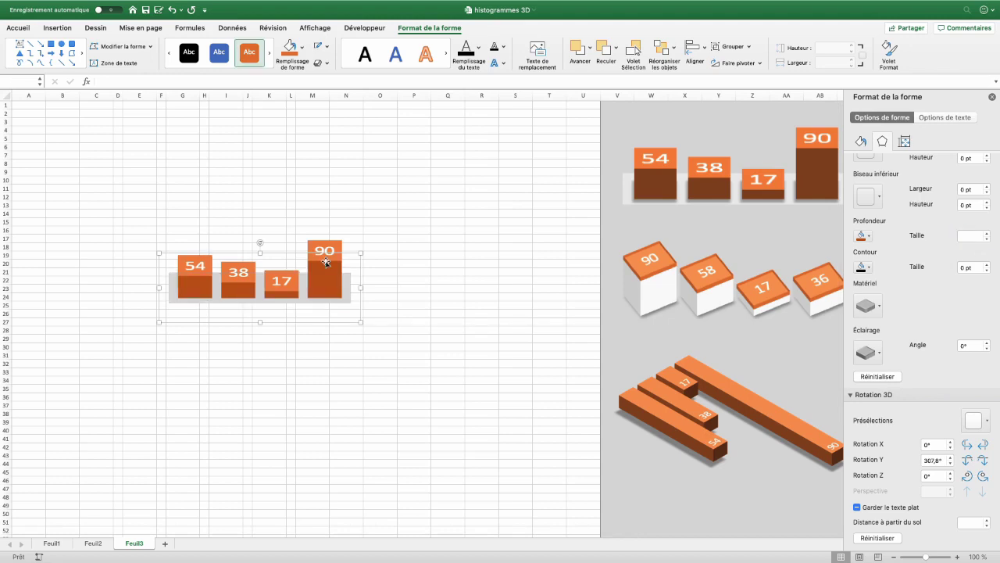
{"action": "scroll", "coordinate": [866, 190], "scroll_direction": "up", "scroll_amount": 5}
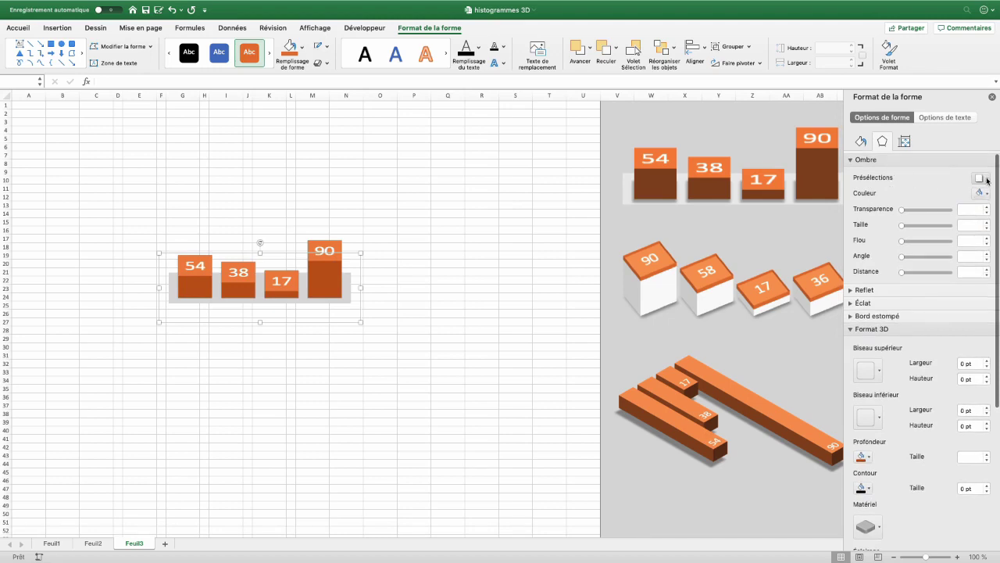
Give the bars a shadow preset with a 10 pt distance.
{"action": "left_click", "coordinate": [987, 181]}
{"action": "left_click", "coordinate": [947, 260]}
{"action": "left_click_drag", "start_coordinate": [904, 275], "coordinate": [906, 276]}
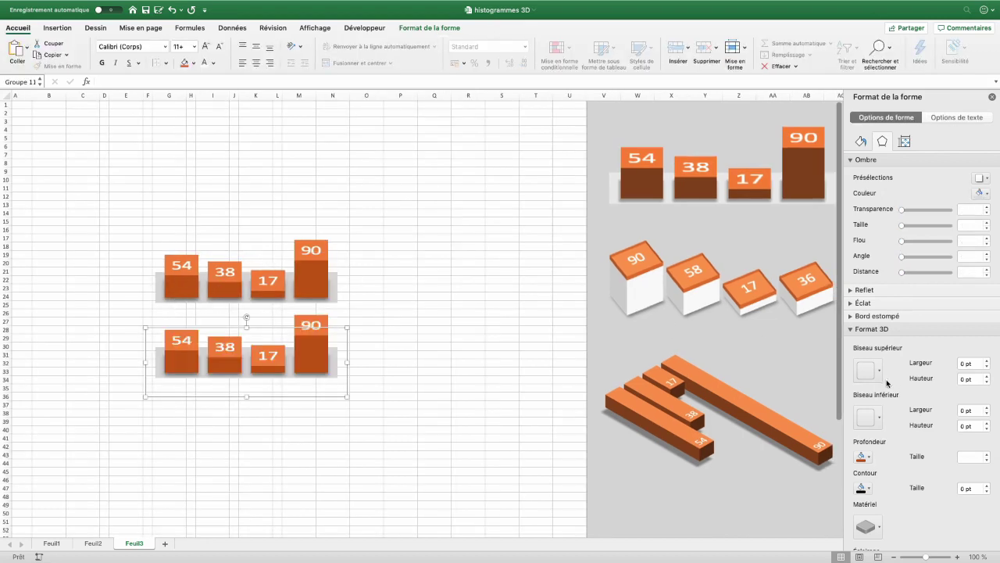
Set the copied chart to Pas de rotation and rotate its four boxes to 330°.
{"action": "scroll", "coordinate": [961, 368], "scroll_direction": "down", "scroll_amount": 5}
{"action": "left_click", "coordinate": [974, 419]}
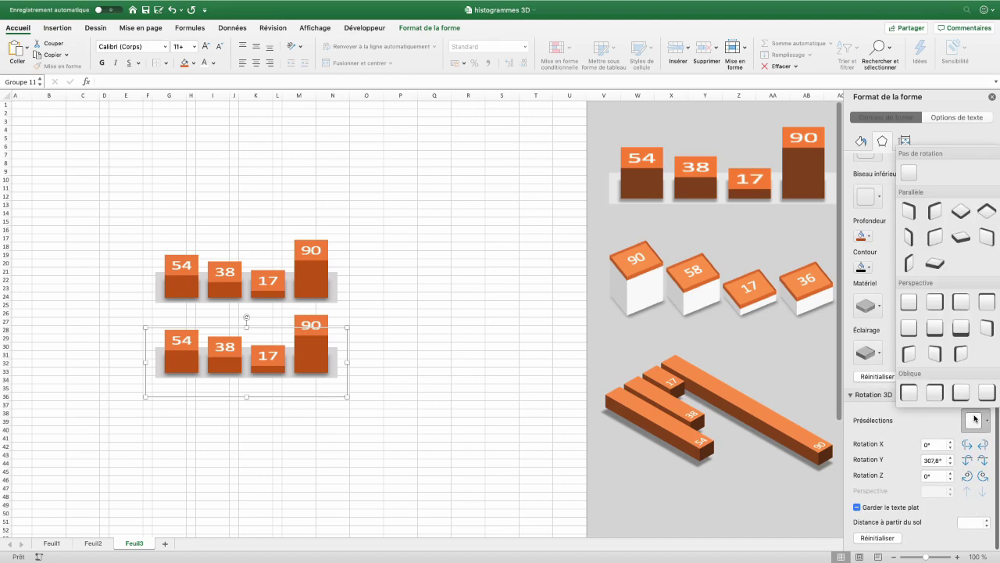
{"action": "left_click", "coordinate": [909, 172]}
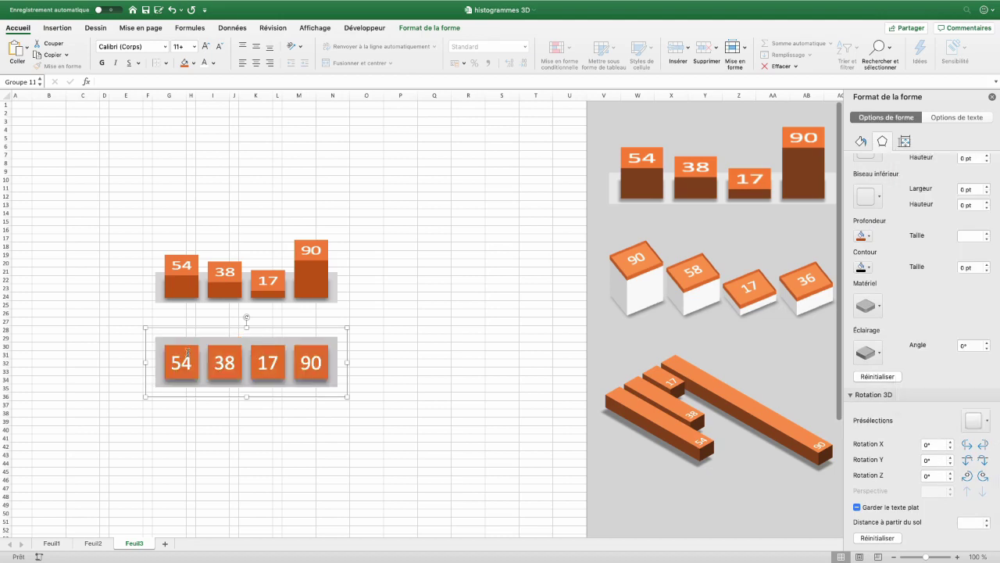
{"action": "left_click", "coordinate": [182, 355]}
{"action": "left_click", "coordinate": [225, 359], "text": "shift"}
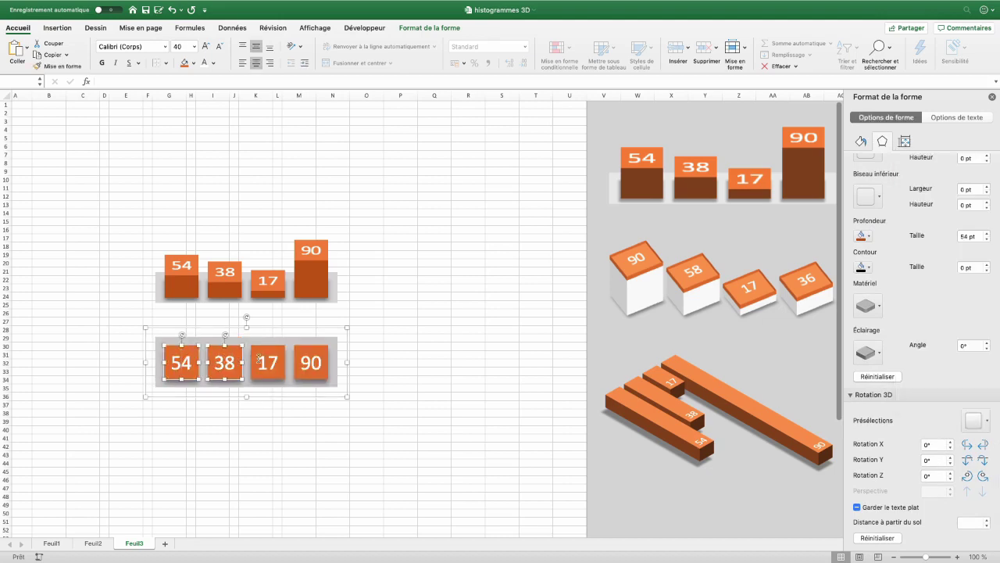
{"action": "left_click", "coordinate": [268, 360], "text": "shift"}
{"action": "left_click", "coordinate": [307, 360], "text": "shift"}
{"action": "left_click_drag", "start_coordinate": [225, 334], "coordinate": [214, 334]}
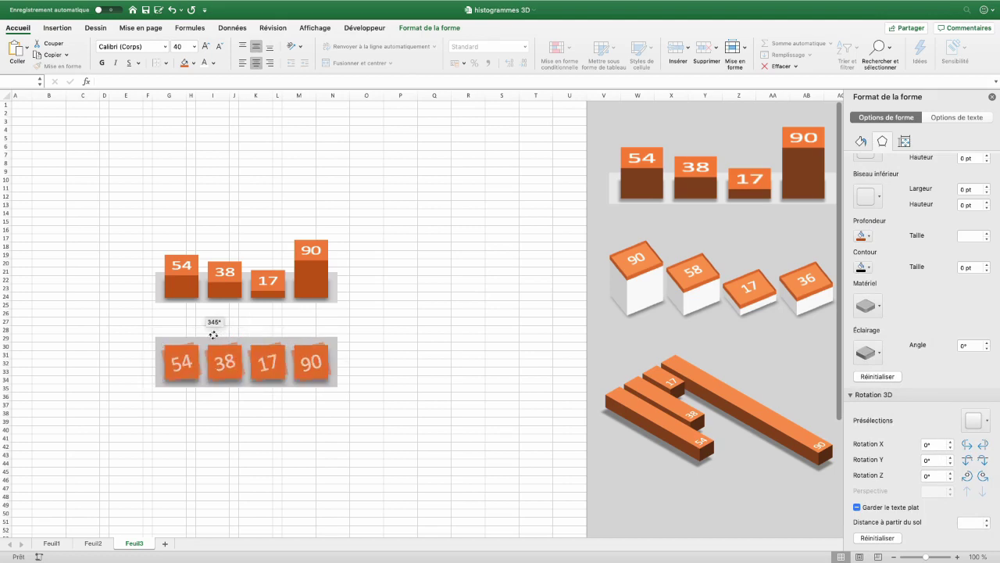
{"action": "left_click_drag", "start_coordinate": [213, 334], "coordinate": [204, 338]}
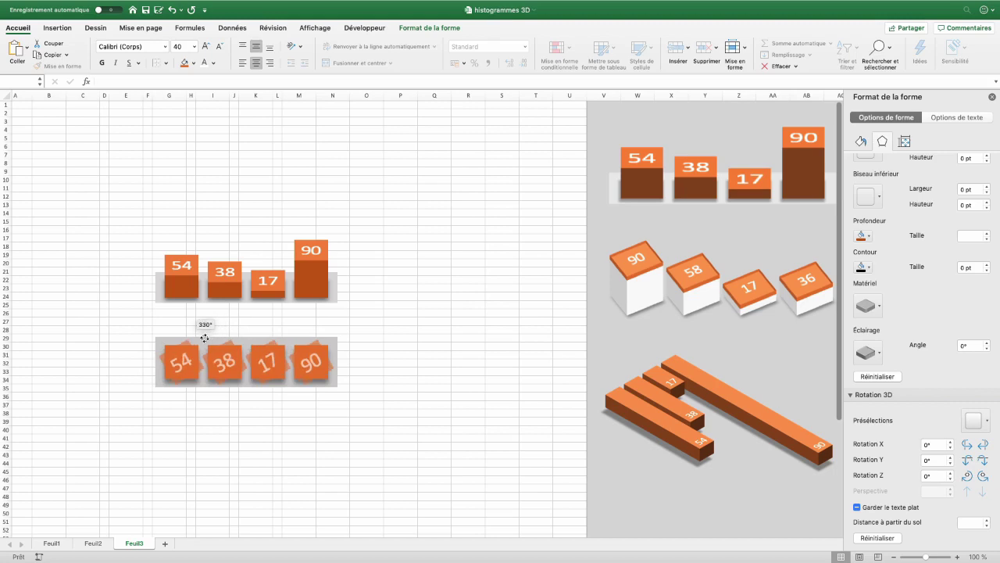
{"action": "left_click", "coordinate": [974, 420]}
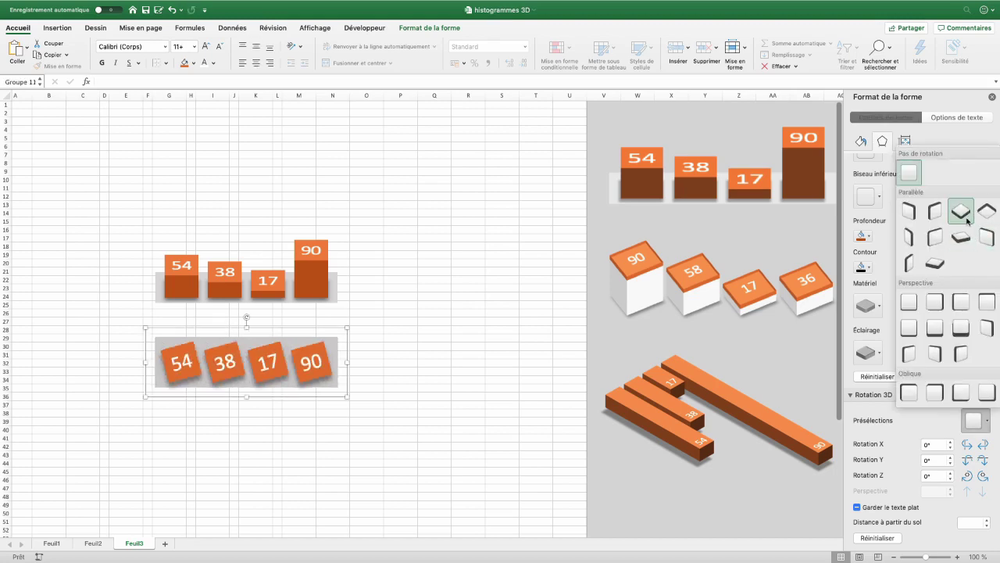
Tilt the copy to an isometric parallel view and give the cube tops an Arrondi adouci bevel.
{"action": "left_click", "coordinate": [967, 220]}
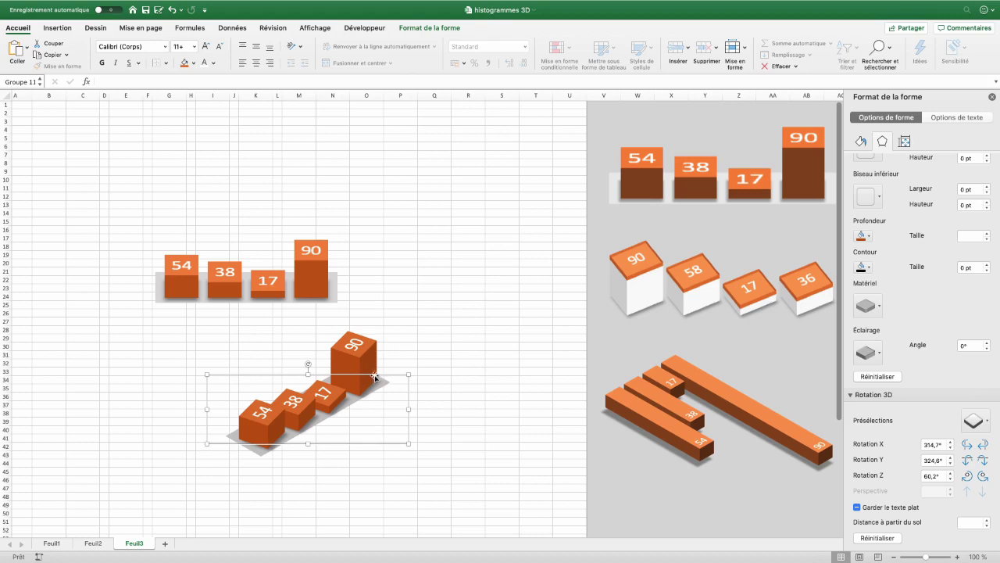
{"action": "left_click", "coordinate": [265, 412]}
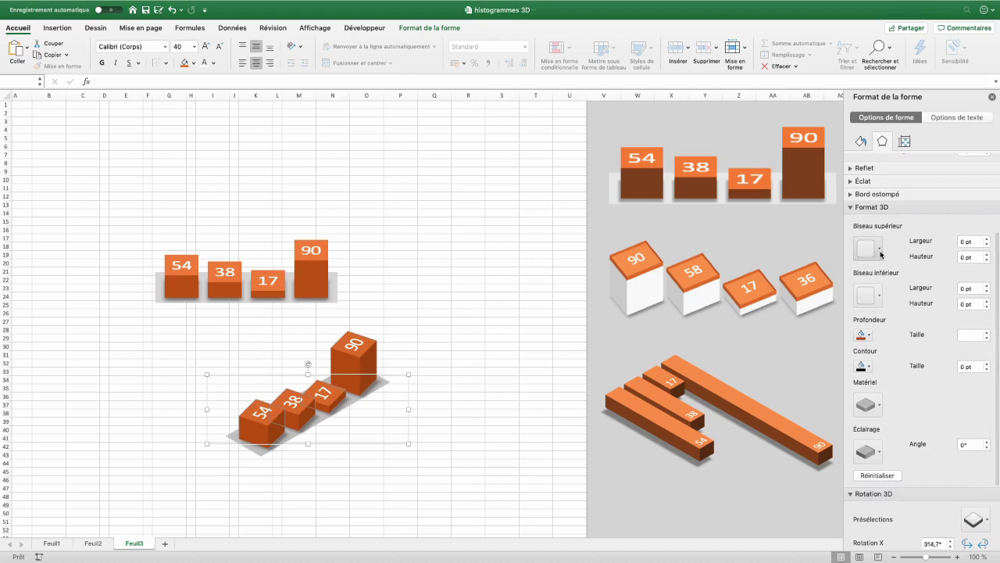
{"action": "left_click", "coordinate": [880, 254]}
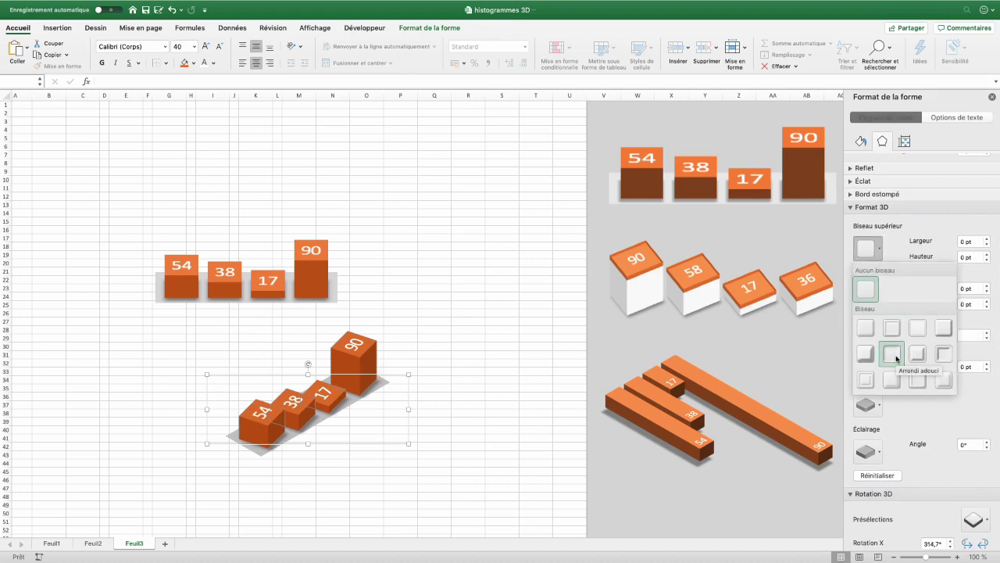
{"action": "left_click", "coordinate": [896, 358]}
{"action": "left_click", "coordinate": [960, 241]}
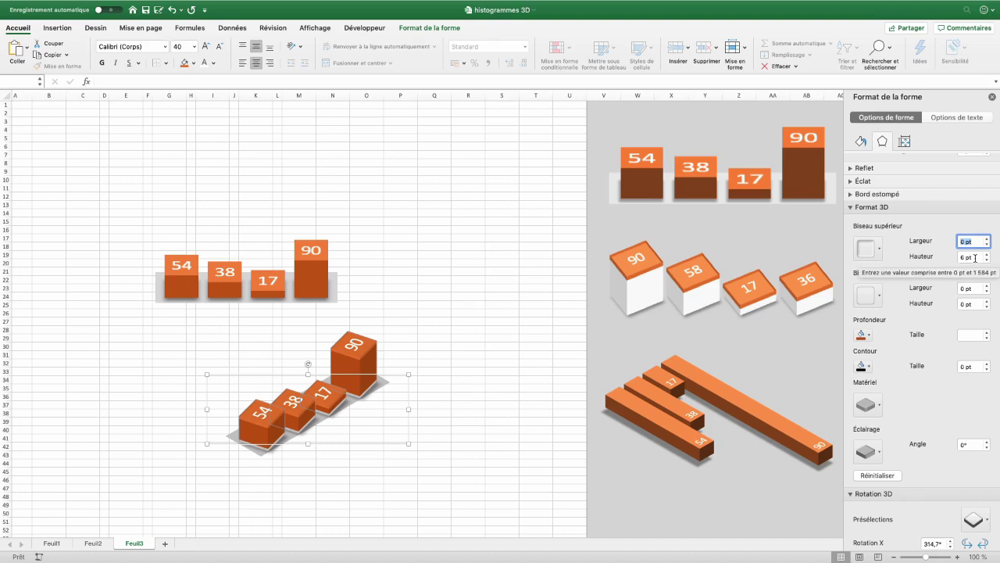
Make the cube sides white and set their X rotation to 0°.
{"action": "left_click", "coordinate": [863, 334]}
{"action": "left_click", "coordinate": [897, 334]}
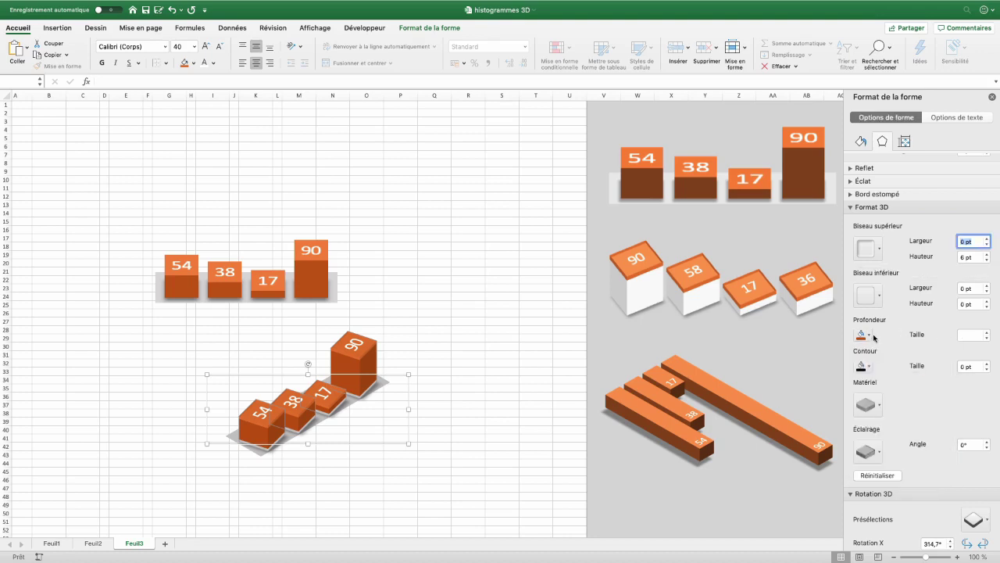
{"action": "left_click", "coordinate": [864, 334]}
{"action": "left_click", "coordinate": [863, 382]}
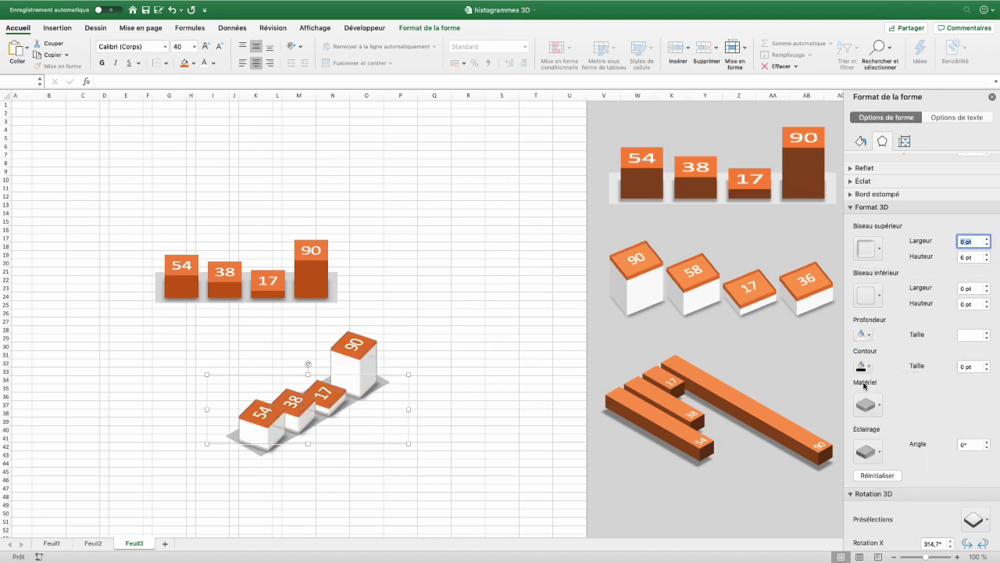
{"action": "scroll", "coordinate": [863, 385], "scroll_direction": "down", "scroll_amount": 3}
{"action": "left_click", "coordinate": [936, 444]}
{"action": "type", "text": "0"}
{"action": "key", "text": "Return"}
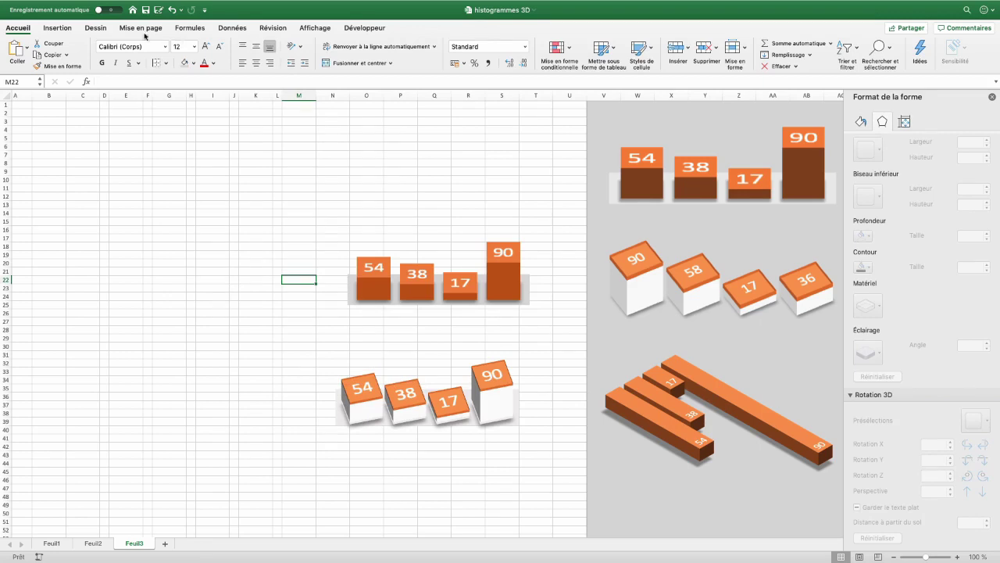
Draw a tall blue rectangle bar in column C down to row 27.
{"action": "left_click", "coordinate": [57, 27]}
{"action": "left_click", "coordinate": [178, 48]}
{"action": "left_click", "coordinate": [231, 80]}
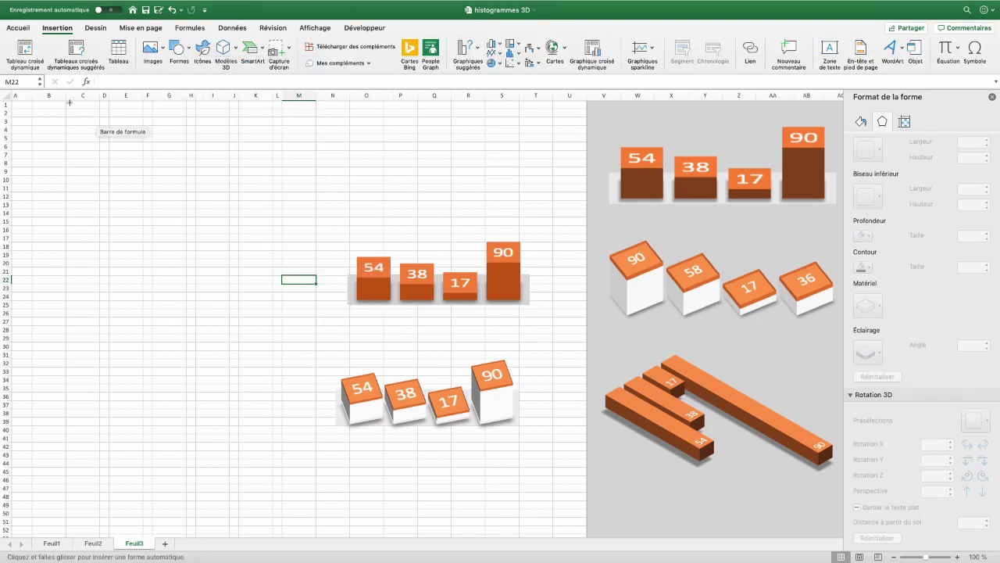
{"action": "left_click_drag", "start_coordinate": [67, 101], "coordinate": [99, 325]}
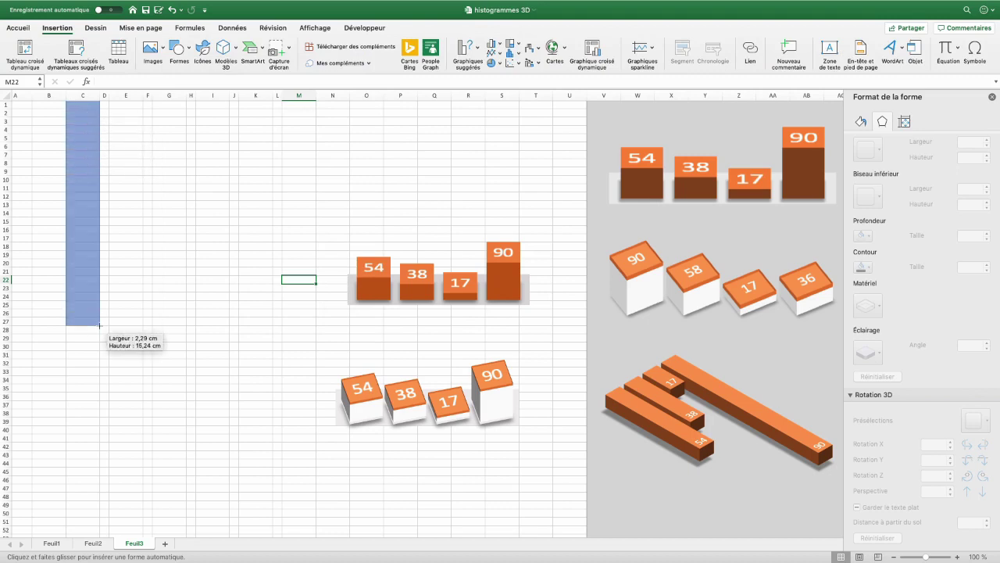
{"action": "left_click_drag", "start_coordinate": [100, 325], "coordinate": [100, 326]}
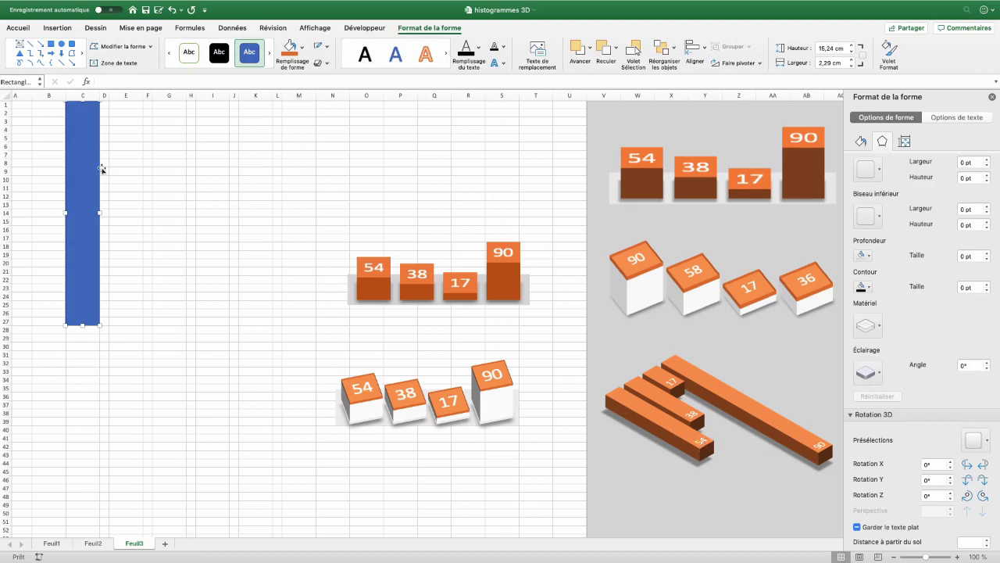
Copy the bar into columns E, G and I, resizing each to a different length.
{"action": "left_click_drag", "start_coordinate": [88, 157], "coordinate": [129, 161]}
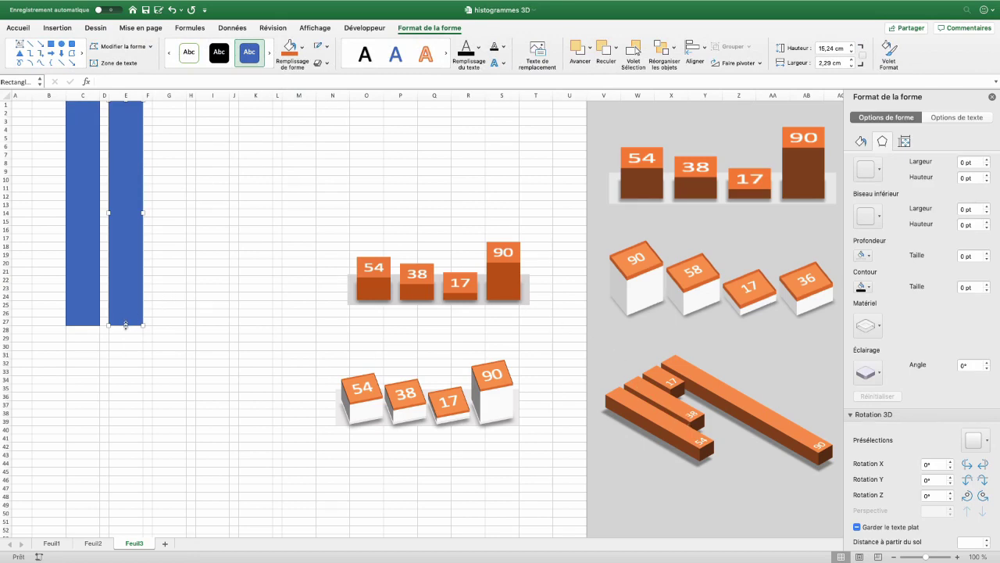
{"action": "left_click_drag", "start_coordinate": [125, 323], "coordinate": [125, 258]}
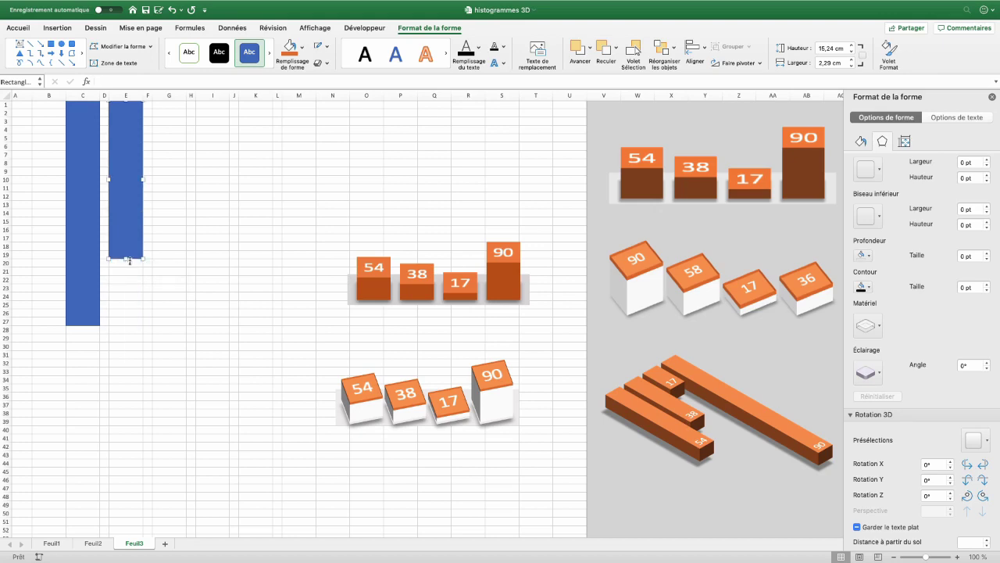
{"action": "left_click_drag", "start_coordinate": [122, 178], "coordinate": [169, 178], "text": "alt"}
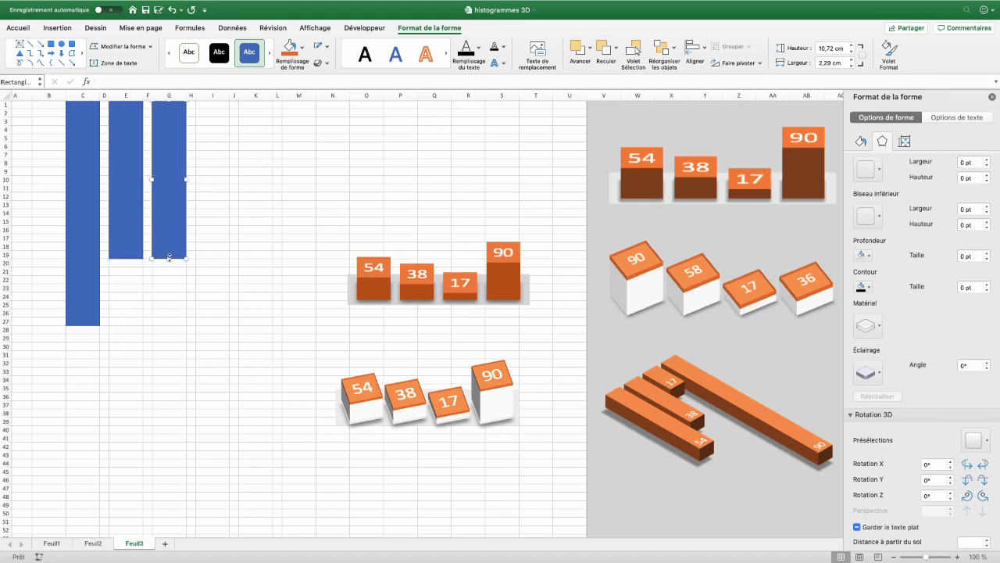
{"action": "mouse_move", "coordinate": [169, 257]}
{"action": "left_mouse_down"}
{"action": "mouse_move", "coordinate": [175, 167]}
{"action": "mouse_move", "coordinate": [214, 167]}
{"action": "left_mouse_up"}
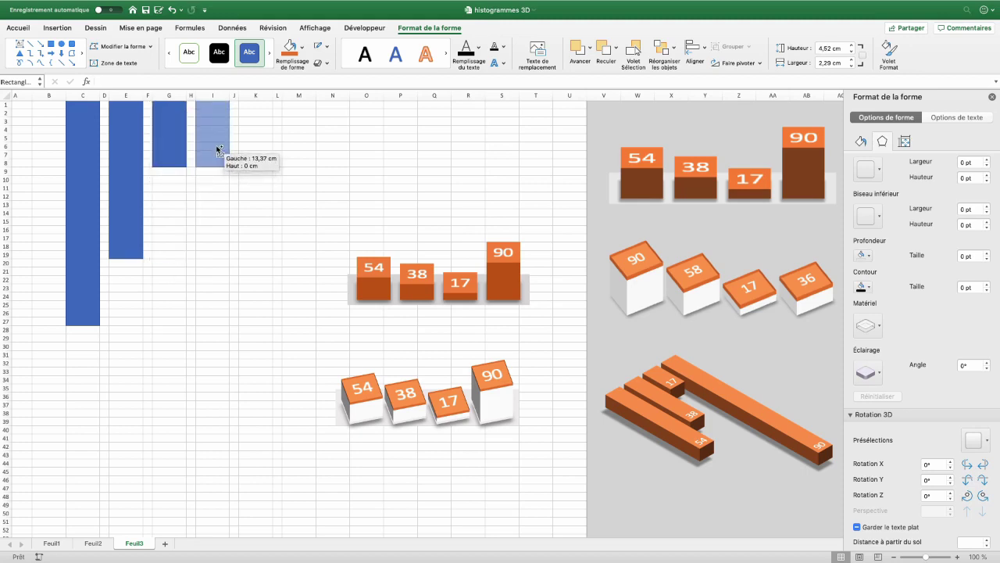
{"action": "left_click_drag", "start_coordinate": [214, 167], "coordinate": [198, 474]}
Give the four Feuil3 bars an orange fill and outline, then group them.
{"action": "left_click", "coordinate": [82, 177]}
{"action": "left_click", "coordinate": [125, 174], "text": "shift"}
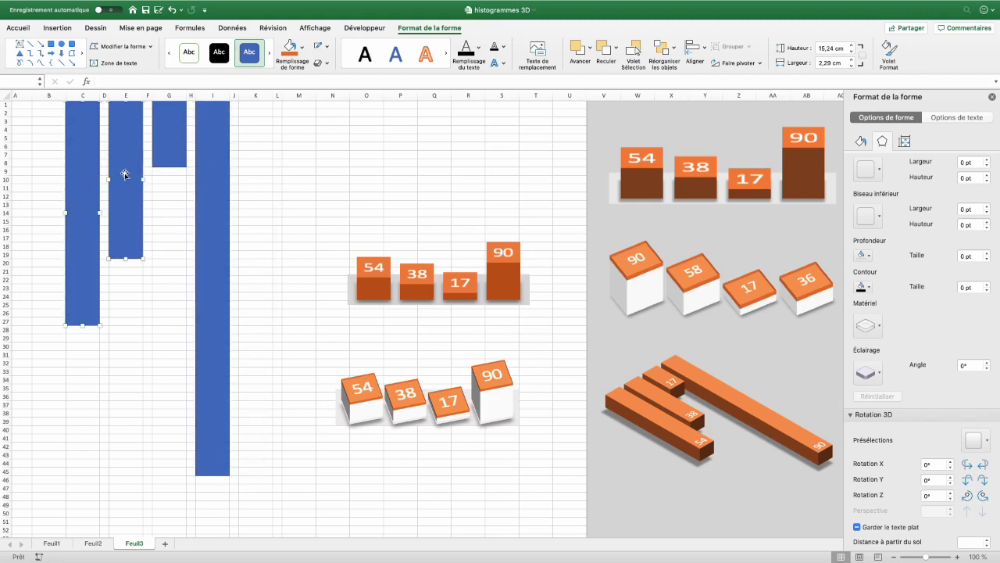
{"action": "left_click", "coordinate": [172, 154], "text": "shift"}
{"action": "left_click", "coordinate": [206, 167], "text": "shift"}
{"action": "left_click", "coordinate": [289, 49]}
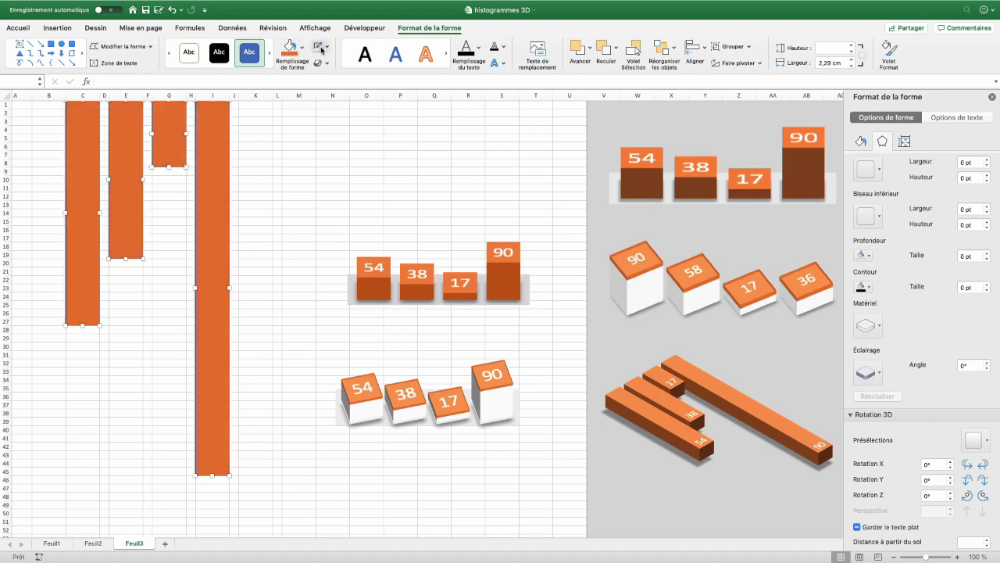
{"action": "left_click", "coordinate": [321, 50]}
{"action": "left_click", "coordinate": [321, 103]}
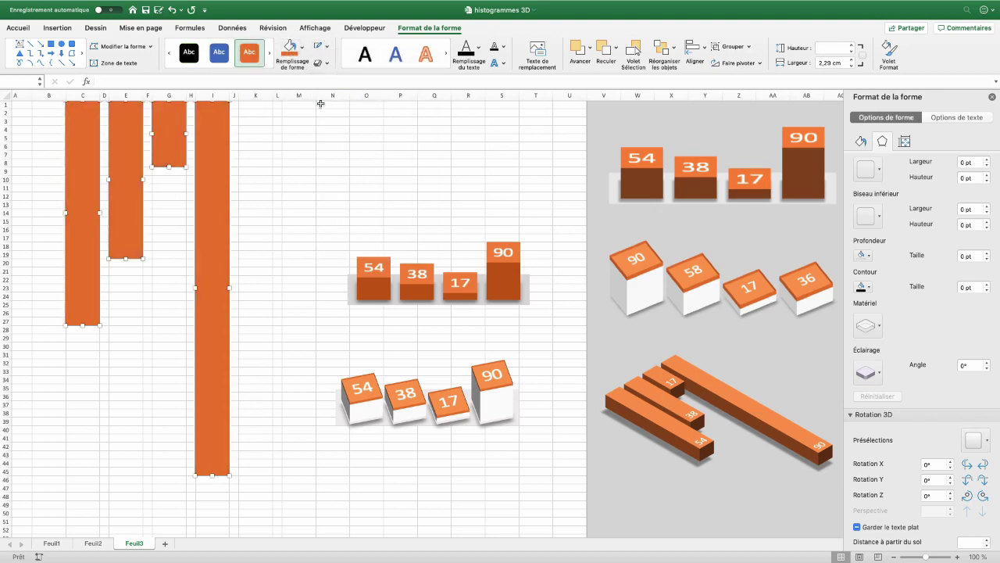
{"action": "left_click", "coordinate": [731, 46]}
{"action": "left_click", "coordinate": [737, 61]}
Type the labels 54, 38, 17 and 90 into the bars of columns C, E, G and I.
{"action": "left_click", "coordinate": [82, 289]}
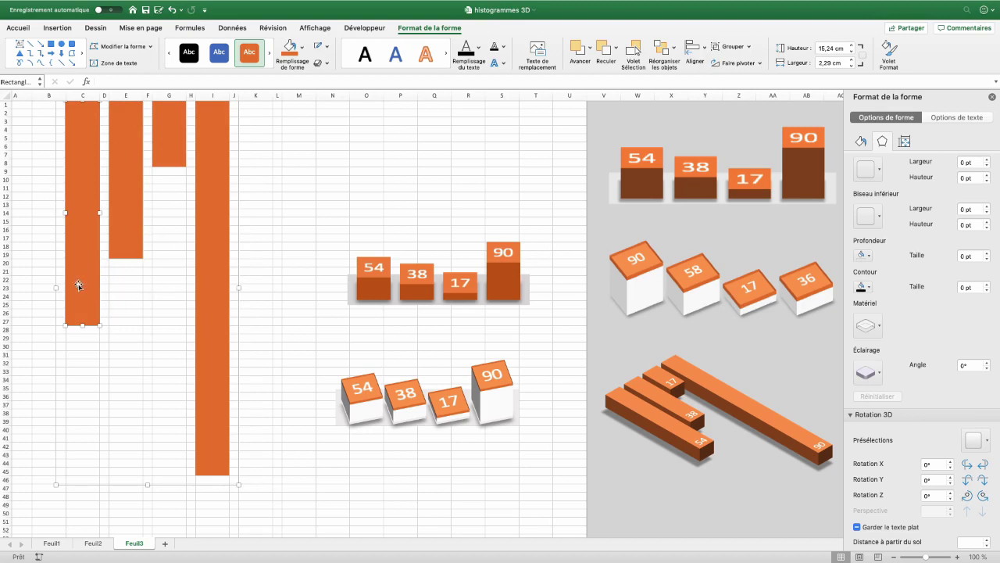
{"action": "type", "text": "54"}
{"action": "left_click", "coordinate": [128, 222]}
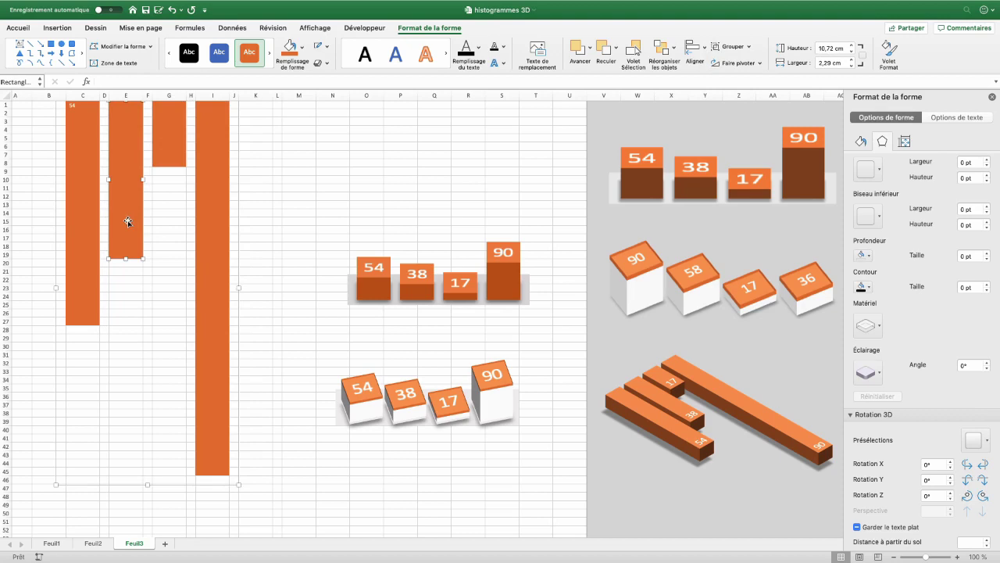
{"action": "type", "text": "38"}
{"action": "left_click", "coordinate": [179, 123]}
{"action": "type", "text": "17"}
{"action": "left_click", "coordinate": [212, 145]}
{"action": "type", "text": "90"}
Centre and bottom-align the four bar labels and set them to font size 36.
{"action": "left_click", "coordinate": [77, 171]}
{"action": "left_click", "coordinate": [126, 173], "text": "shift"}
{"action": "left_click", "coordinate": [178, 154], "text": "shift"}
{"action": "left_click", "coordinate": [212, 190], "text": "shift"}
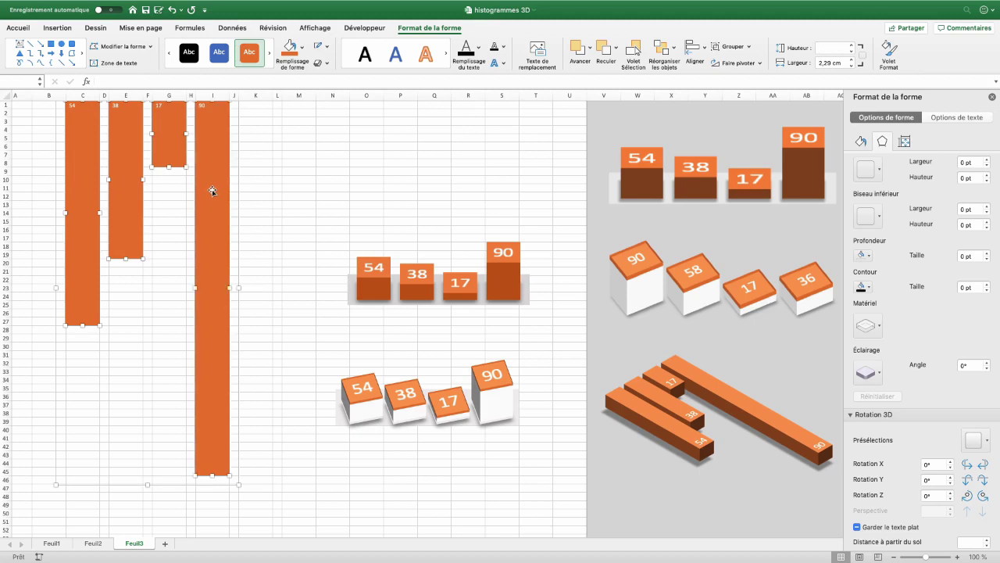
{"action": "left_click", "coordinate": [18, 27]}
{"action": "left_click", "coordinate": [257, 63]}
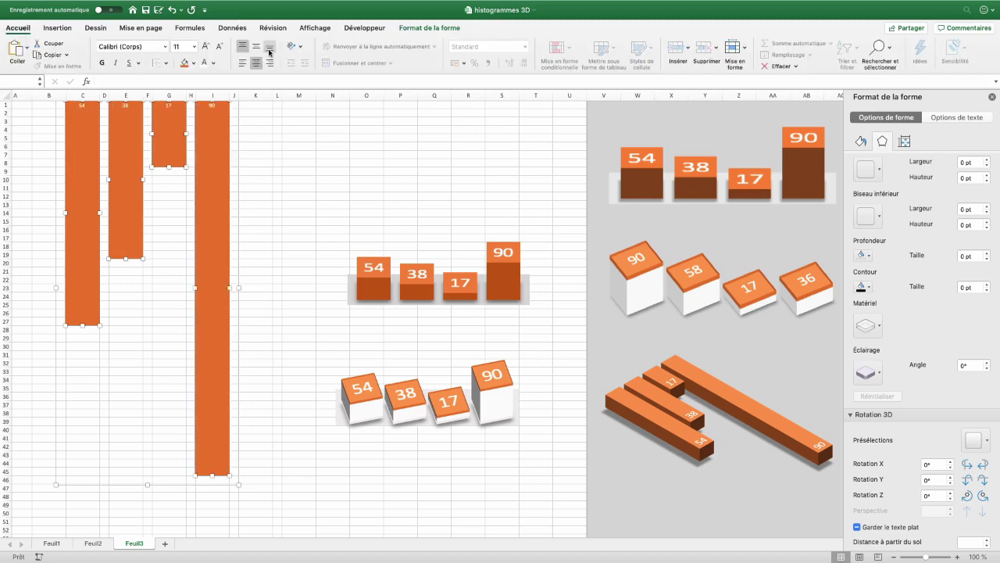
{"action": "left_click", "coordinate": [270, 52]}
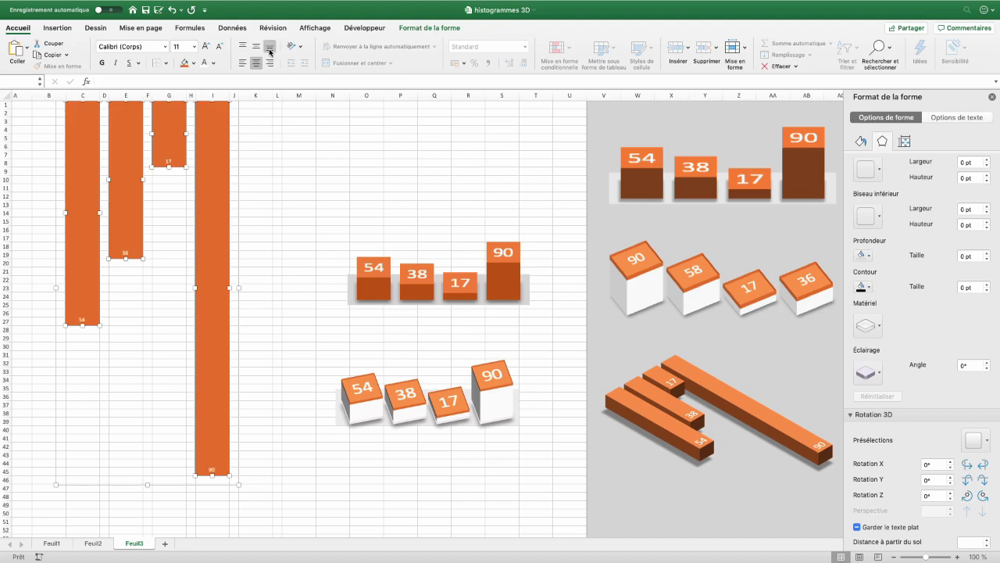
{"action": "left_click", "coordinate": [206, 46]}
{"action": "left_click", "coordinate": [240, 201]}
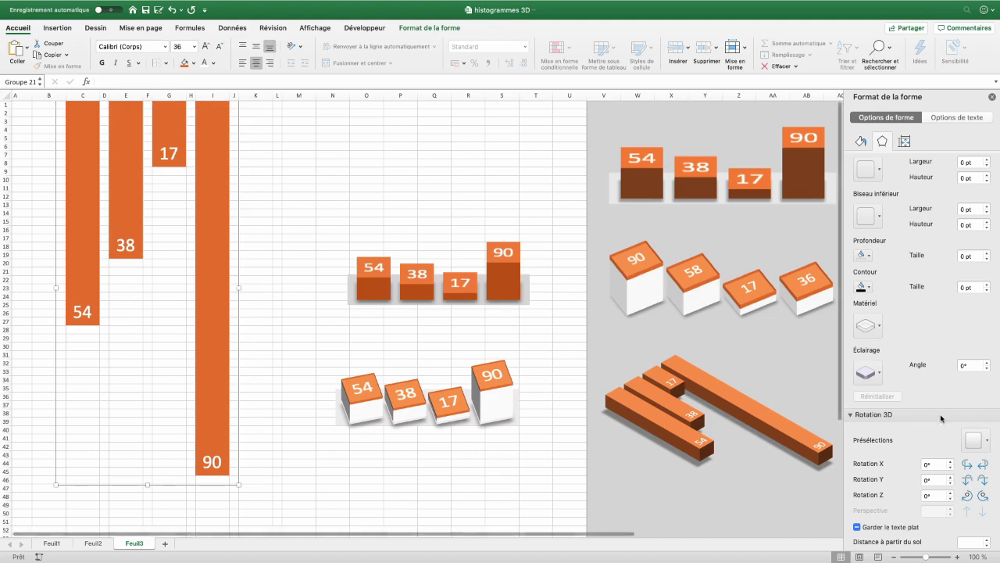
Tilt the grouped bars with a Perspective 3D rotation preset and set depth to 30 pt.
{"action": "left_click", "coordinate": [976, 440]}
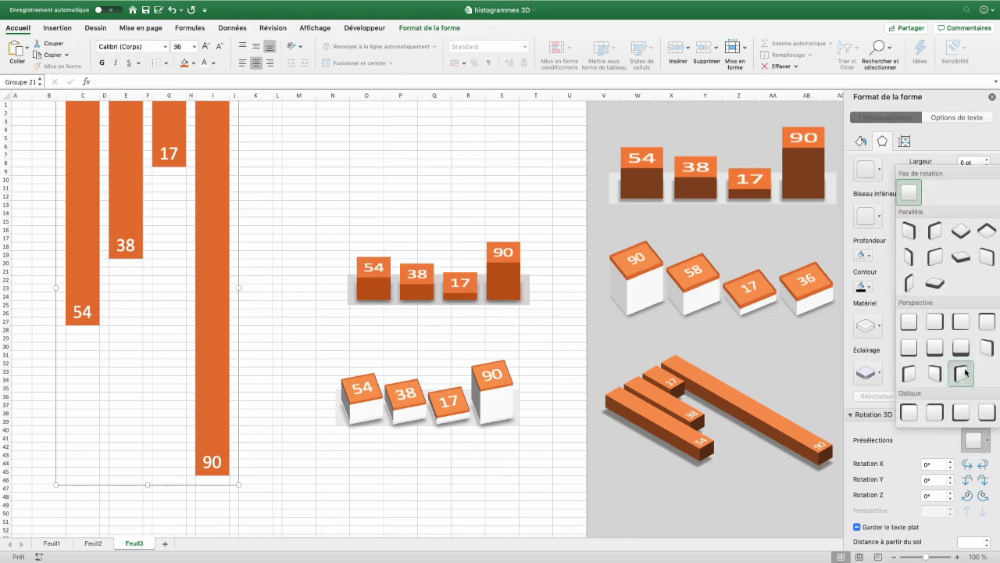
{"action": "left_click", "coordinate": [962, 265]}
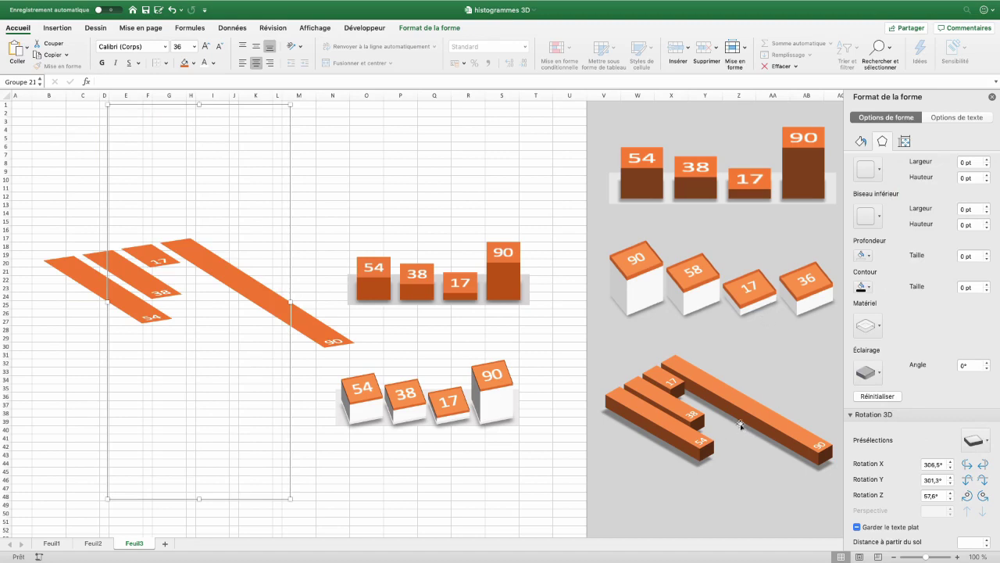
{"action": "left_click", "coordinate": [975, 257]}
{"action": "type", "text": "30"}
{"action": "key", "text": "Return"}
Add a drop shadow preset to the bars and deselect them to view the result.
{"action": "scroll", "coordinate": [986, 180], "scroll_direction": "up", "scroll_amount": 5}
{"action": "left_click", "coordinate": [986, 180]}
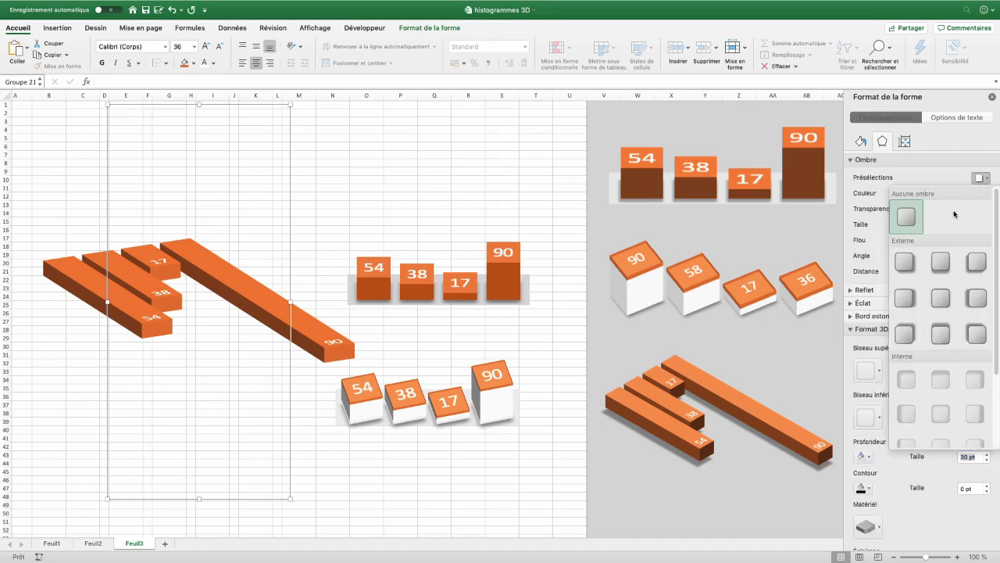
{"action": "left_click", "coordinate": [946, 261]}
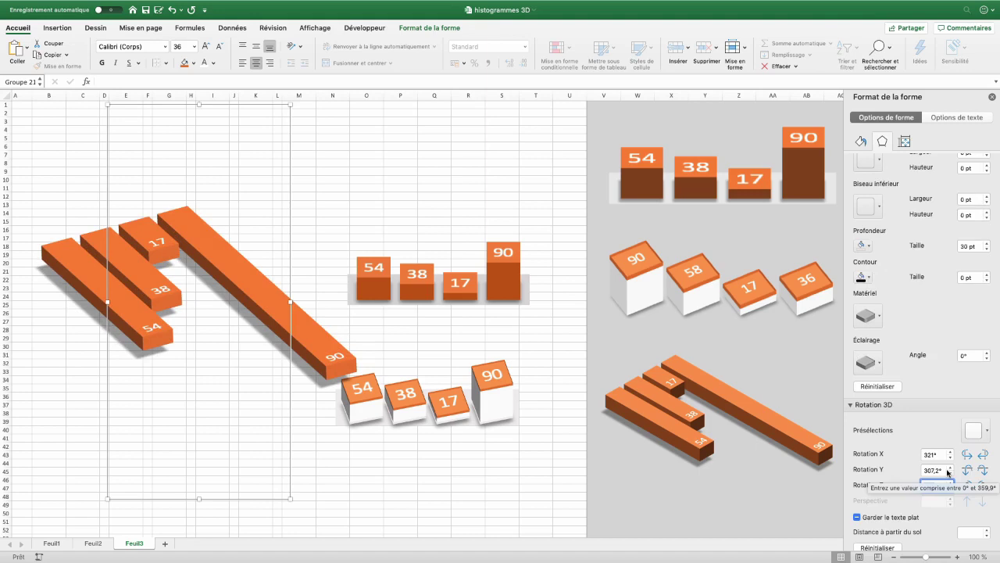
{"action": "left_click", "coordinate": [311, 412]}
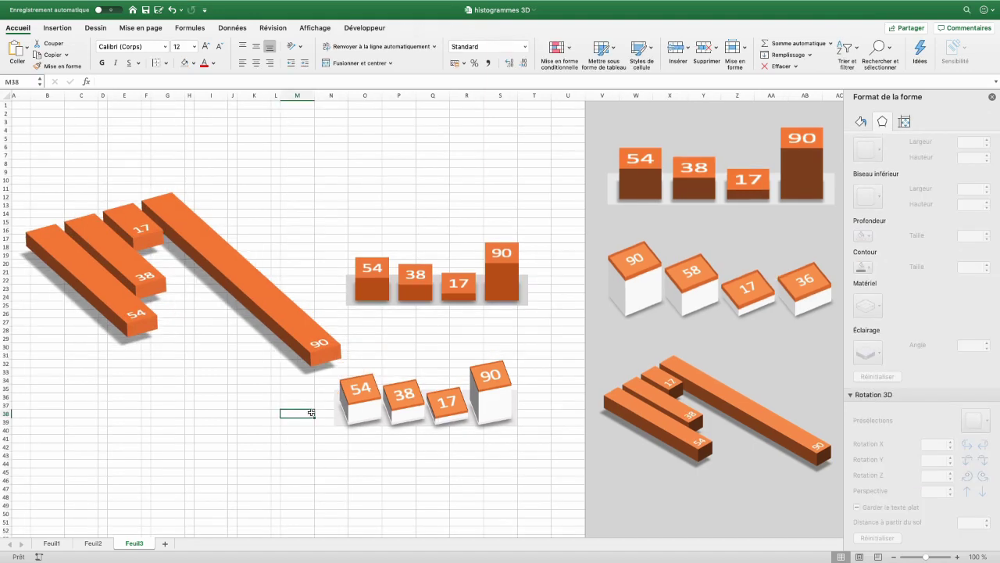